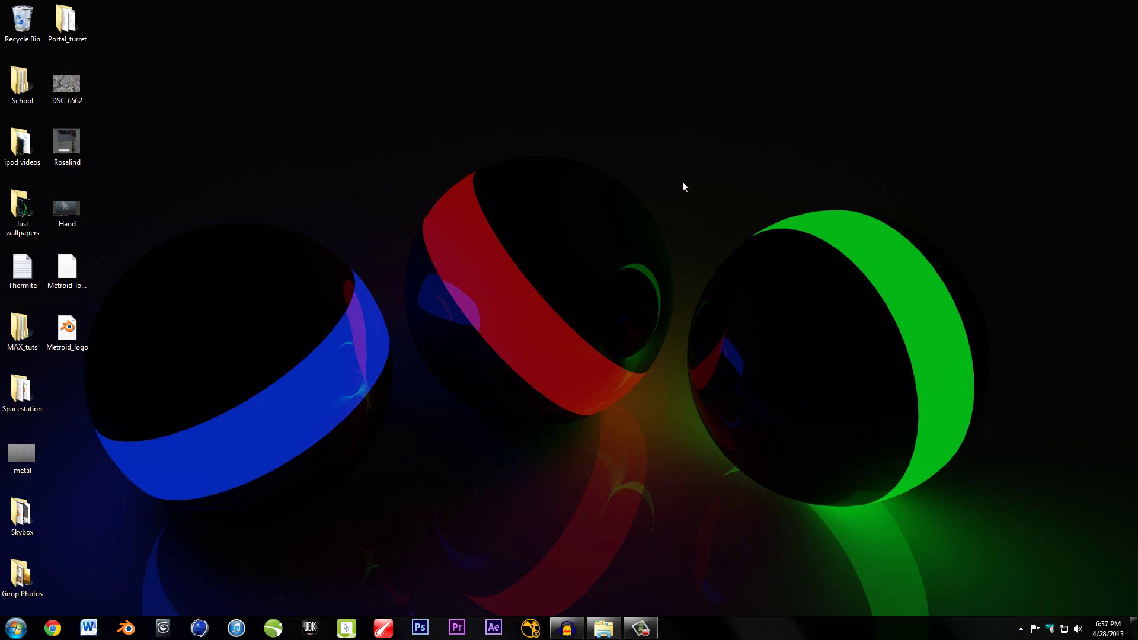
View the Skytex panorama image from the Skybox folder, and close the image viewer and the folder
click(607, 631)
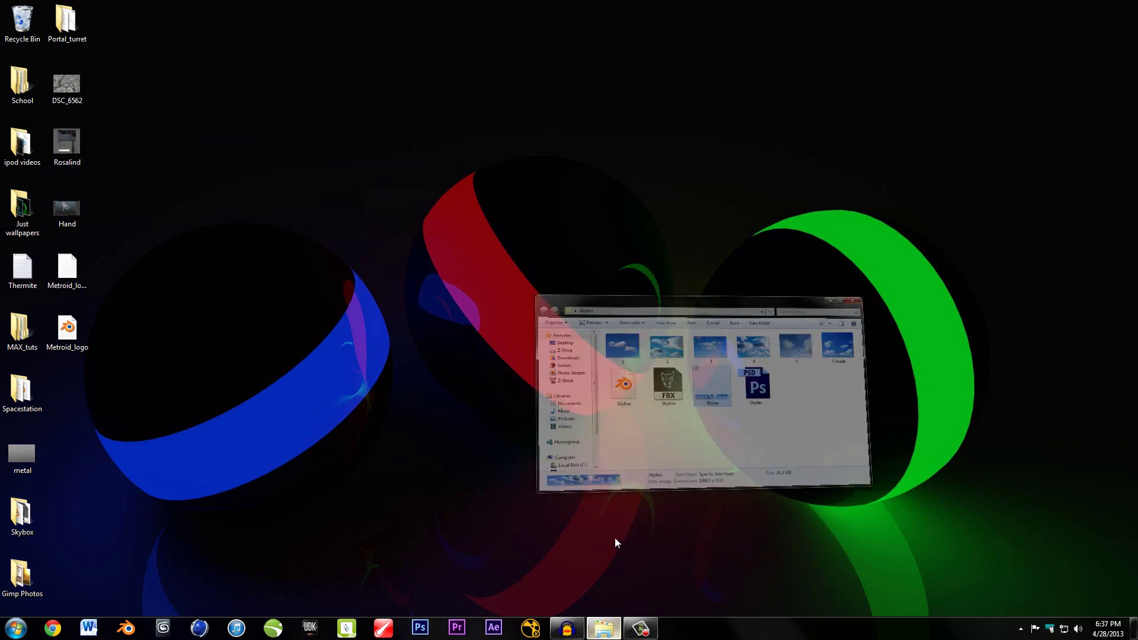
double_click(770, 254)
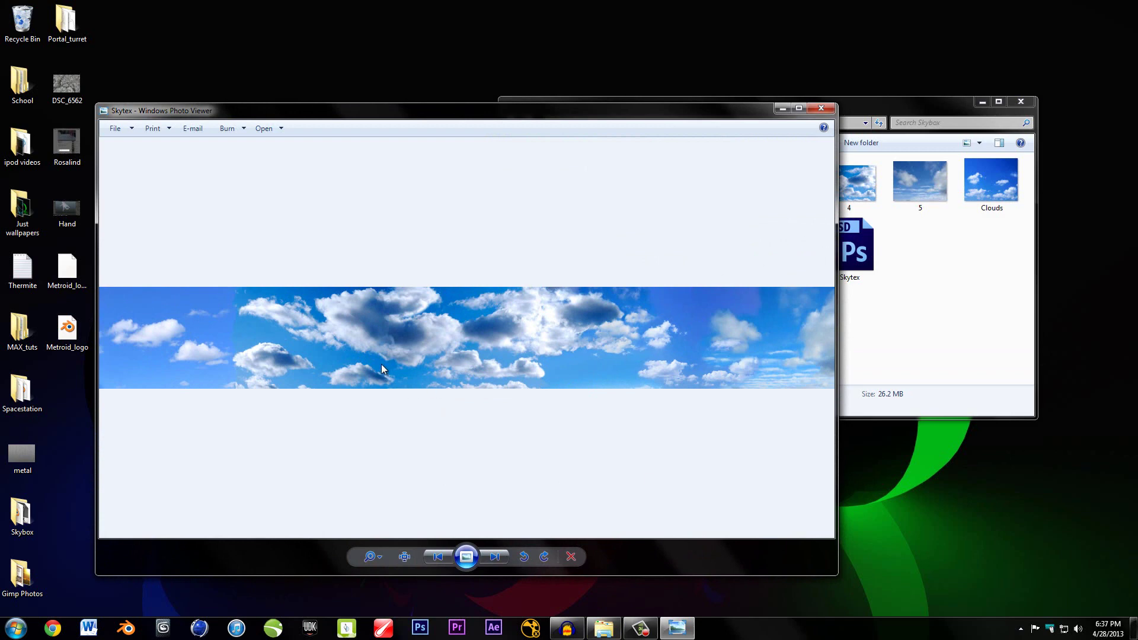
drag(497, 117, 595, 69)
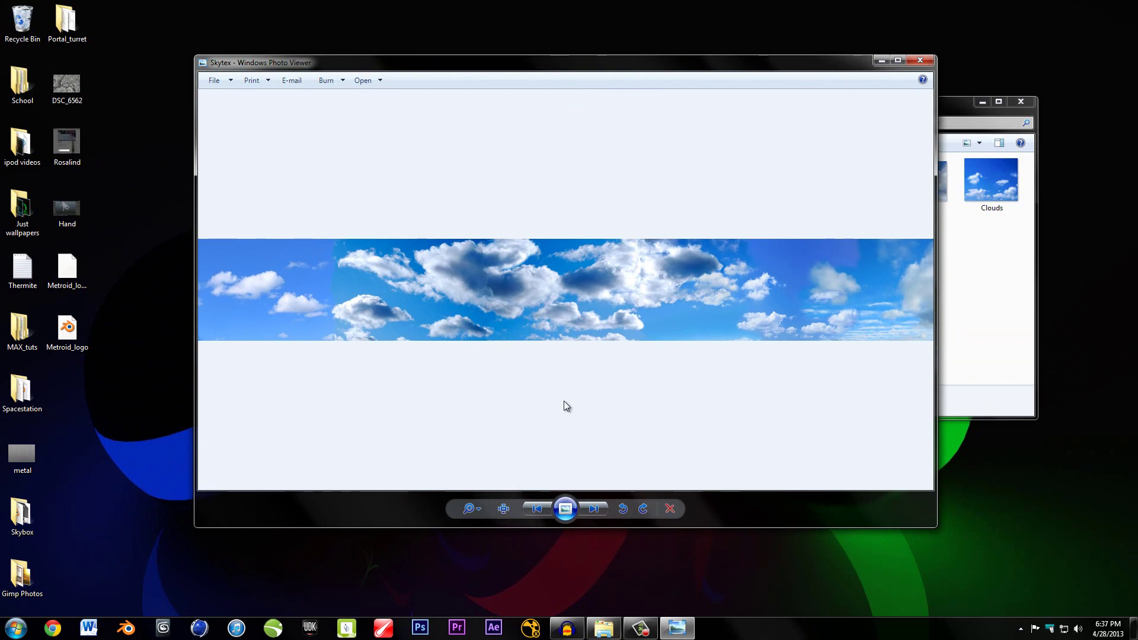
click(927, 62)
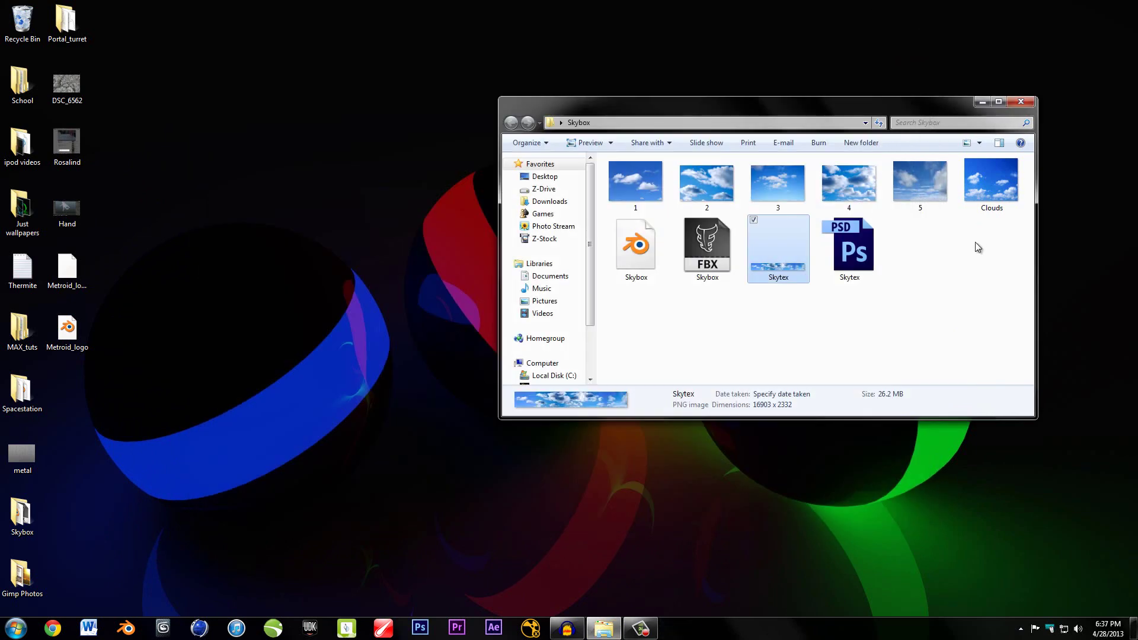
click(983, 104)
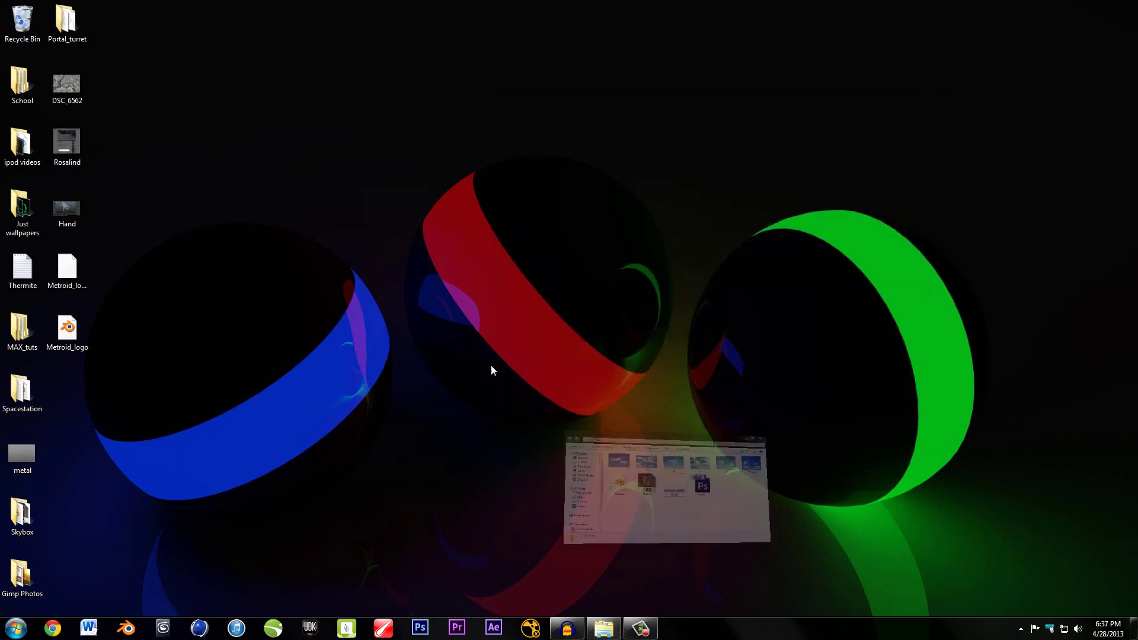
click(603, 633)
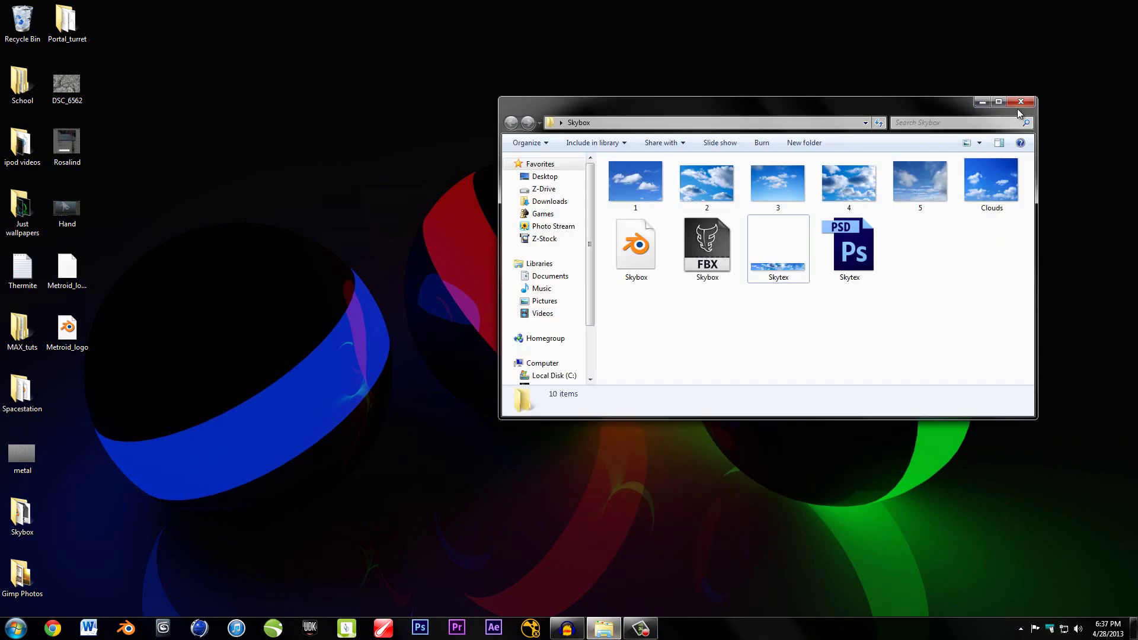
click(1020, 105)
Launch Blender and dismiss its splash screen
click(132, 633)
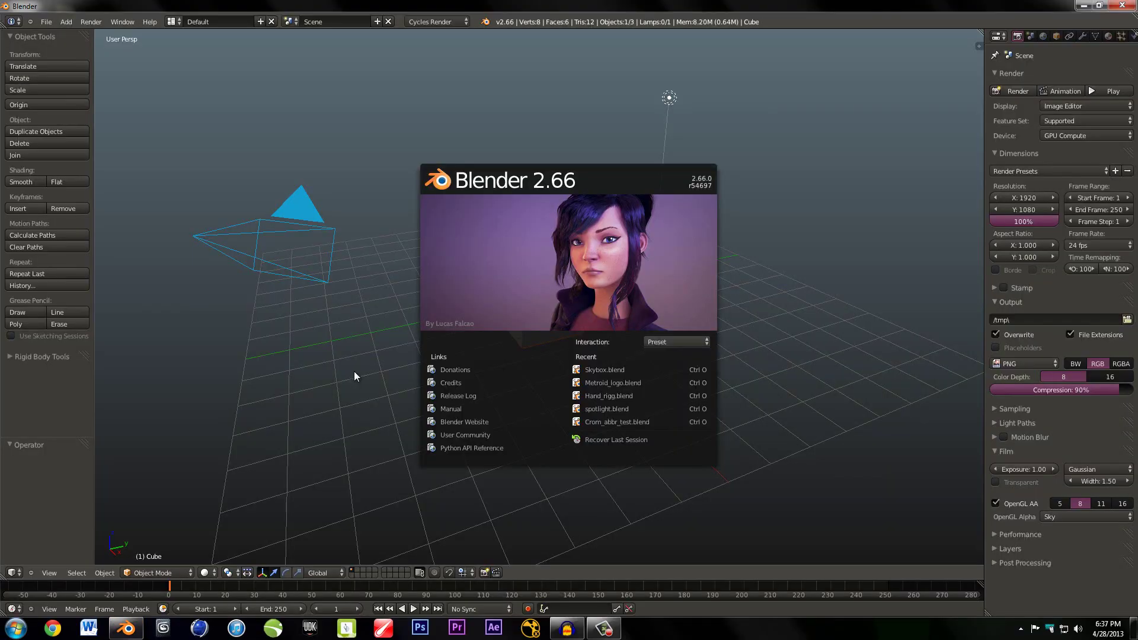
click(354, 371)
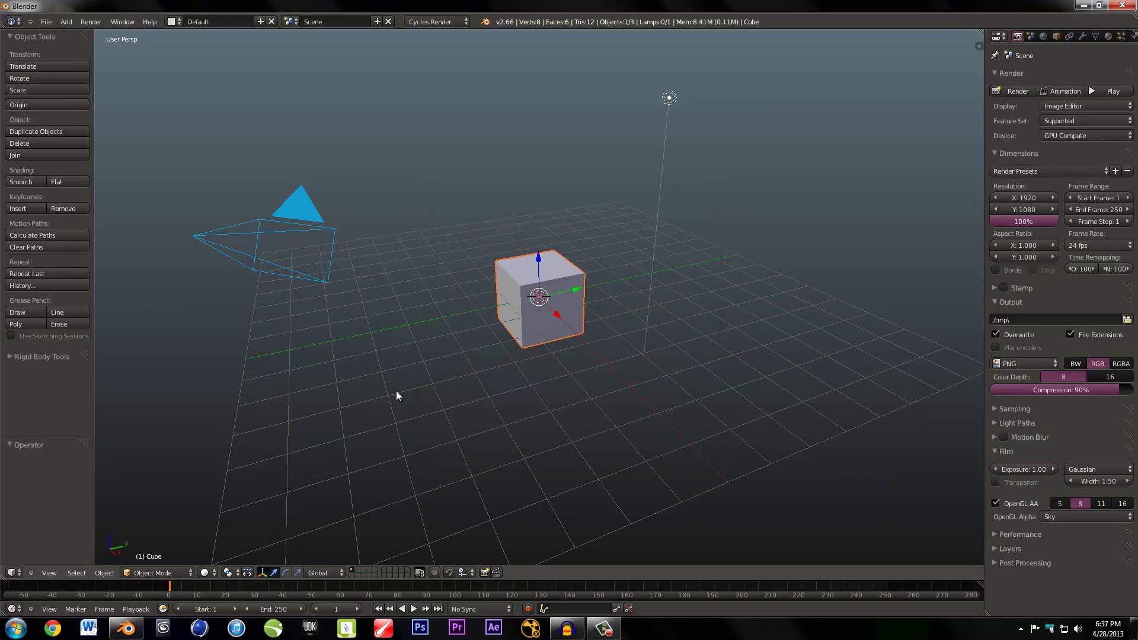
Delete the default cube and add a UV sphere mesh in its place
middle_drag(395, 390, 526, 388)
scroll(468, 410, up, 4)
scroll(461, 428, up, 1)
scroll(550, 386, up, 2)
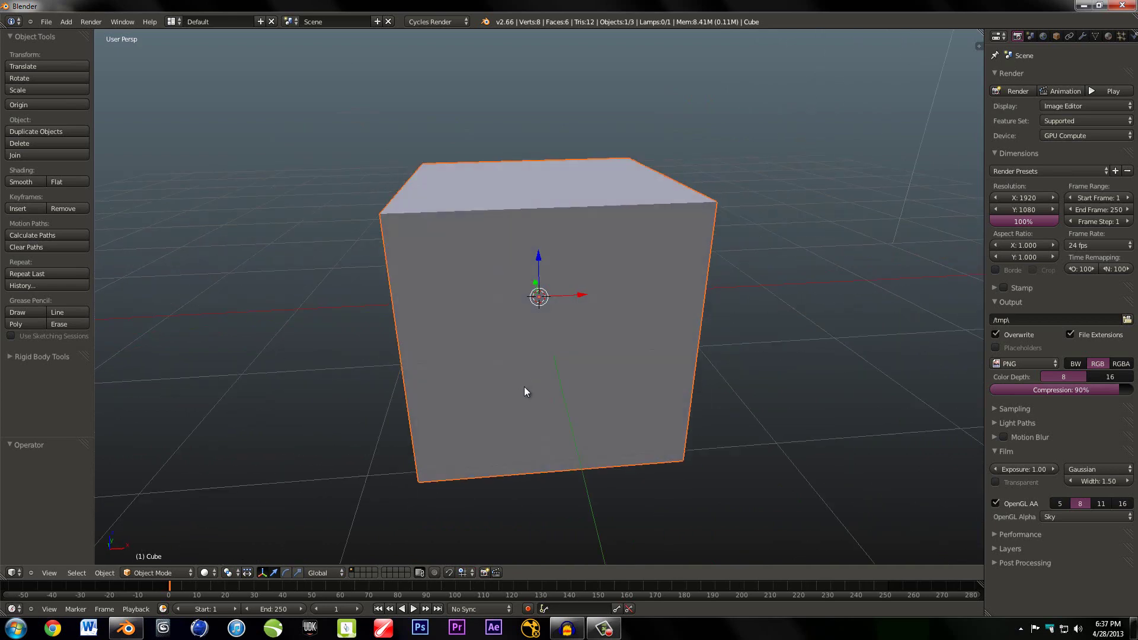
scroll(506, 319, down, 4)
click(506, 319)
key(shift+a)
mouse_move(505, 317)
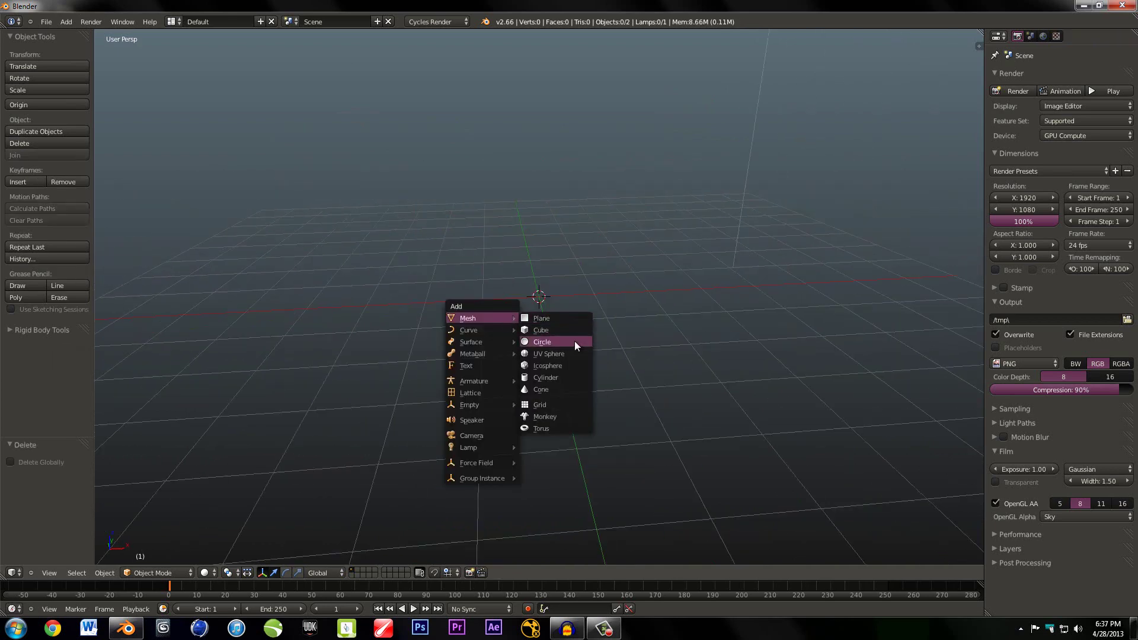
click(569, 349)
Change the render engine from Cycles Render to Blender Render
scroll(553, 382, up, 4)
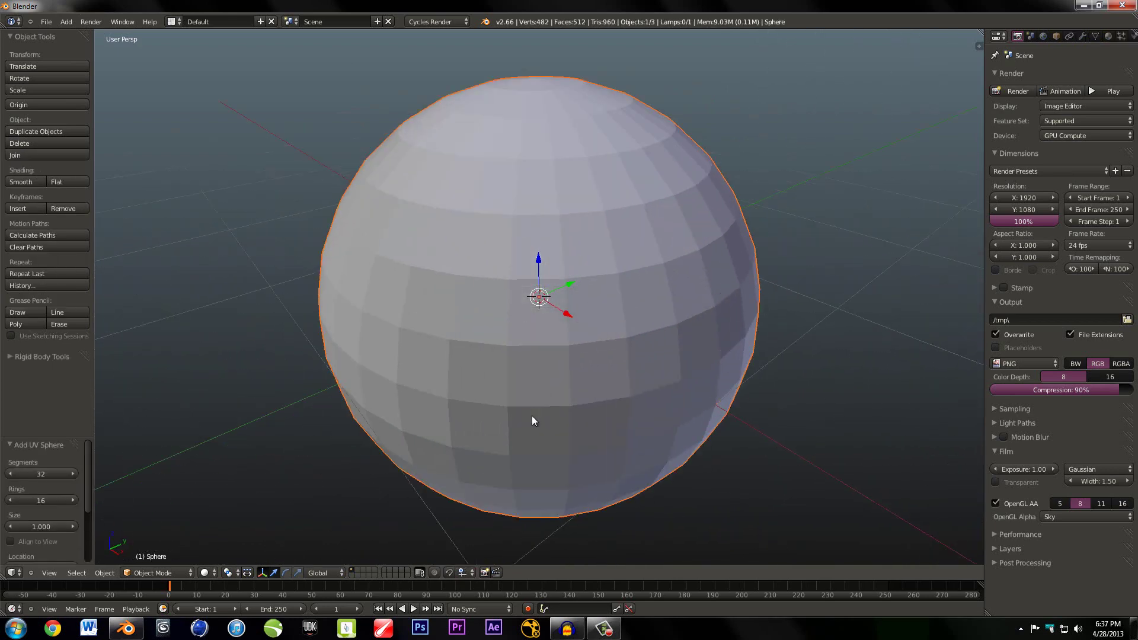
middle_drag(533, 414, 499, 377)
scroll(499, 372, down, 3)
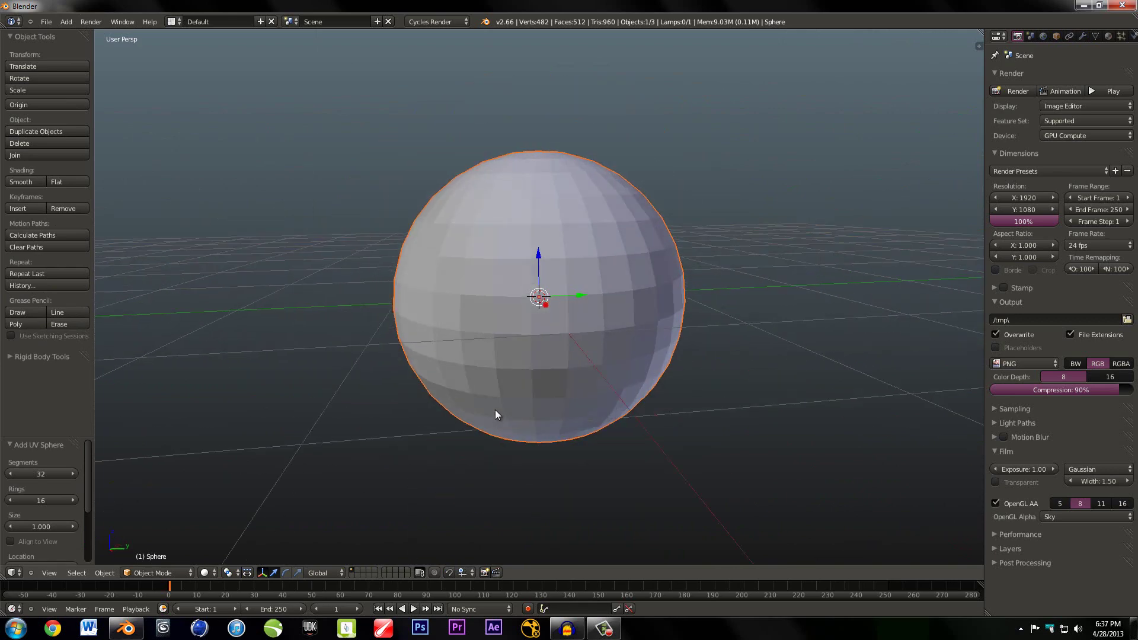
scroll(474, 380, down, 2)
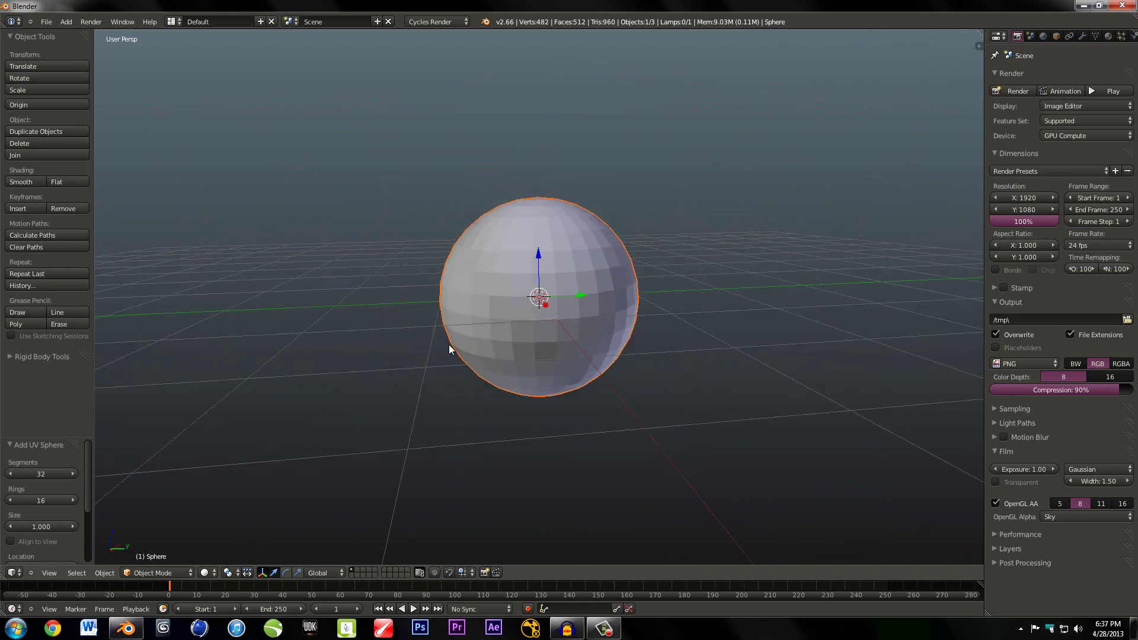
click(435, 22)
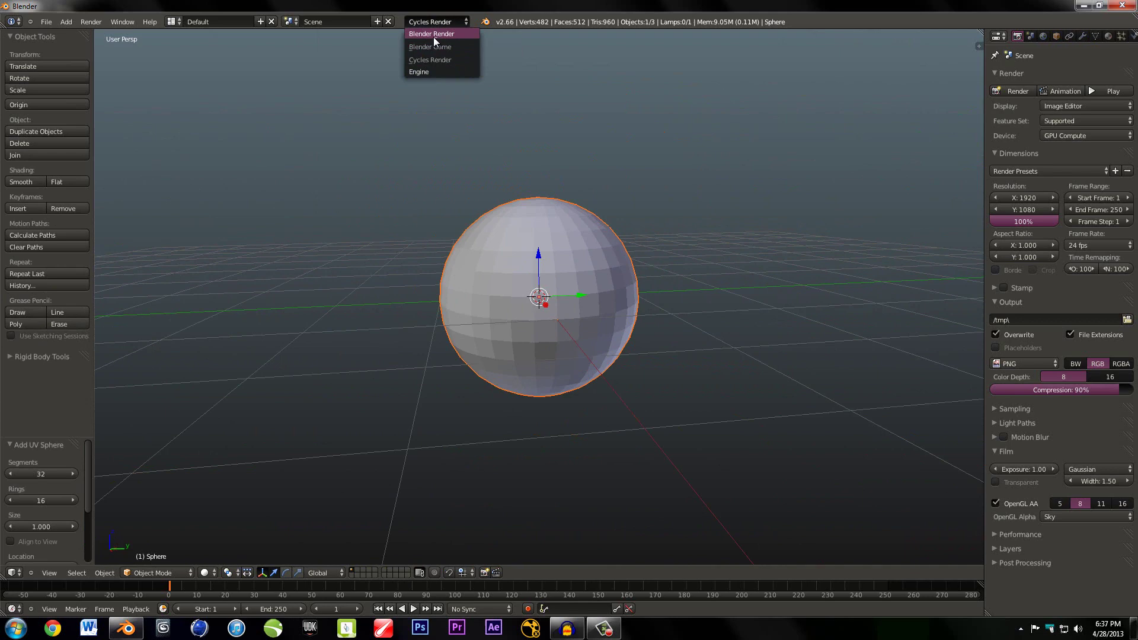
click(434, 34)
Delete the faces of the sphere's lower half in the right orthographic view, keeping the upper hemisphere
middle_drag(524, 263, 569, 326)
scroll(592, 250, up, 3)
scroll(568, 325, down, 4)
key(KP_1)
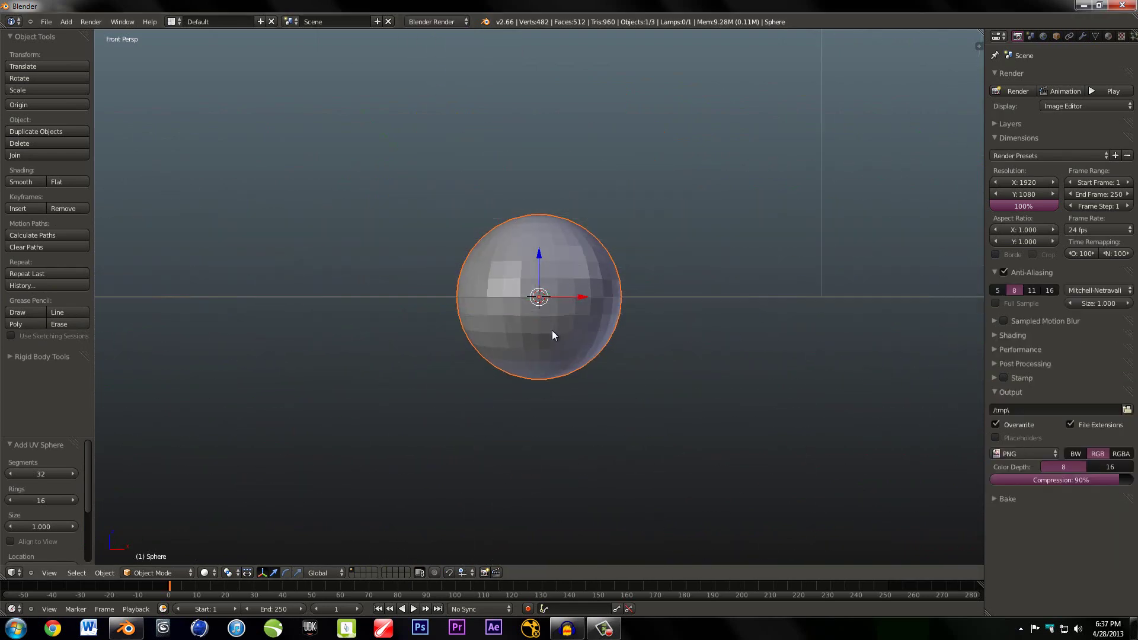
key(KP_3)
key(KP_5)
key(Tab)
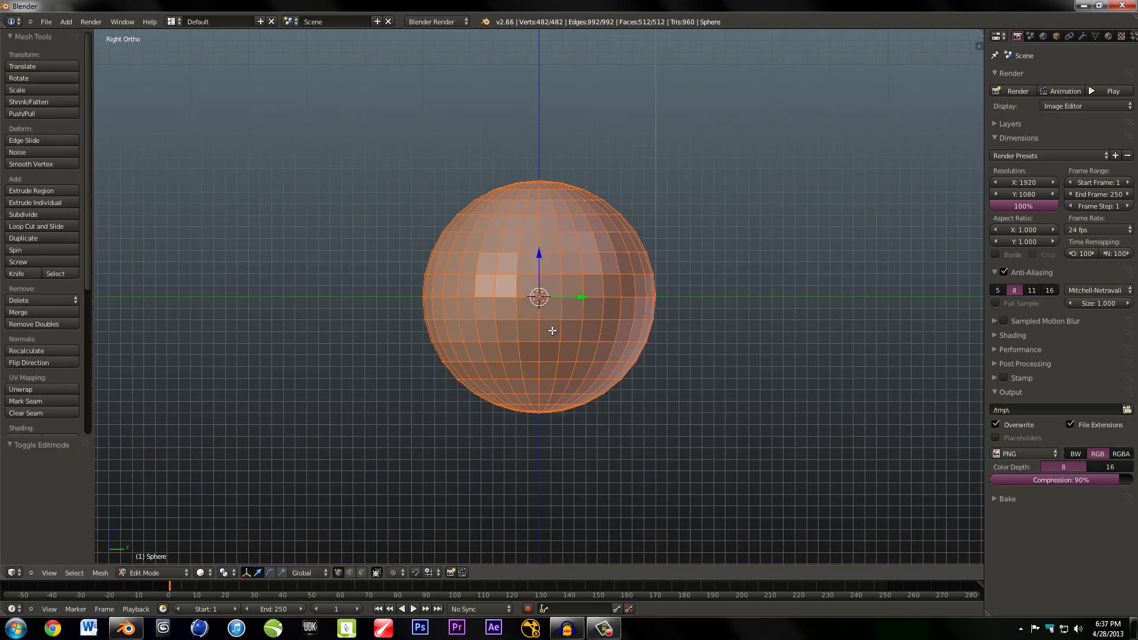
key(a)
key(b)
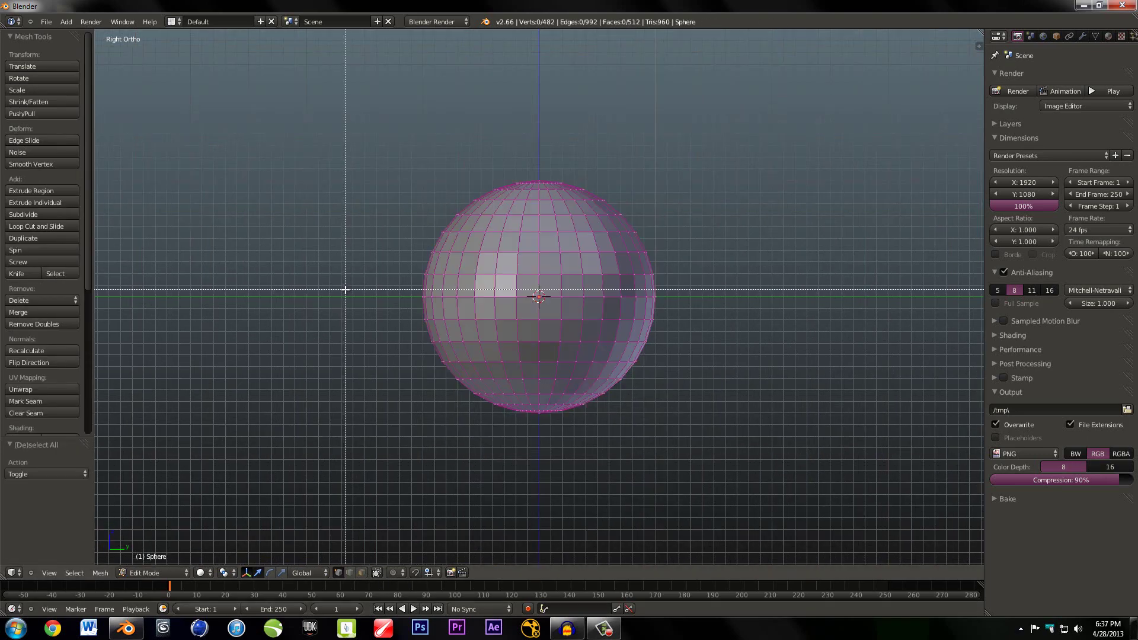
drag(344, 290, 687, 445)
key(x)
click(690, 477)
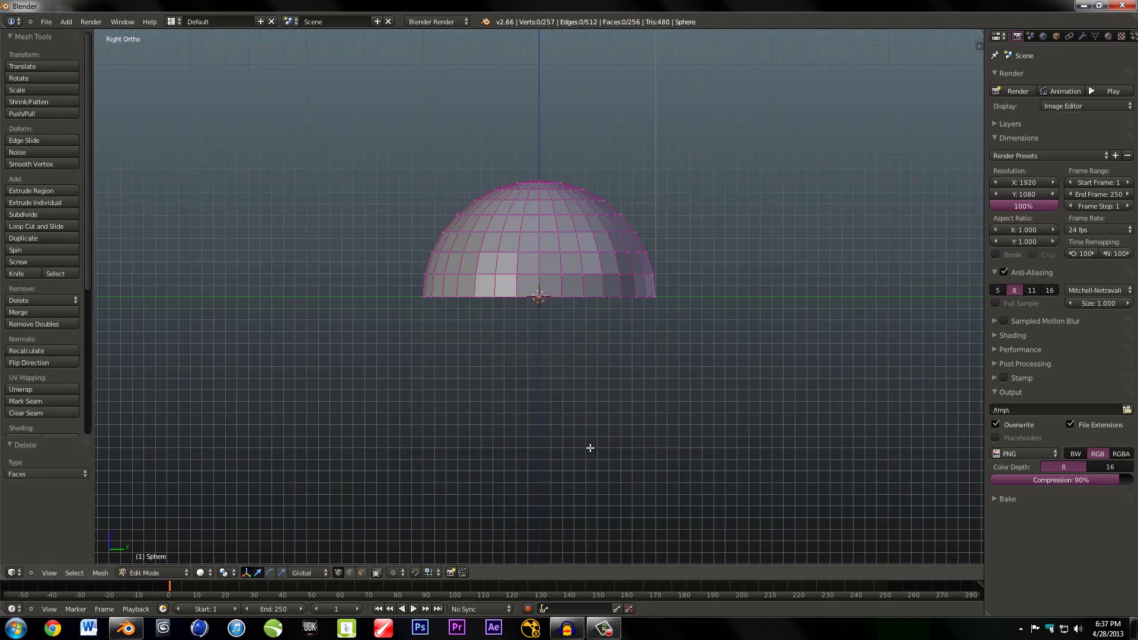
key(Tab)
middle_drag(589, 450, 589, 376)
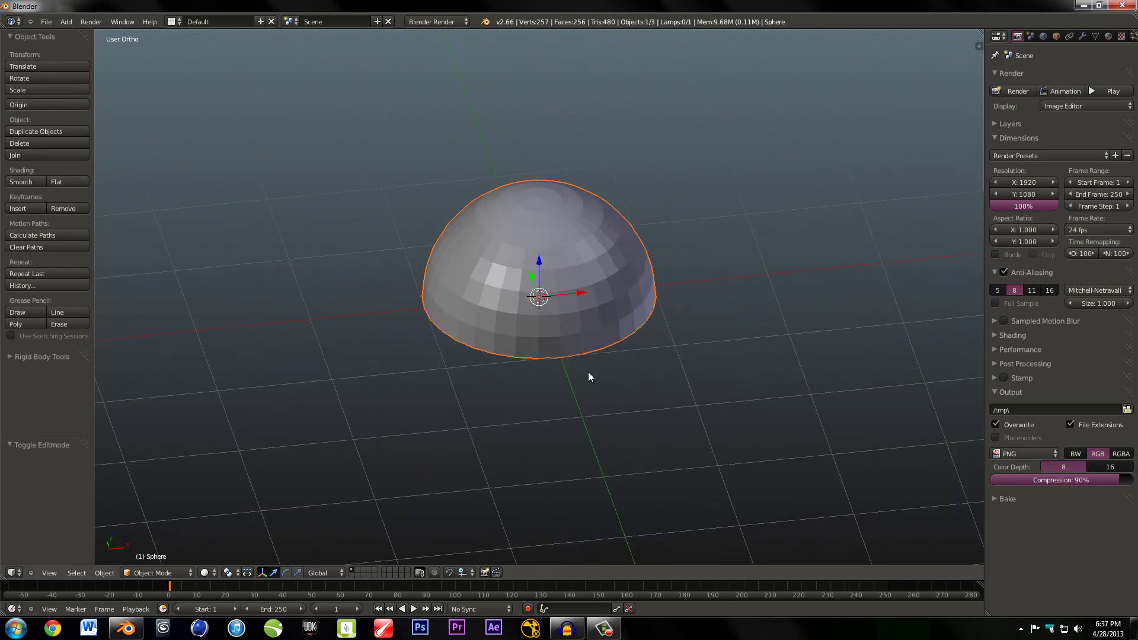
Delete the upper four rows of faces from the hemisphere, leaving an open ring
key(KP_3)
key(Tab)
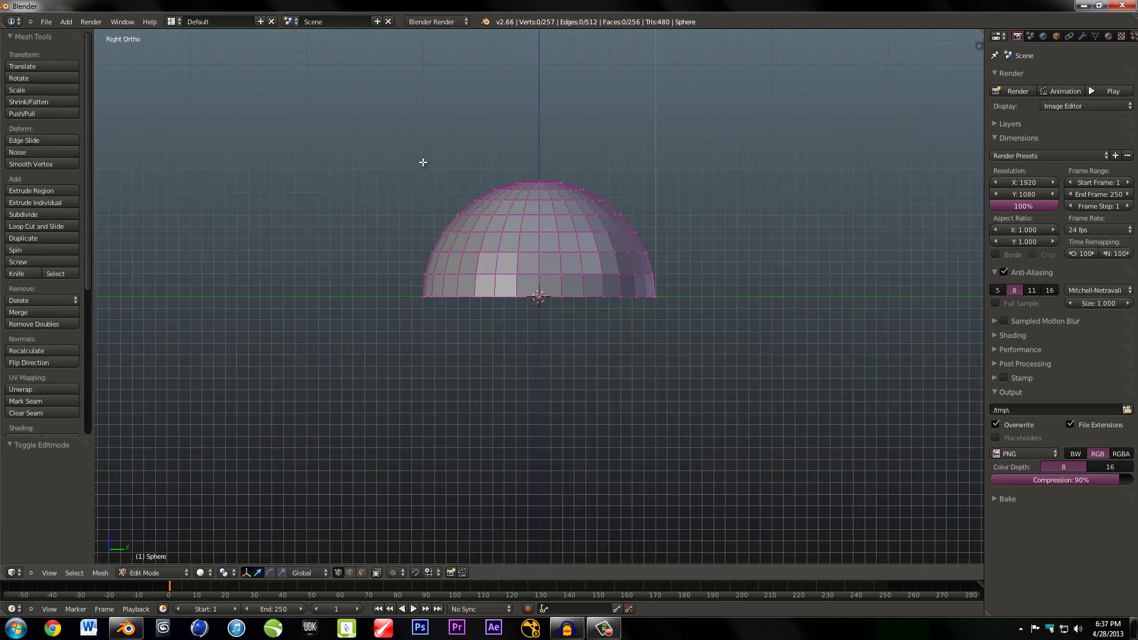
drag(393, 134, 634, 217)
key(x)
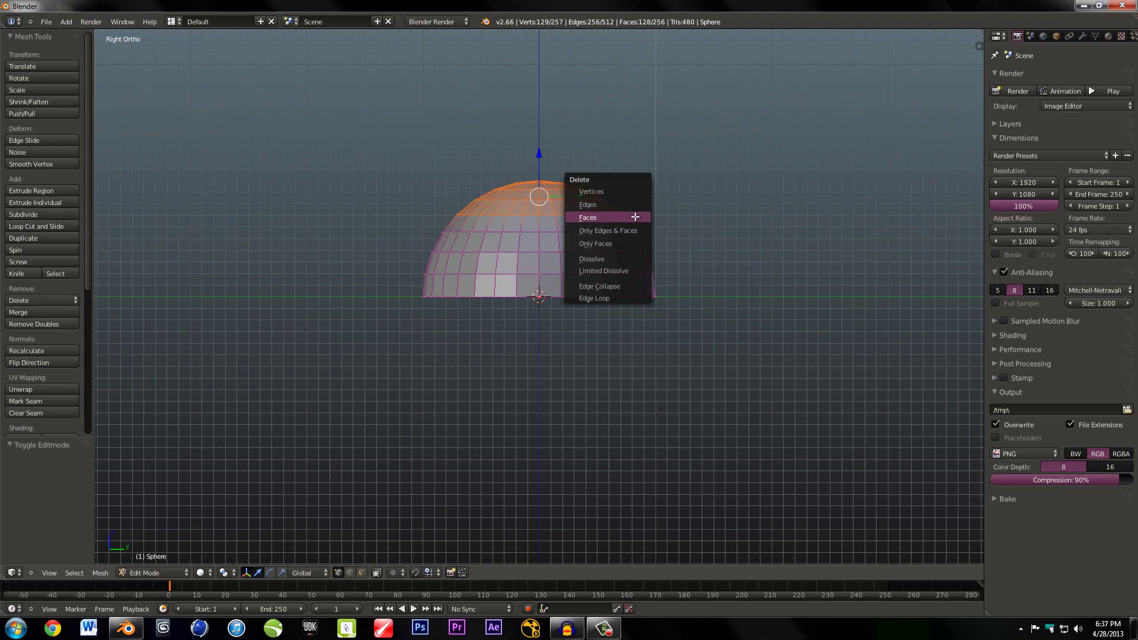
click(635, 217)
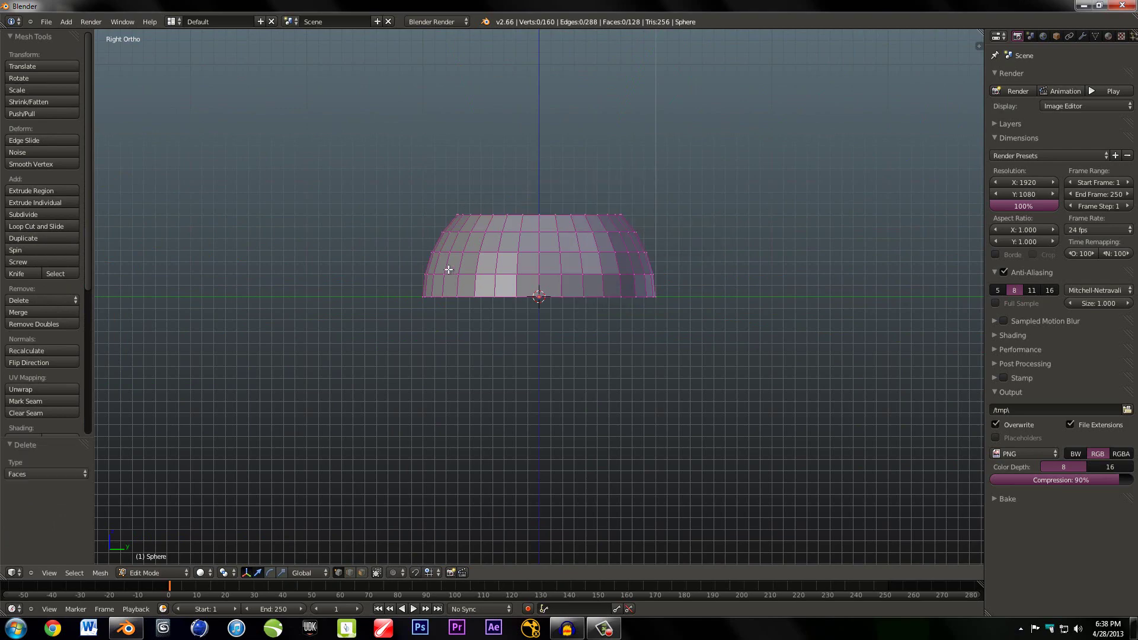
Examine the open ring from perspective, top and right side views
middle_drag(418, 254, 542, 277)
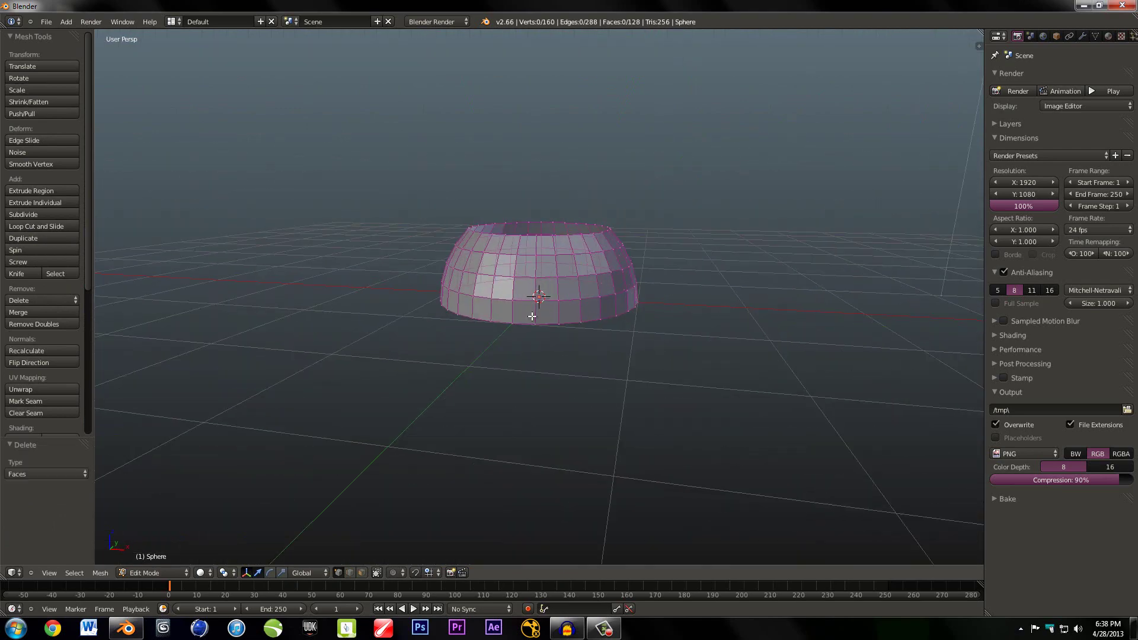
middle_drag(487, 306, 592, 337)
scroll(532, 330, up, 2)
key(KP_7)
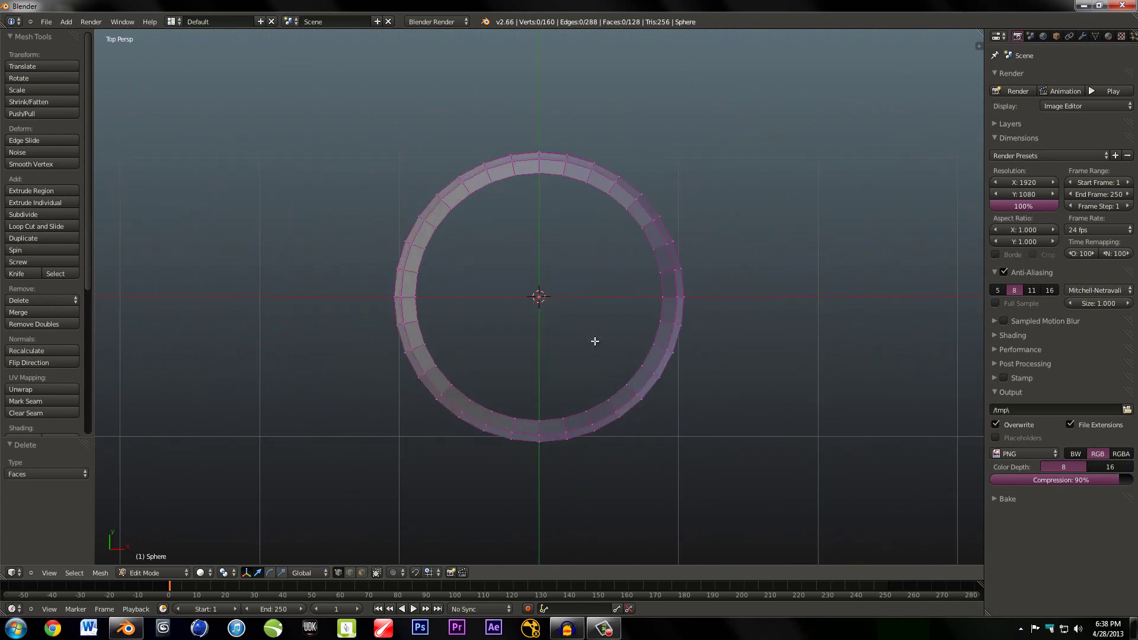
key(KP_5)
middle_drag(567, 419, 432, 320)
key(KP_3)
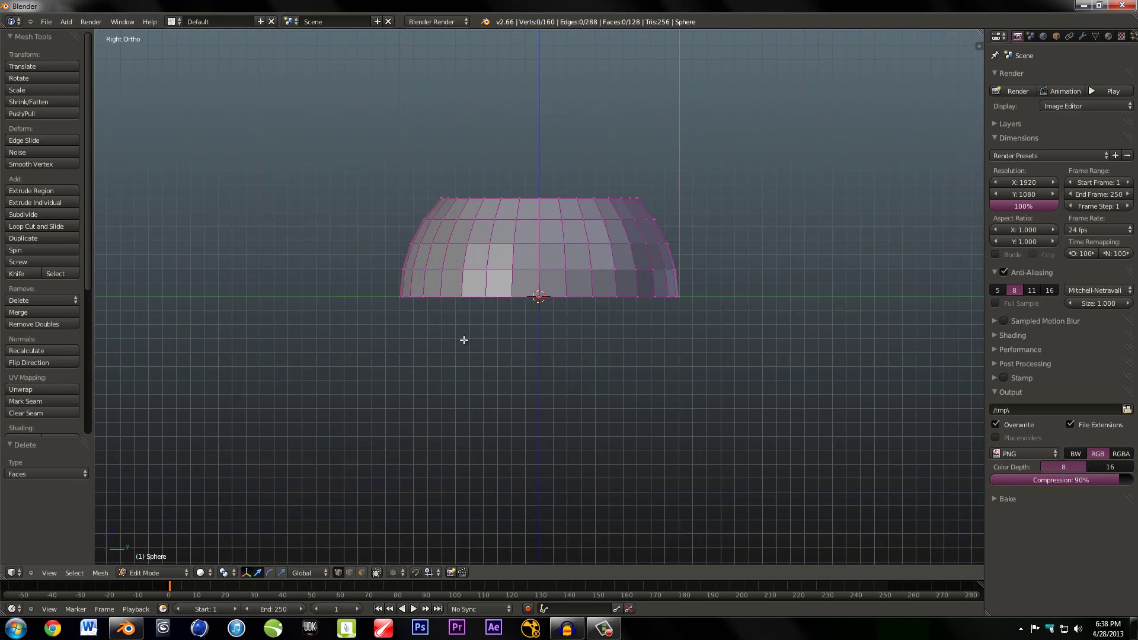
key(b)
drag(378, 94, 702, 200)
middle_drag(514, 218, 523, 251)
Circle-select a front section of the ring six segments wide in the top view and delete its faces
key(KP_7)
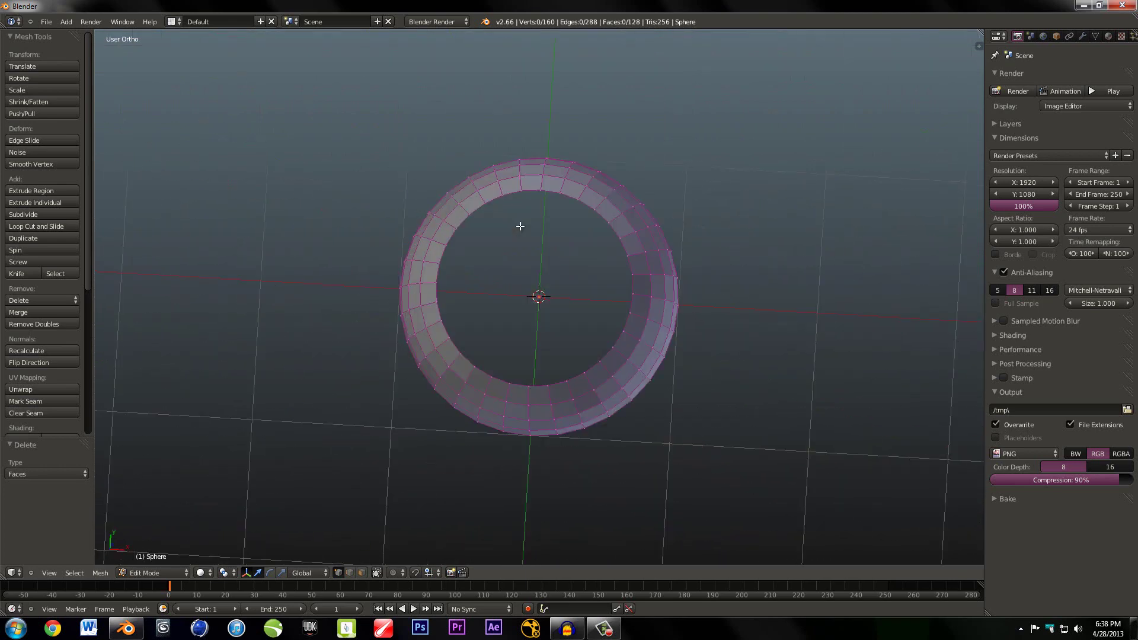
key(c)
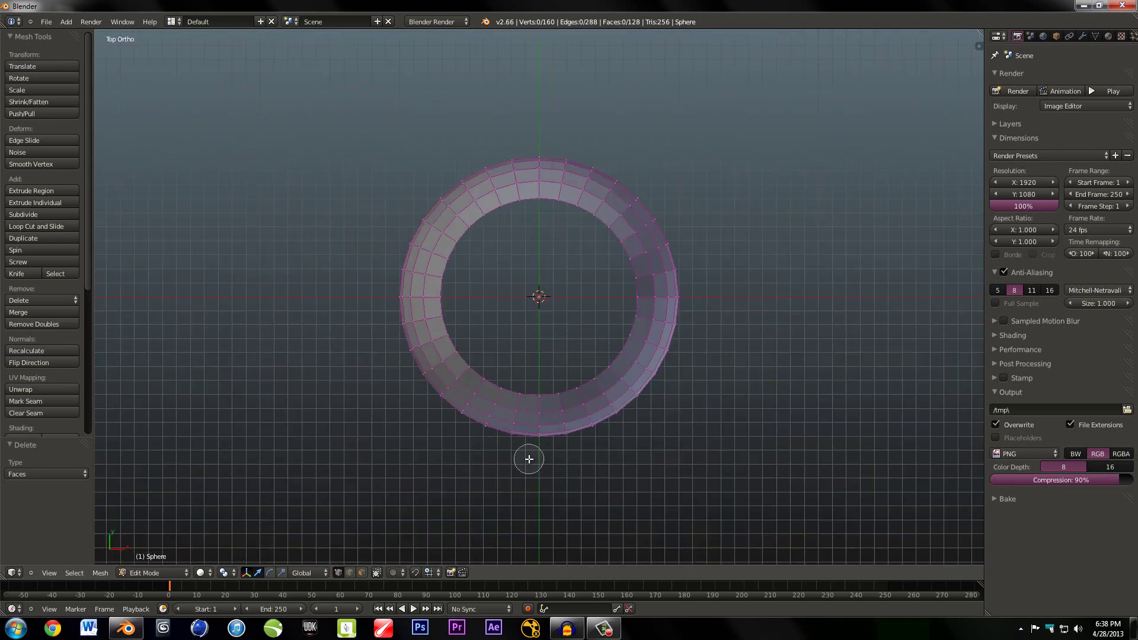
mouse_move(535, 453)
mouse_down()
mouse_move(531, 411)
mouse_move(475, 386)
mouse_move(476, 434)
mouse_move(577, 437)
mouse_move(609, 412)
mouse_move(589, 389)
mouse_move(581, 434)
mouse_move(545, 408)
mouse_move(507, 425)
mouse_move(490, 399)
mouse_move(486, 428)
mouse_up()
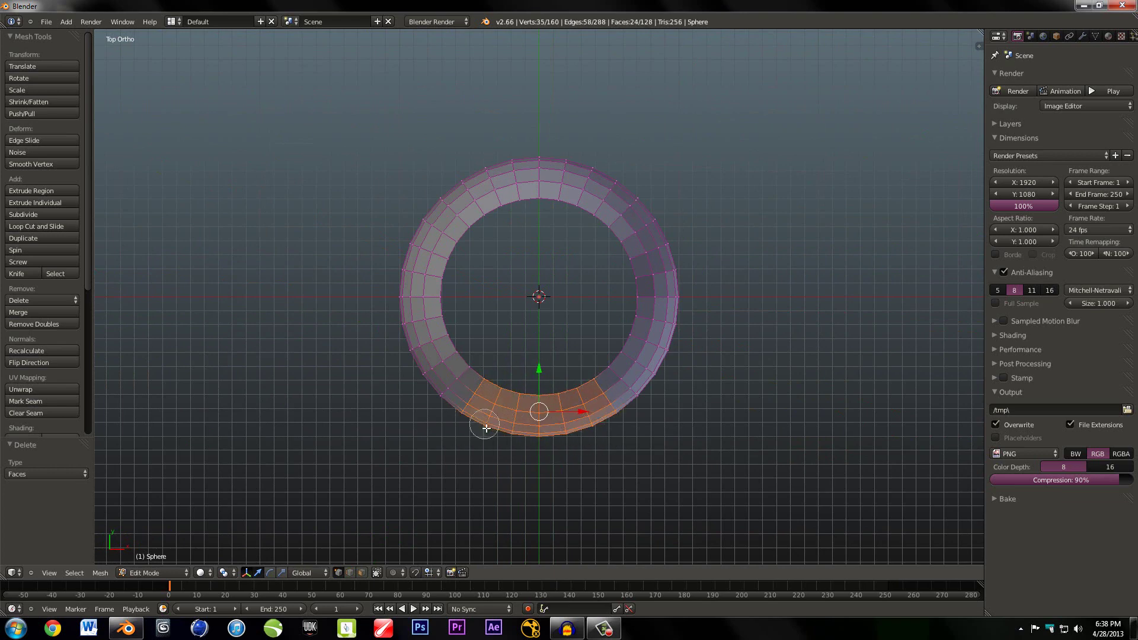
key(x)
click(553, 463)
key(Tab)
Split the 3D view vertically and make the new area a UV/Image Editor
middle_drag(559, 440, 474, 422)
key(KP_5)
scroll(631, 313, up, 4)
scroll(504, 408, down, 5)
scroll(505, 434, up, 3)
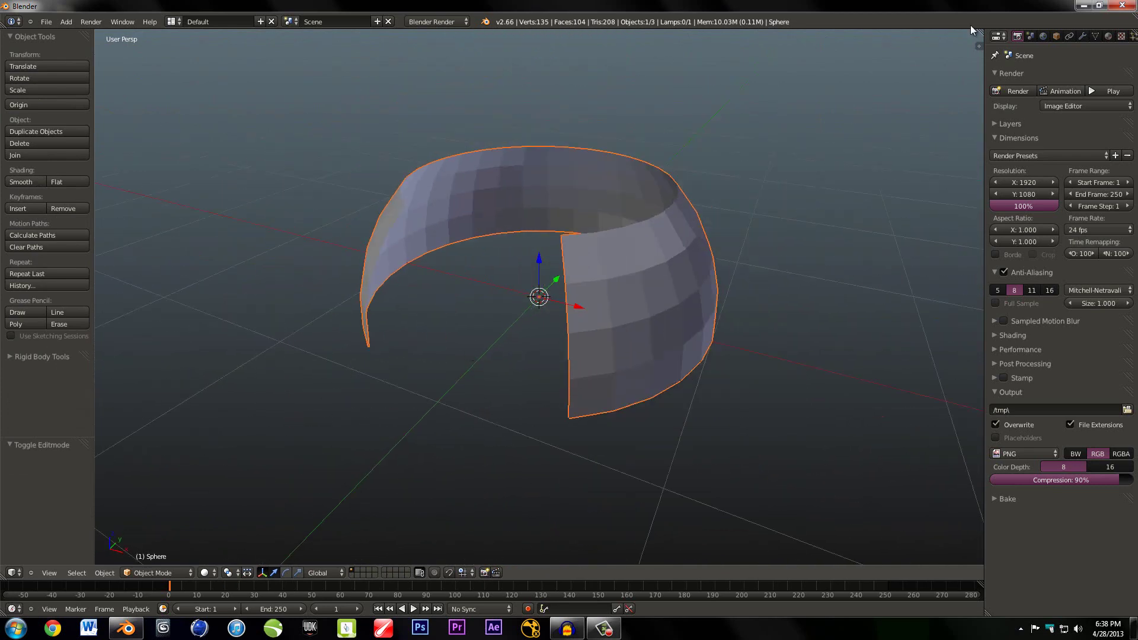
drag(976, 32, 761, 45)
click(773, 573)
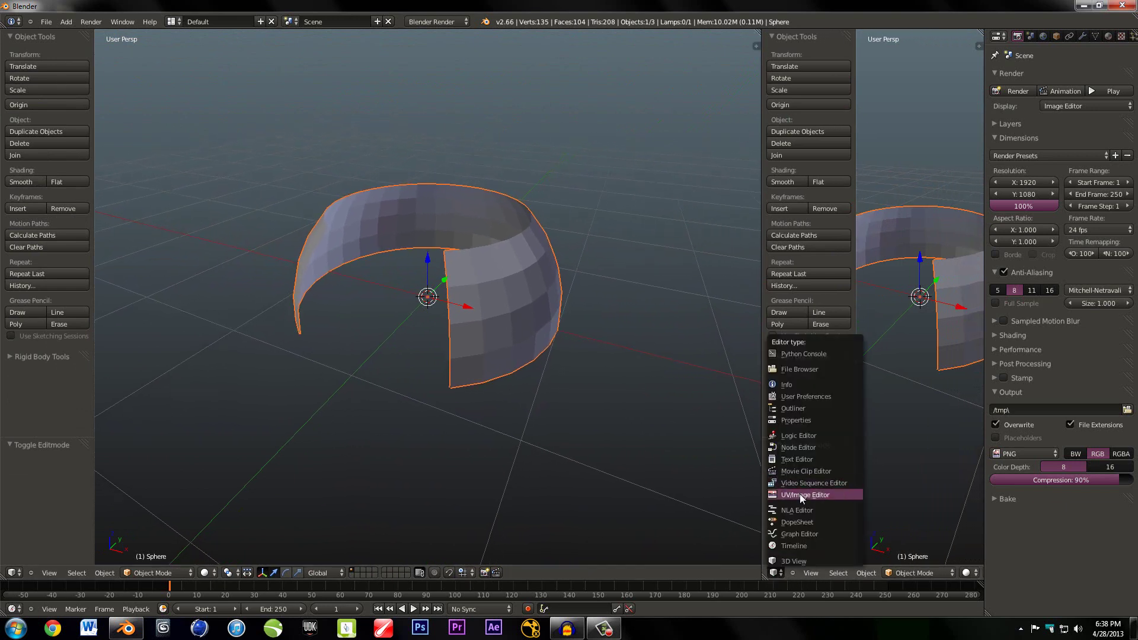
click(799, 493)
scroll(813, 364, up, 1)
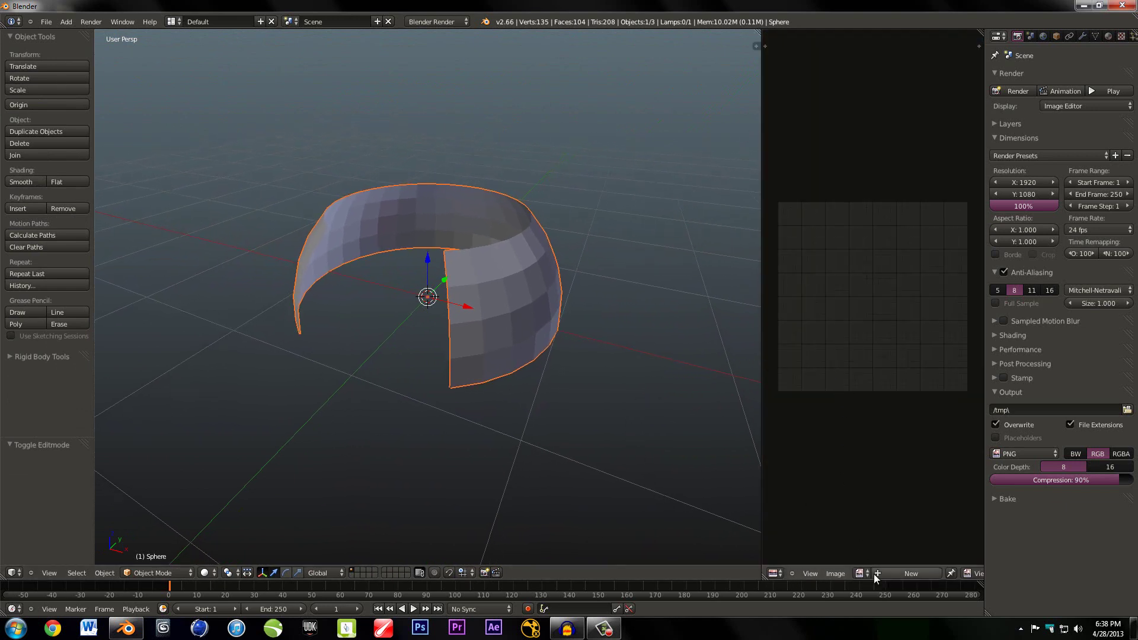
Open Skytex.png from the Skybox folder on the Desktop in the UV/Image Editor
click(844, 571)
click(838, 542)
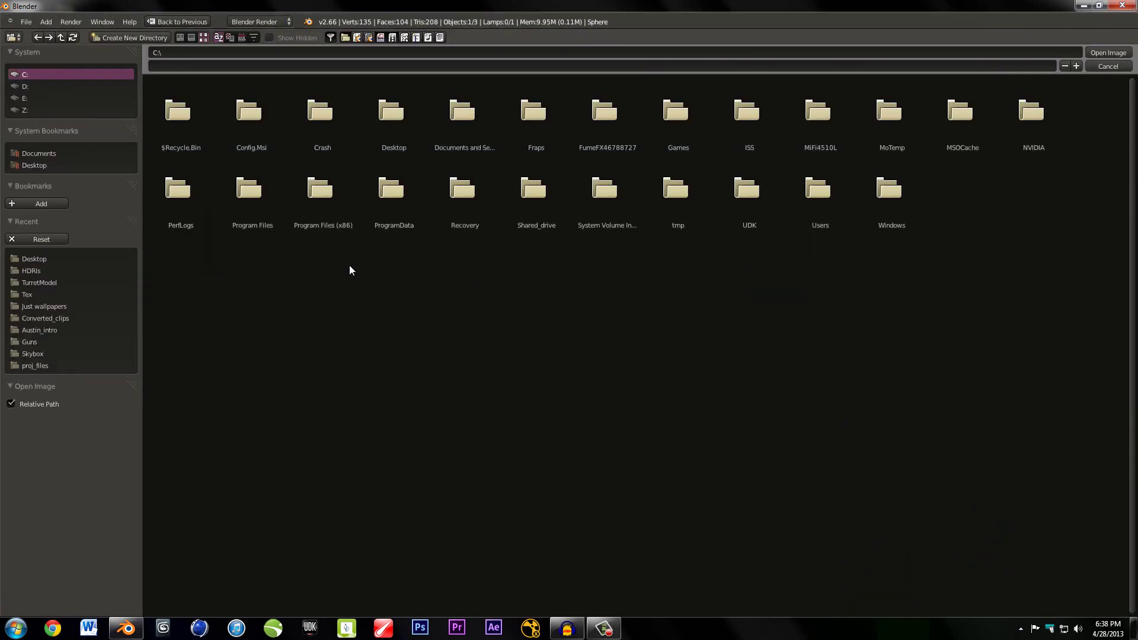
click(15, 259)
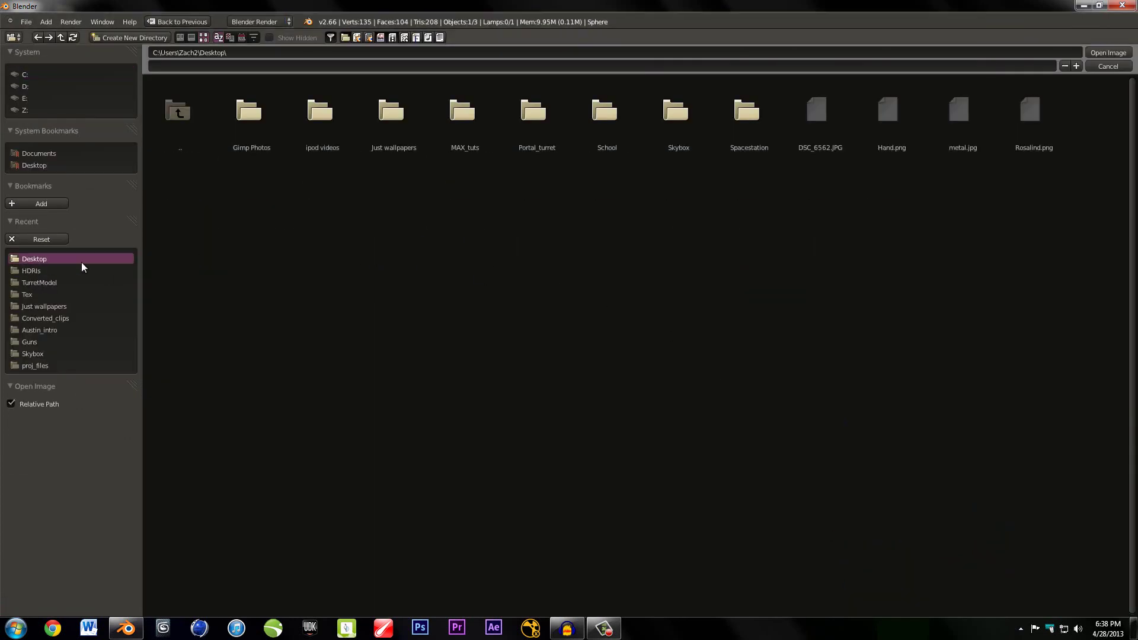
click(678, 126)
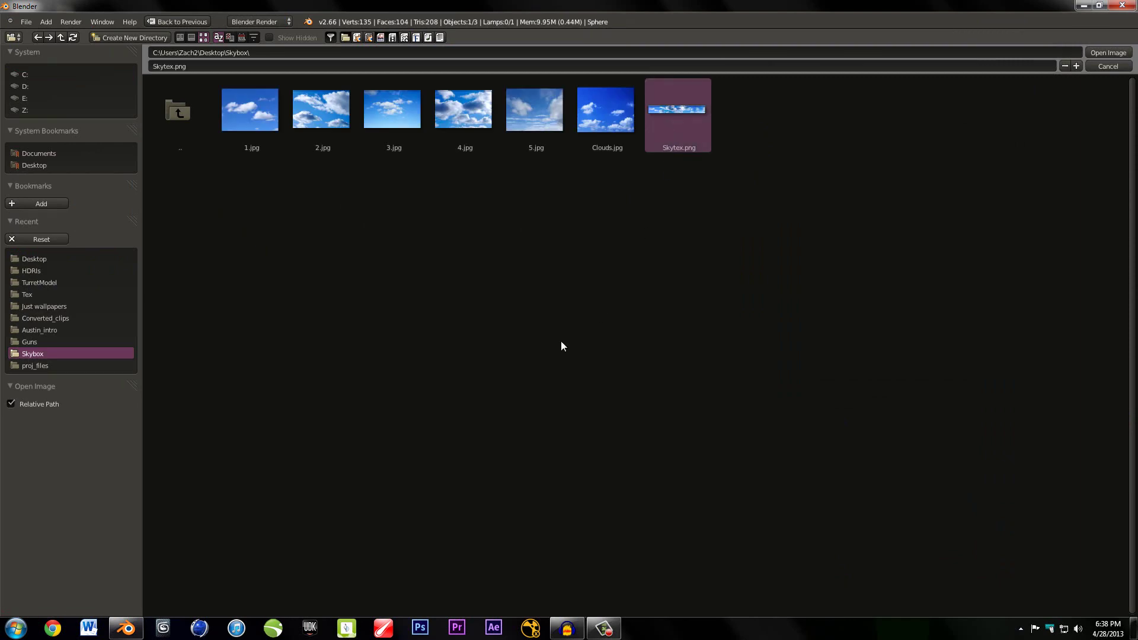
key(Return)
scroll(812, 285, down, 10)
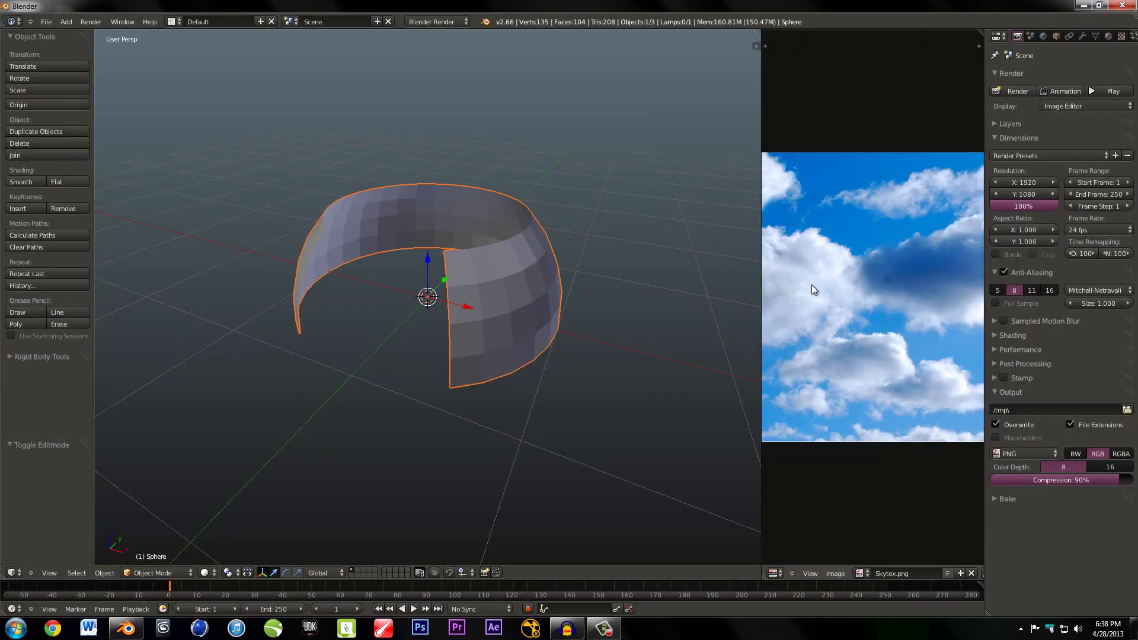
Widen the UV/Image Editor area so that the whole sky panorama fits inside it
scroll(812, 284, down, 4)
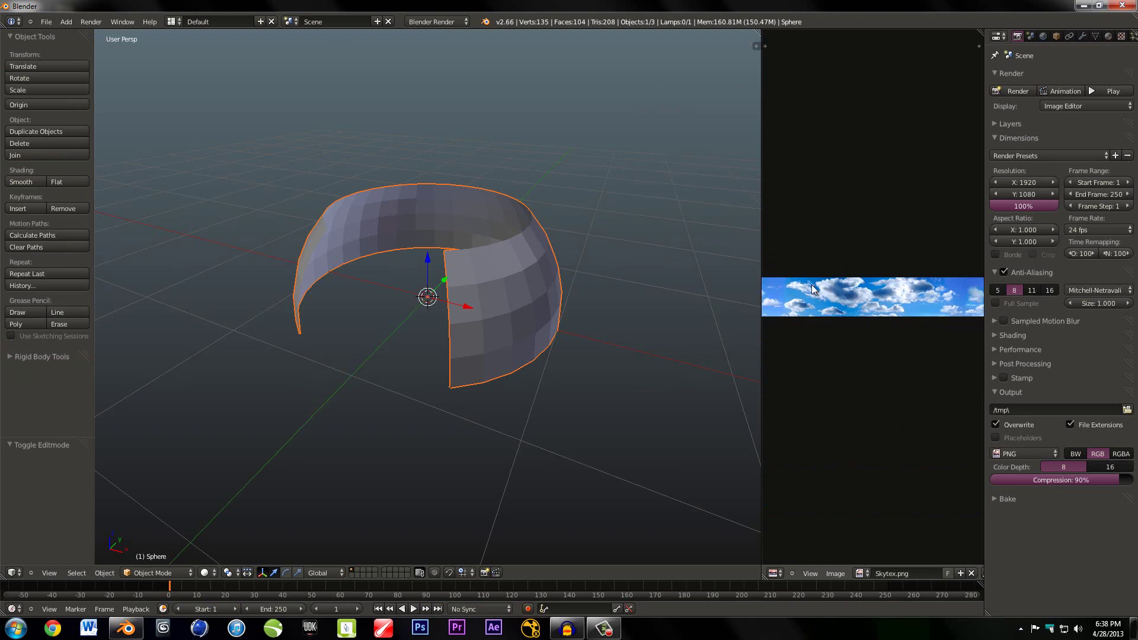
scroll(778, 318, up, 2)
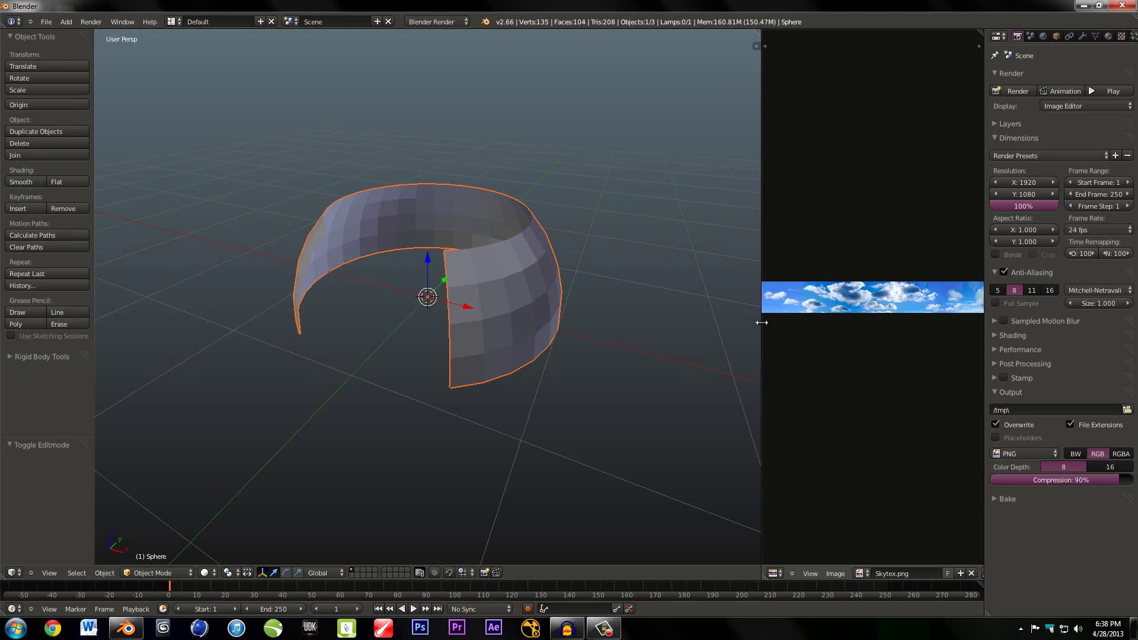
drag(733, 317, 624, 319)
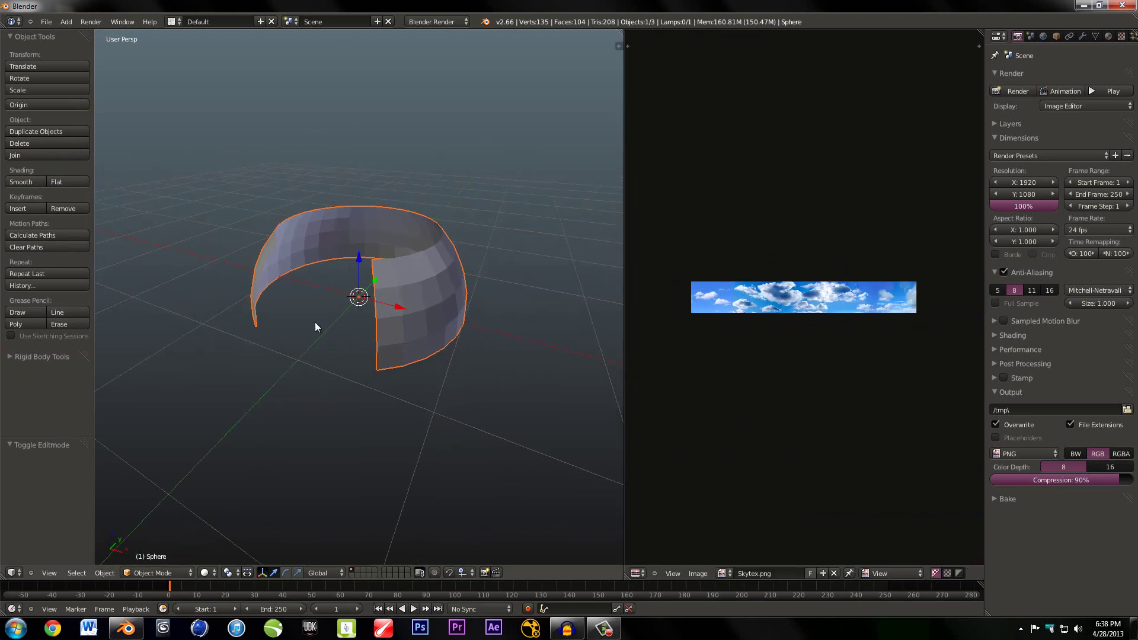
Enter Edit Mode on the ring and box-select its rear half in the top orthographic view
middle_drag(315, 323, 418, 396)
scroll(414, 333, up, 3)
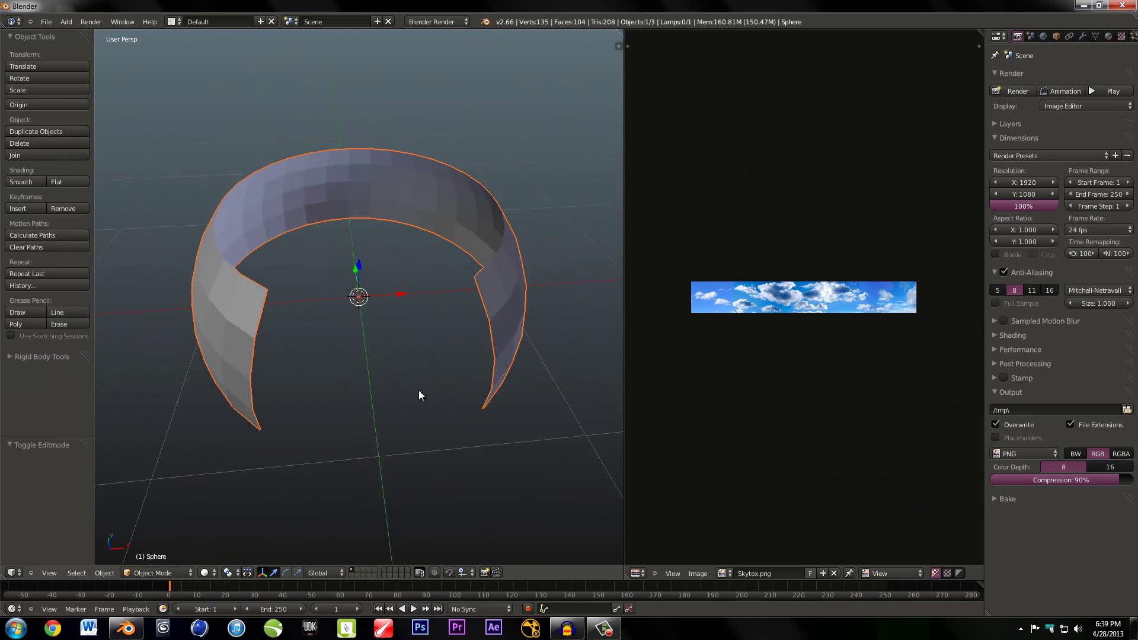
key(Tab)
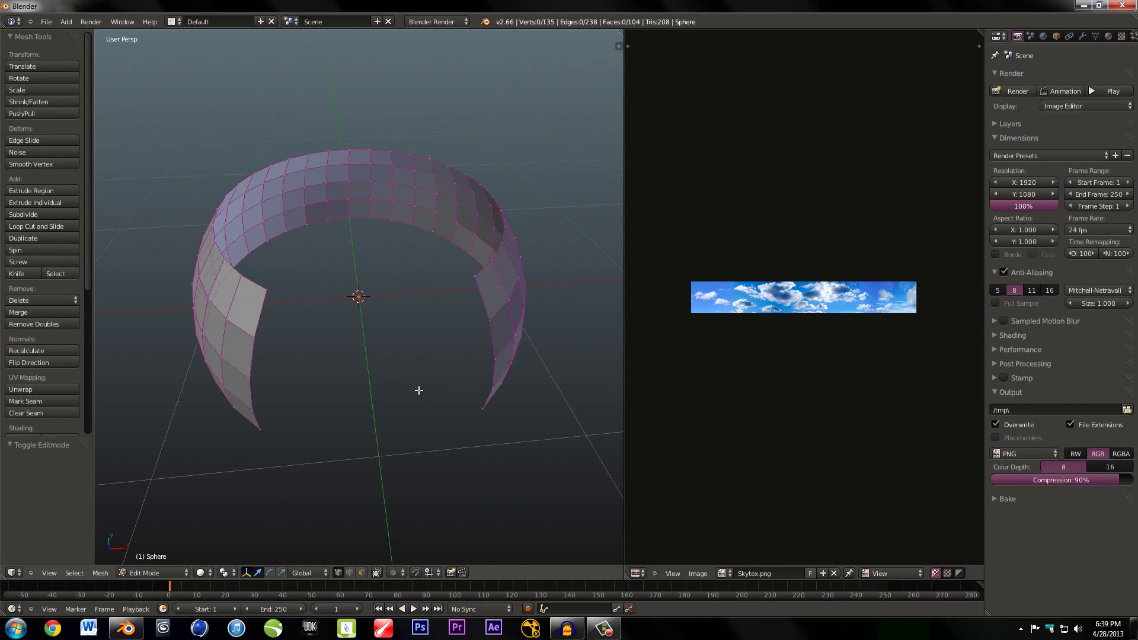
key(KP_7)
key(KP_5)
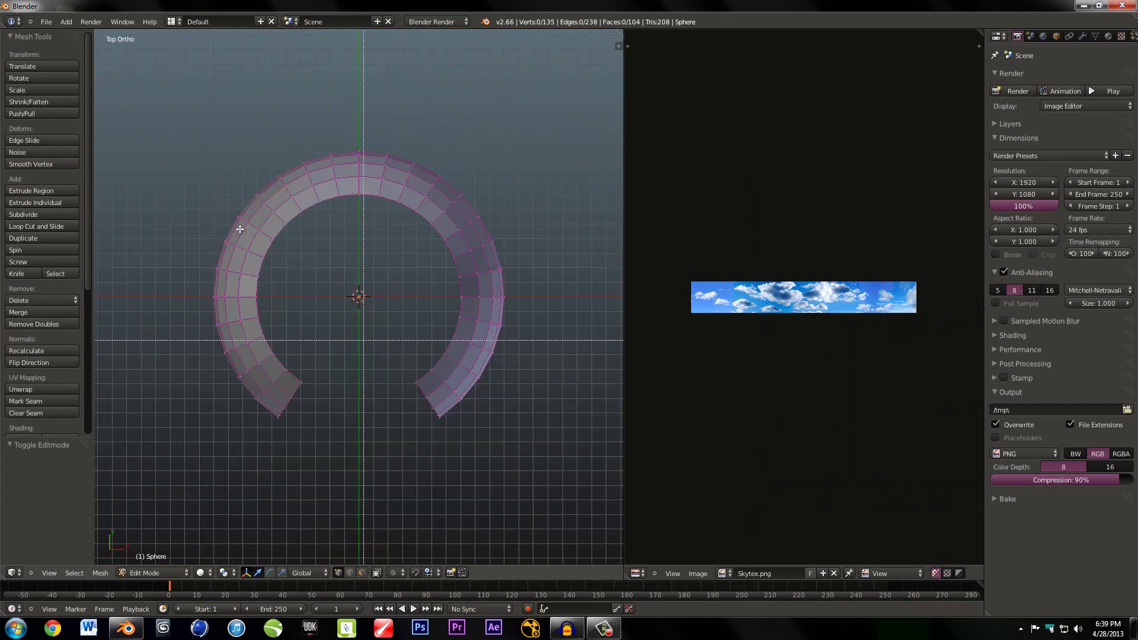
key(b)
drag(147, 118, 551, 303)
Select the whole mesh and unwrap it with Project From View in the front view
key(KP_1)
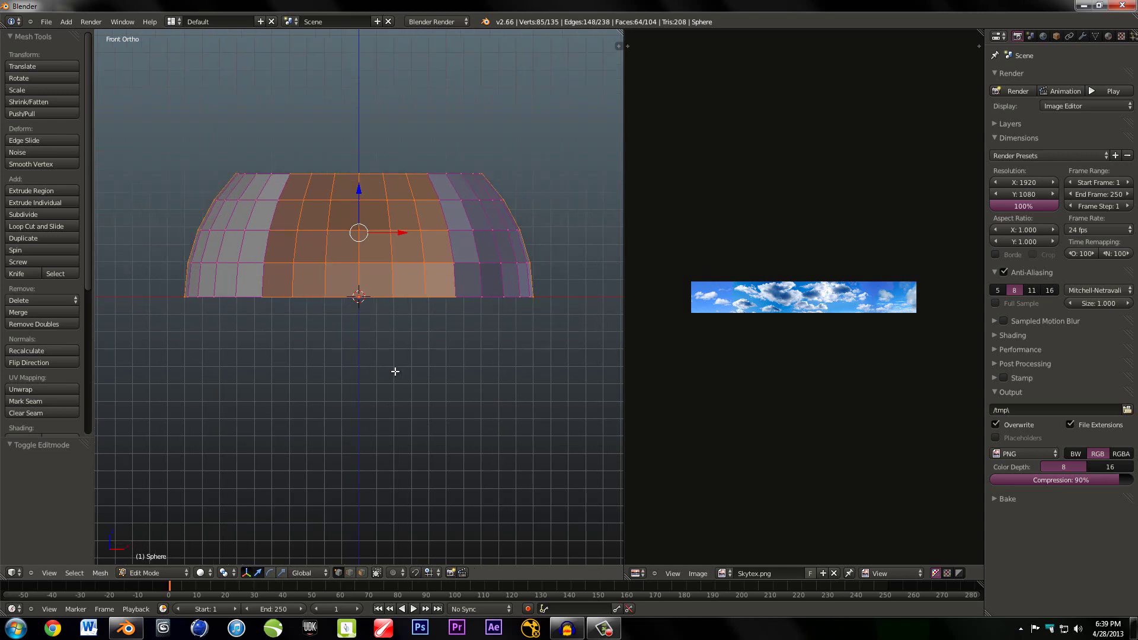
key(a)
key(a)
key(u)
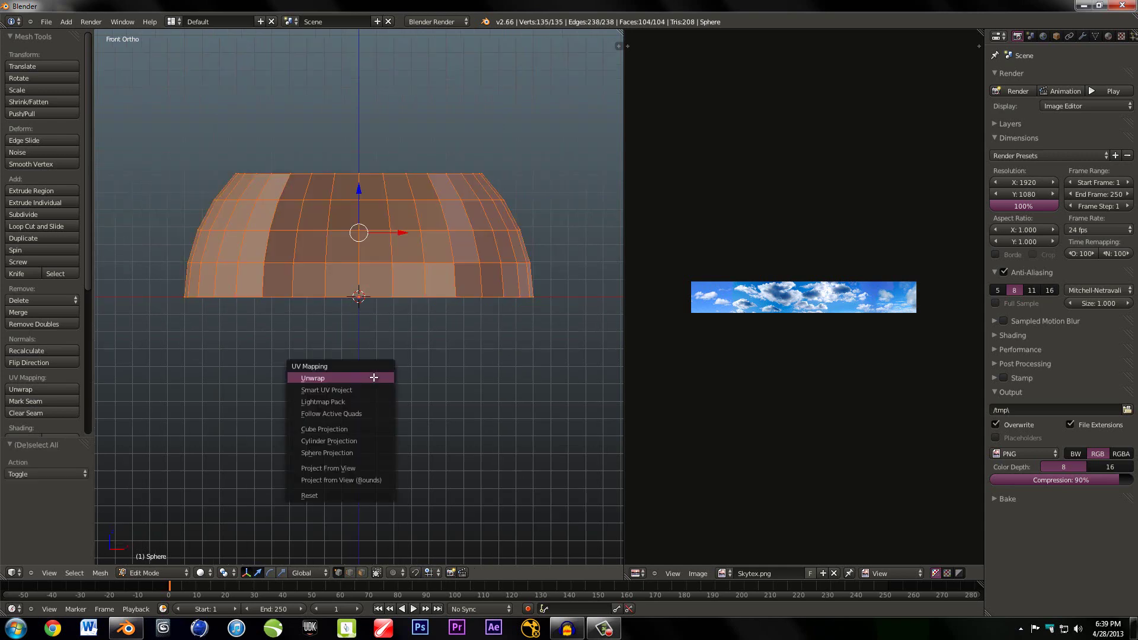
click(337, 466)
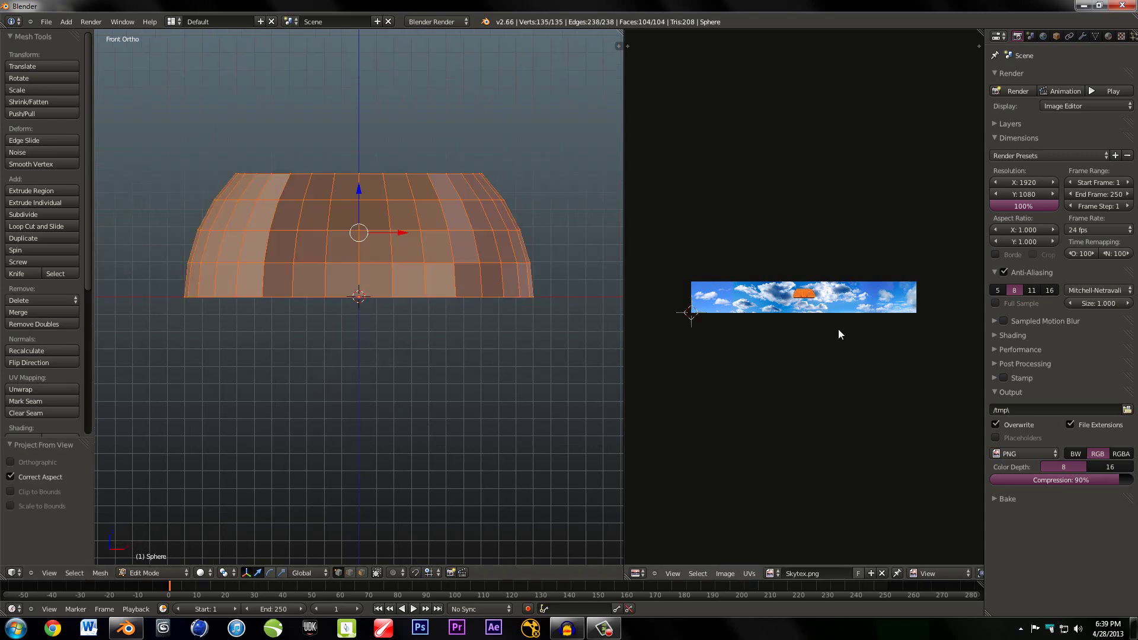
Scale the UV layout by about 2.725, move it toward the middle of the panorama, and enlarge it by about 1.182
scroll(838, 329, up, 4)
key(s)
click(848, 346)
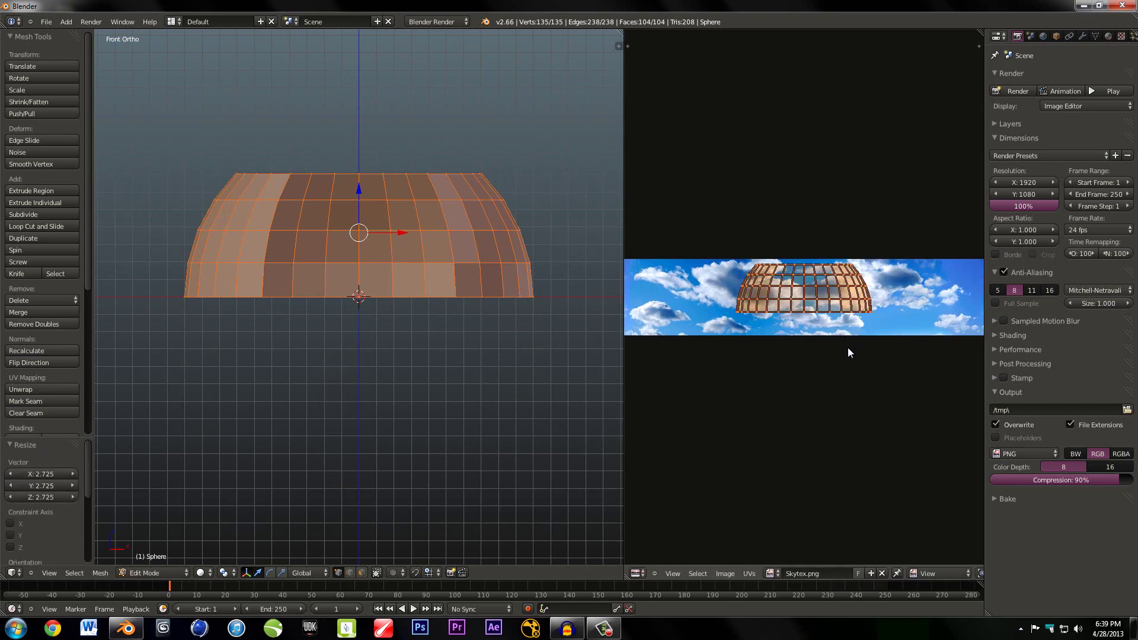
key(g)
click(855, 356)
key(s)
click(859, 360)
Set the 3D view's viewport shading to Texture and view the mapped clouds on the ring up close
middle_drag(264, 454, 211, 497)
click(205, 572)
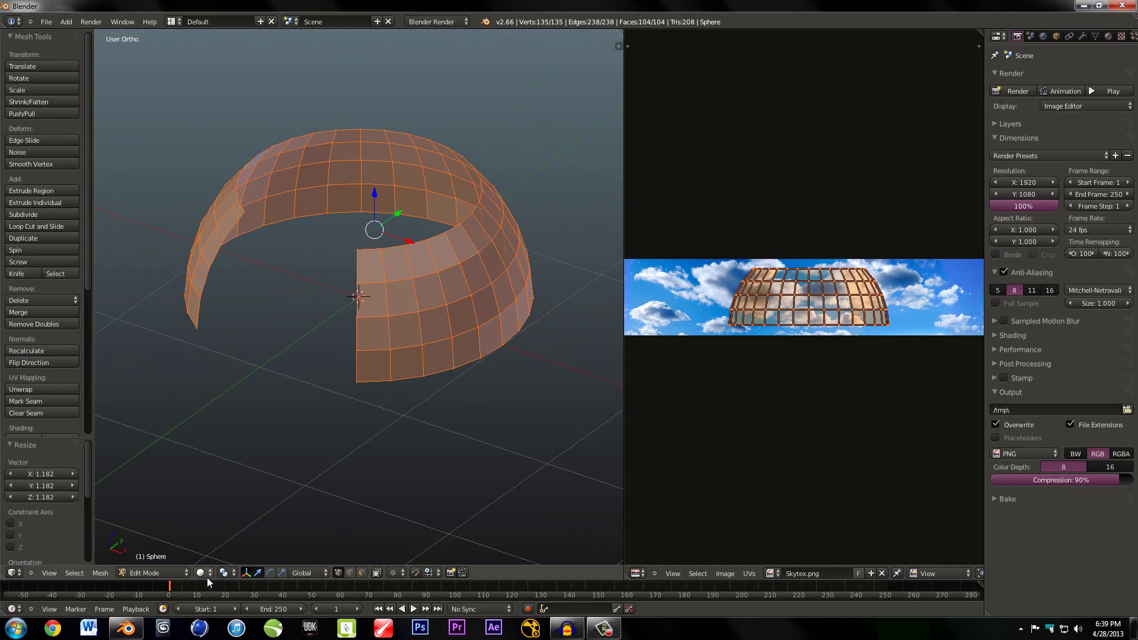
click(203, 573)
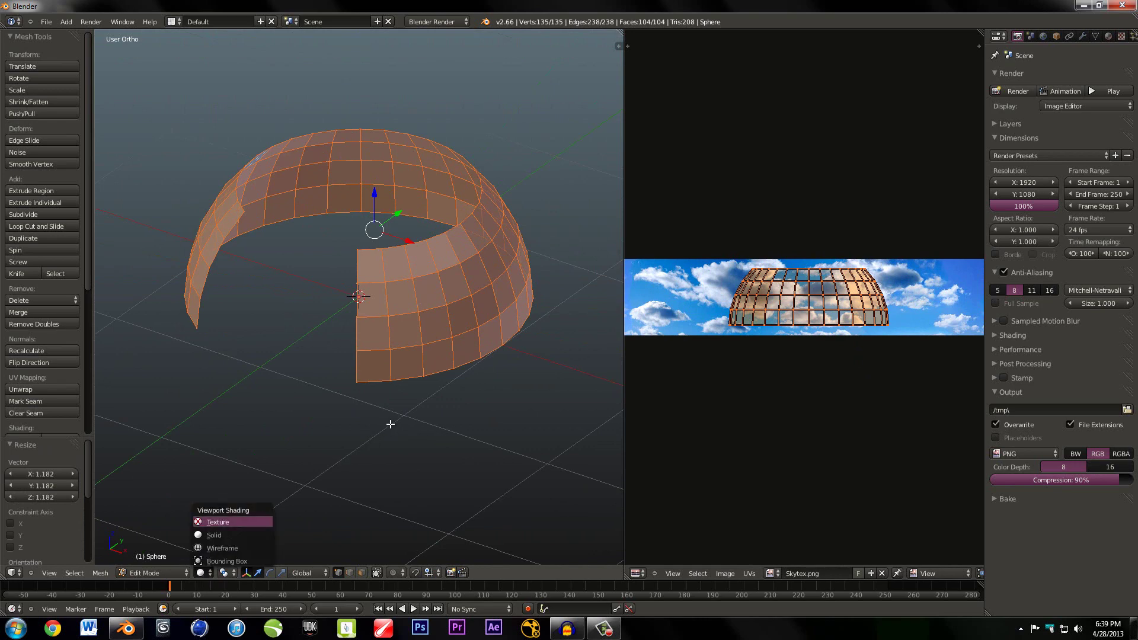
mouse_move(388, 425)
middle_down()
mouse_move(350, 432)
mouse_move(259, 401)
mouse_move(304, 417)
middle_up()
scroll(304, 417, up, 3)
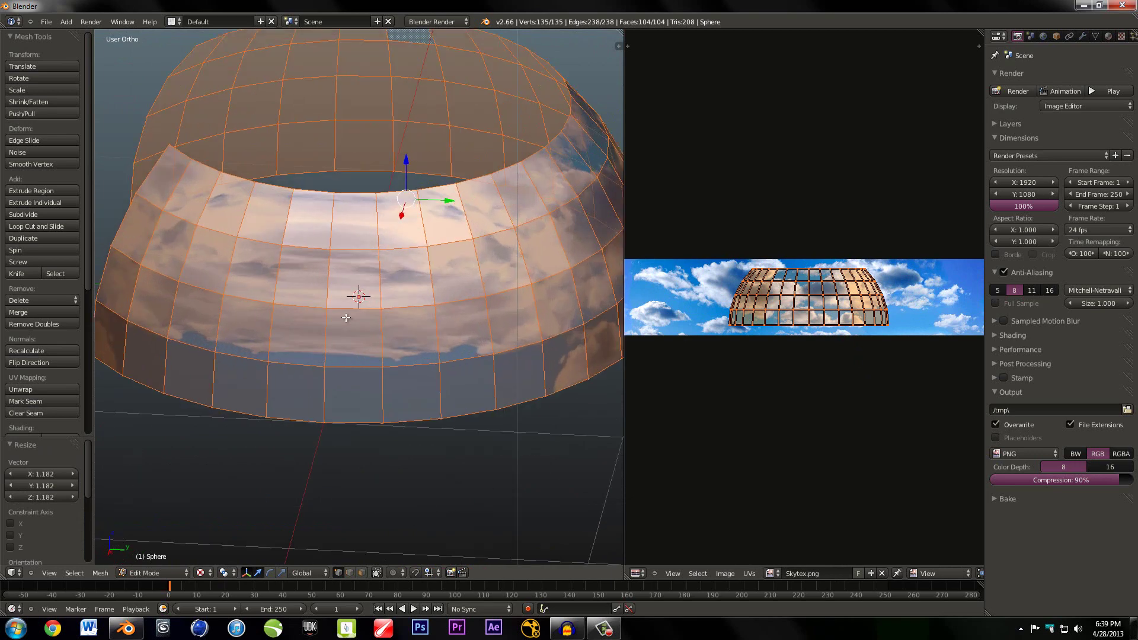
Flip the direction of all the ring's normals so that the sky texture faces inward
middle_drag(268, 332, 586, 259)
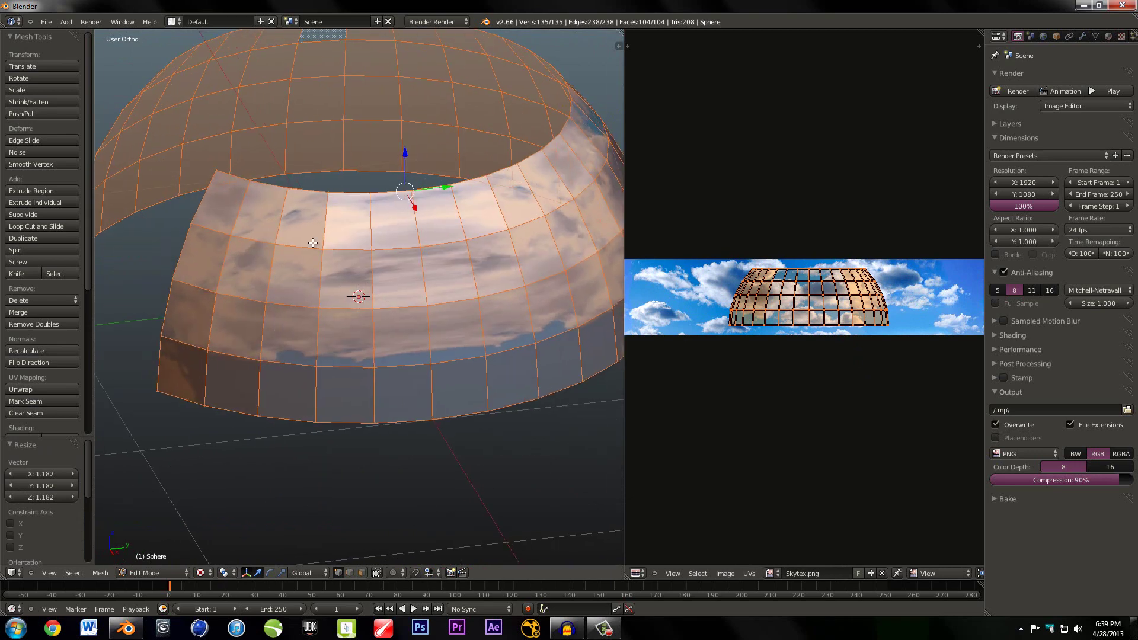
middle_drag(193, 331, 412, 322)
scroll(354, 114, down, 2)
scroll(473, 297, down, 2)
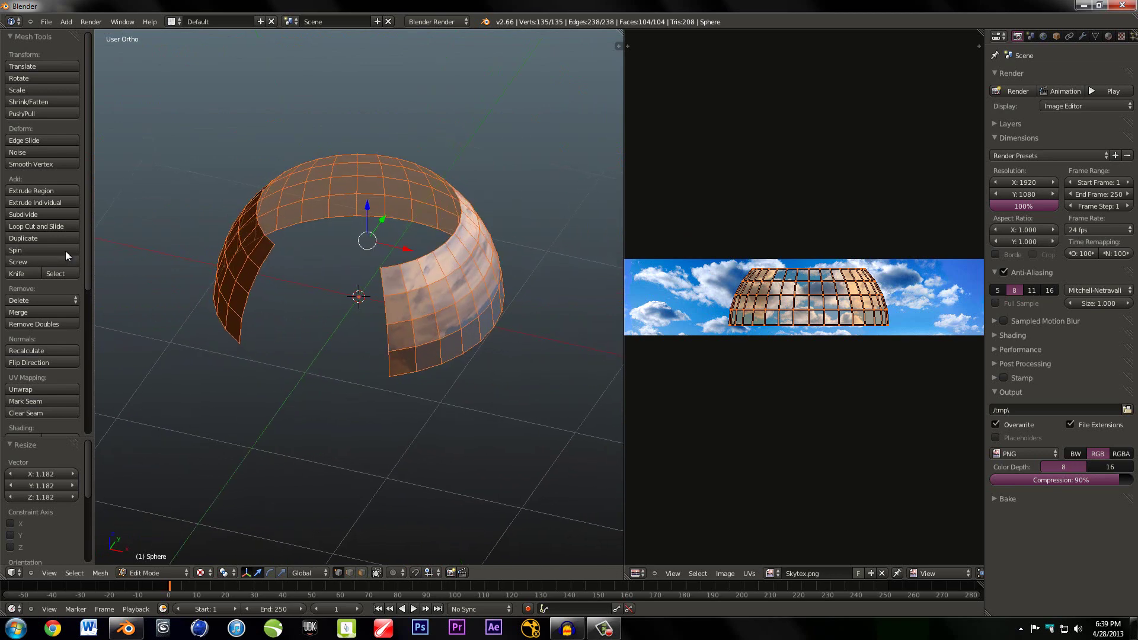
scroll(84, 318, down, 3)
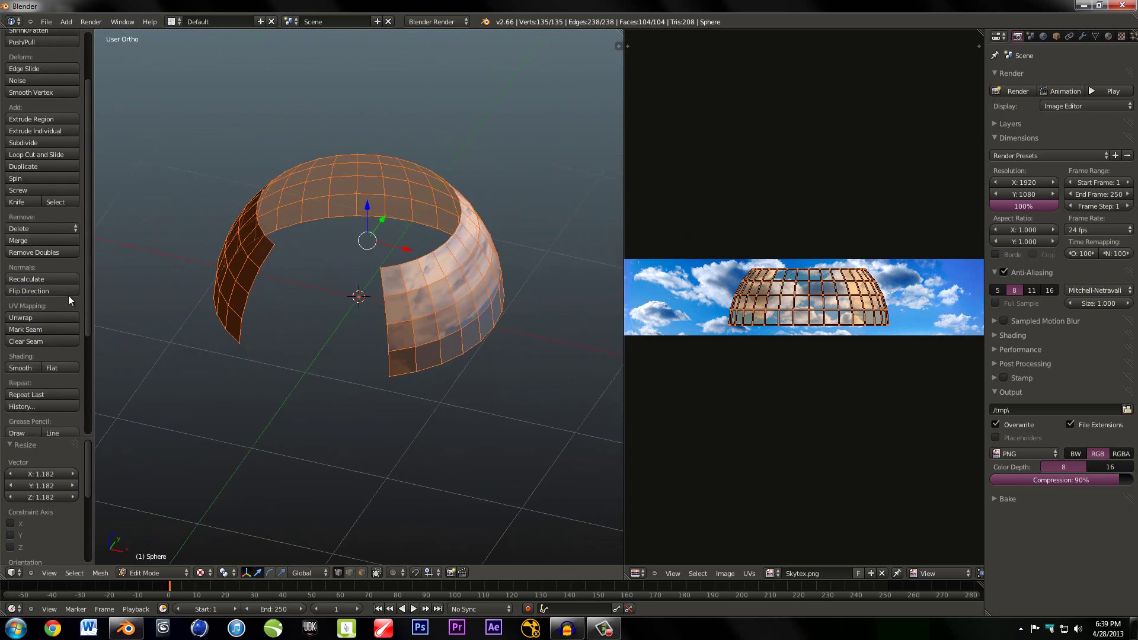
click(27, 289)
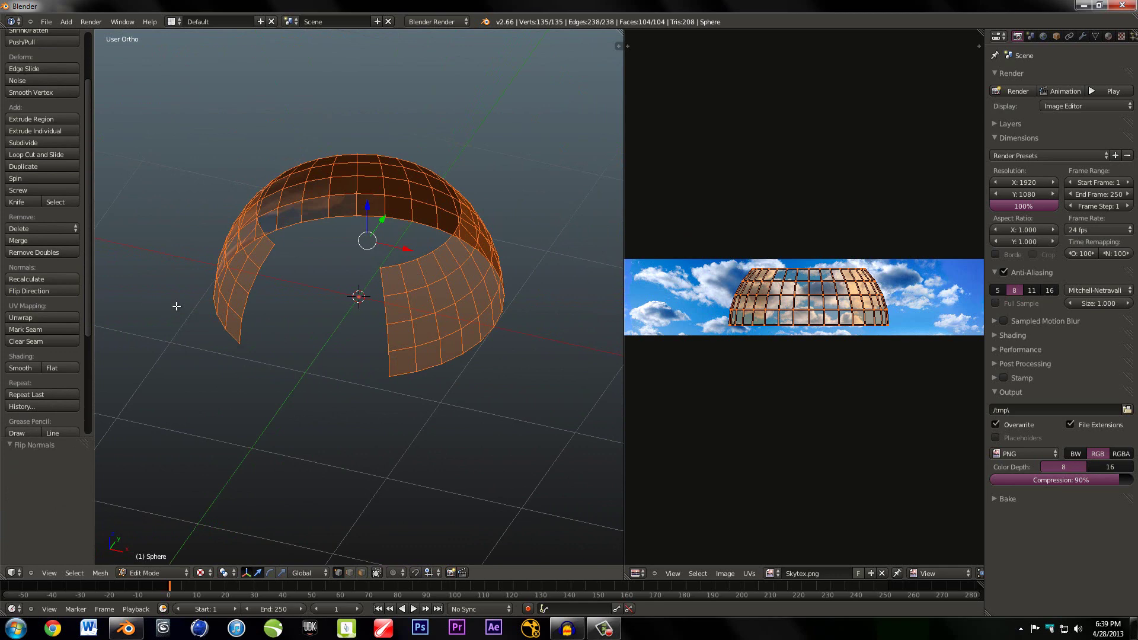
Return to Object Mode and delete the lamp from the scene
middle_drag(388, 320, 411, 293)
scroll(403, 293, down, 6)
key(Tab)
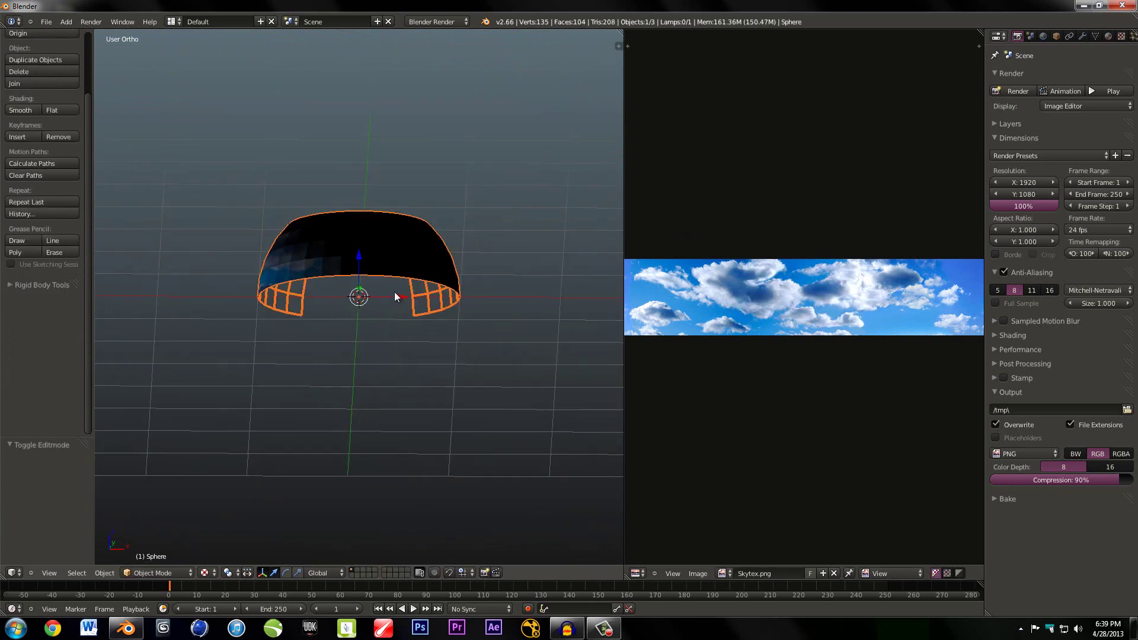
right_click(480, 132)
key(x)
click(474, 141)
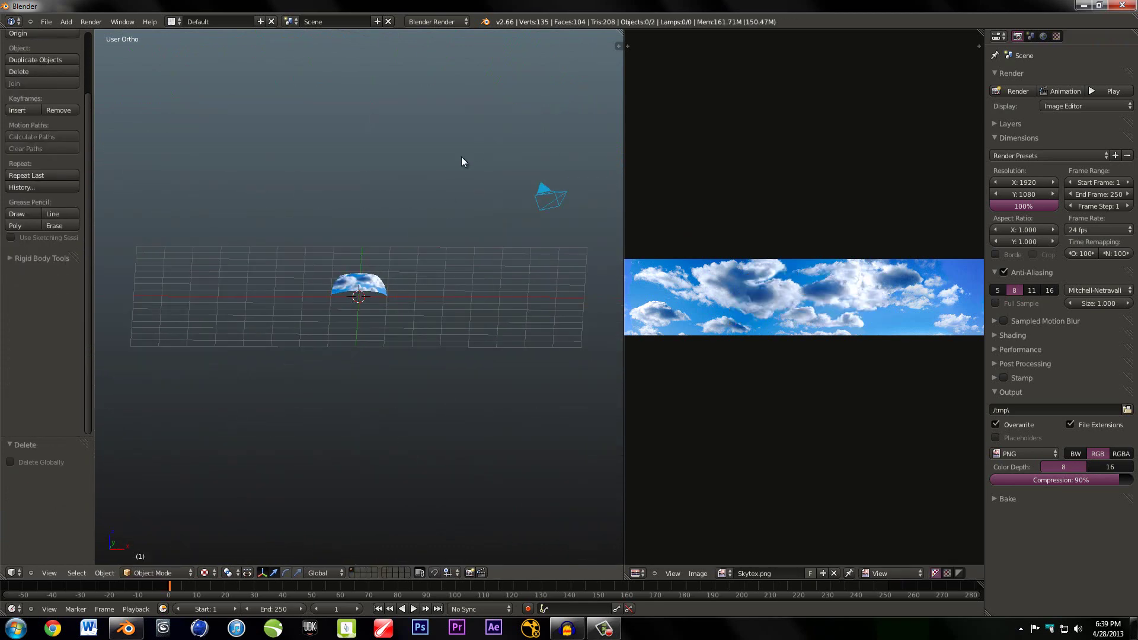
Select the ring and examine the sky texture on its inner surface from several perspective angles
scroll(361, 297, up, 5)
key(KP_5)
middle_drag(347, 314, 319, 212)
right_click(407, 255)
middle_drag(286, 301, 239, 307)
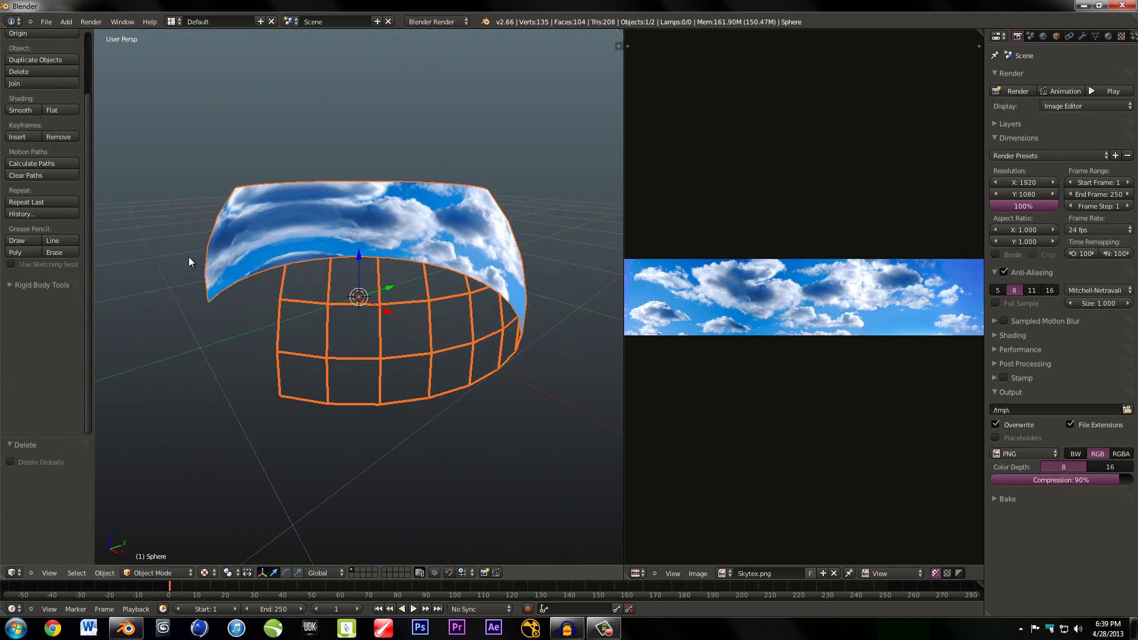
middle_drag(325, 282, 433, 192)
middle_drag(414, 240, 232, 248)
middle_drag(253, 288, 368, 310)
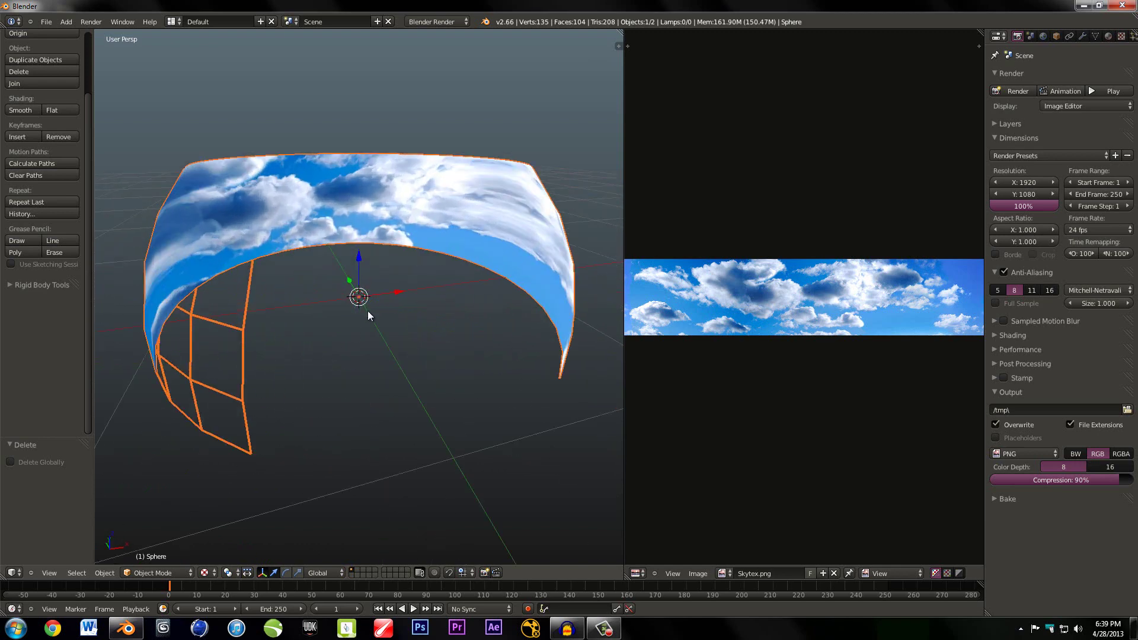
middle_drag(473, 267, 352, 301)
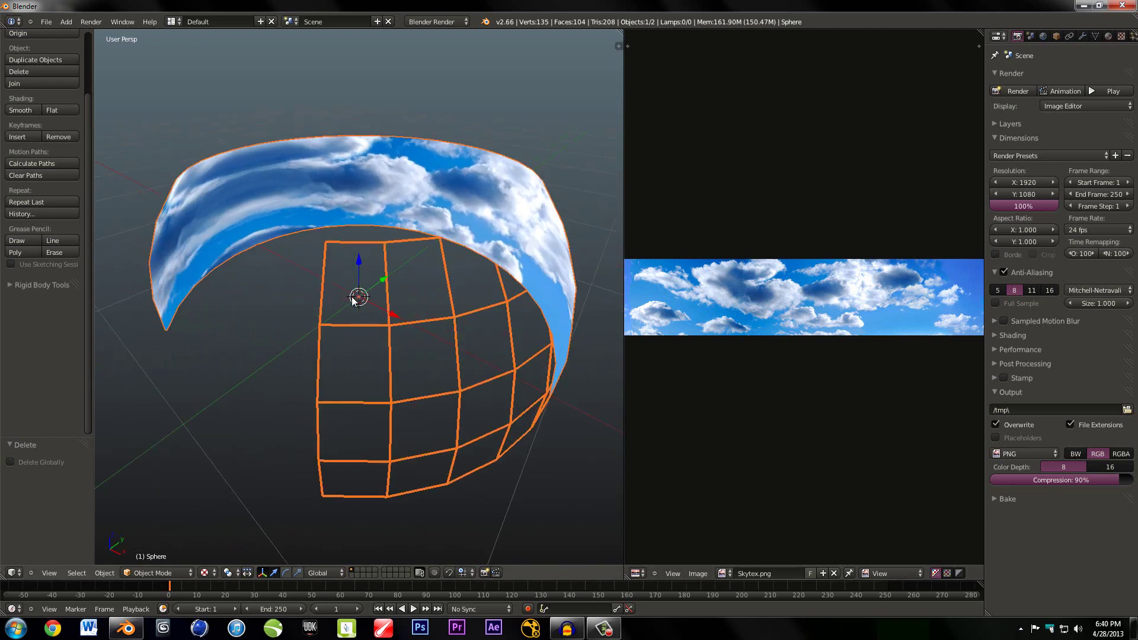
Enter Edit Mode, clear the selection and box-select the rear half of the ring in the top view
key(Tab)
middle_drag(287, 318, 254, 354)
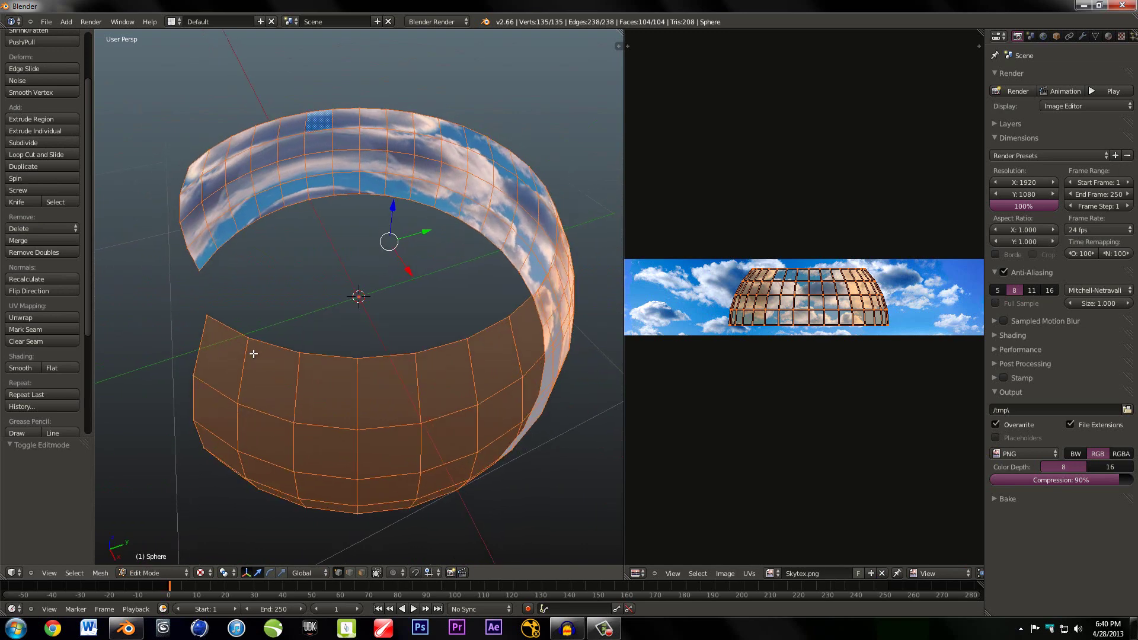
key(KP_7)
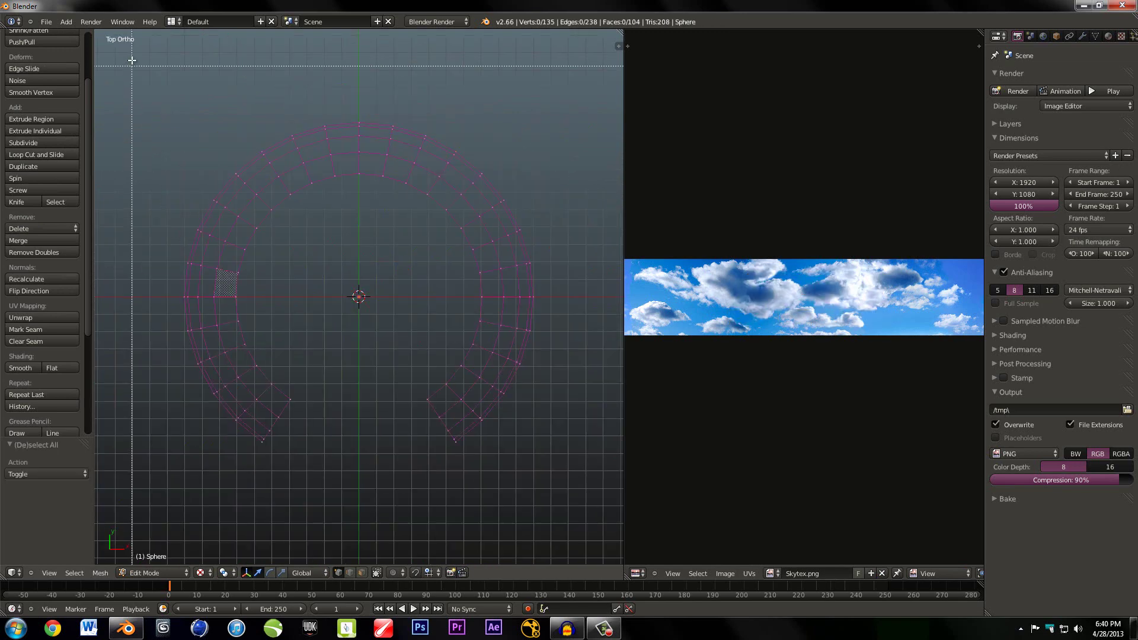
drag(132, 60, 560, 304)
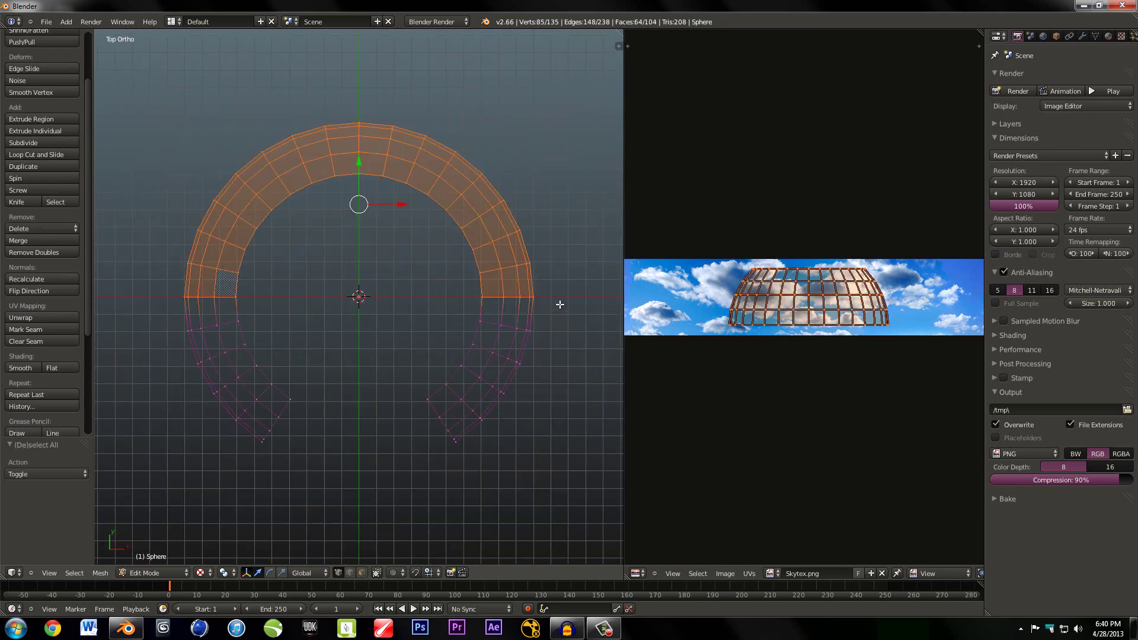
Unwrap the selected rear faces with Project From View in the front view
key(u)
click(560, 304)
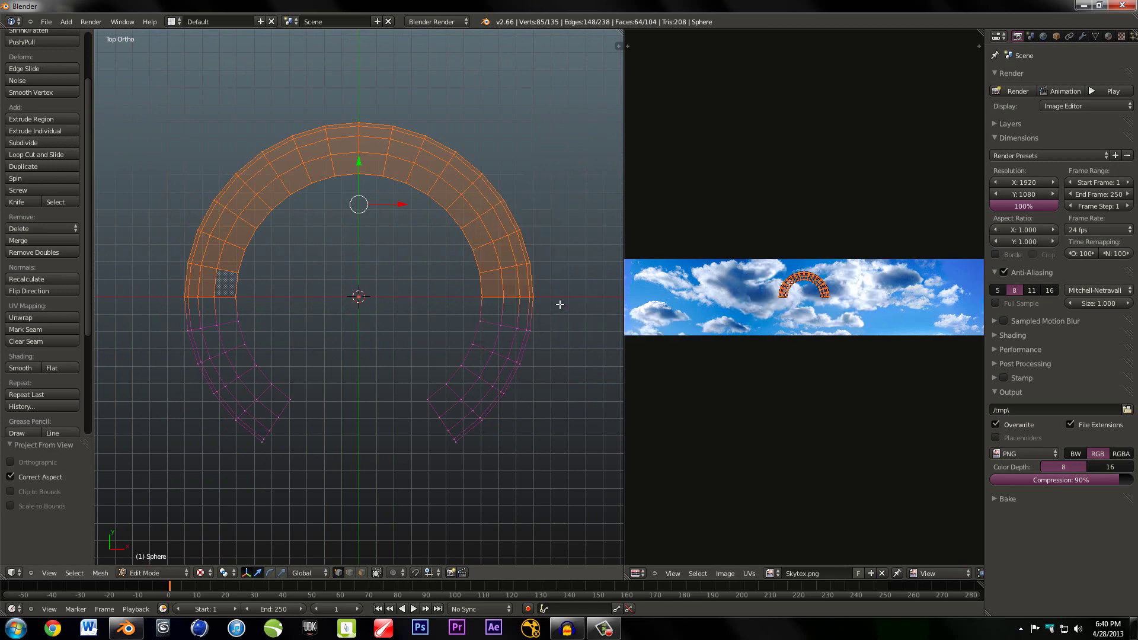
key(KP_1)
key(u)
click(560, 304)
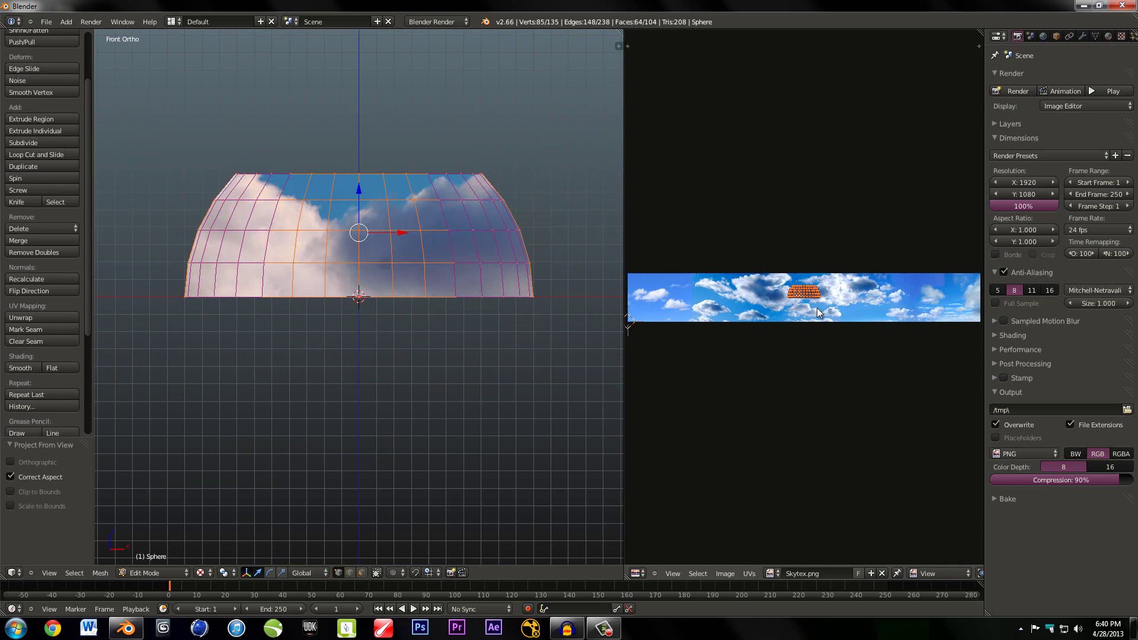
Move the rear faces' UV layout by about X 0.110, Y -0.134 and scale it by about 3.972 to span the panorama's height
key(g)
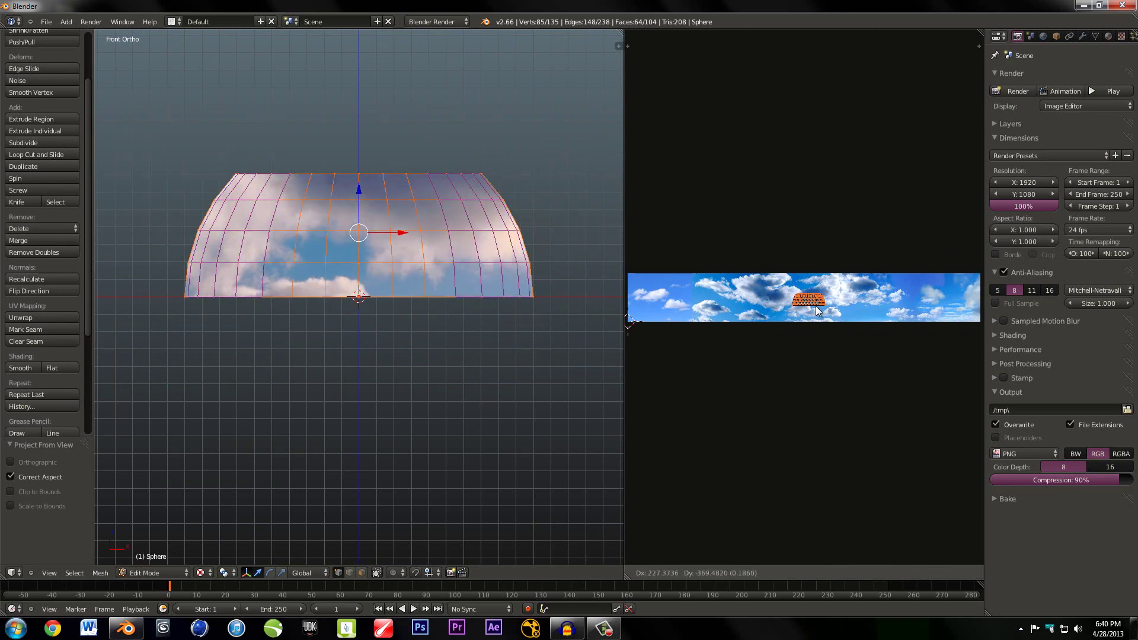
click(817, 311)
key(s)
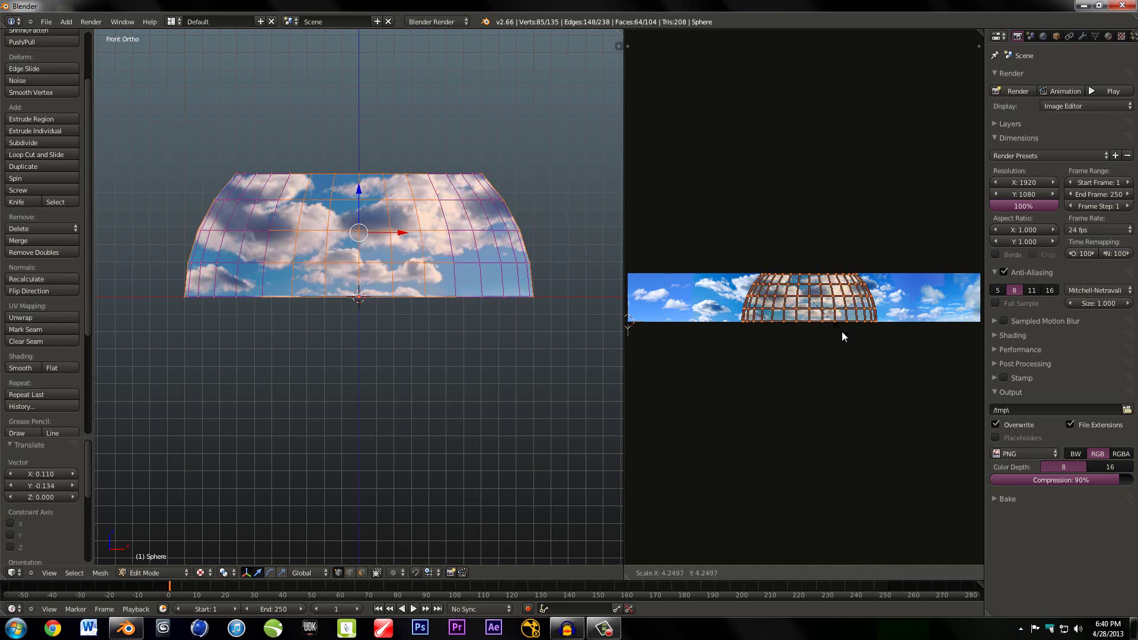
click(838, 328)
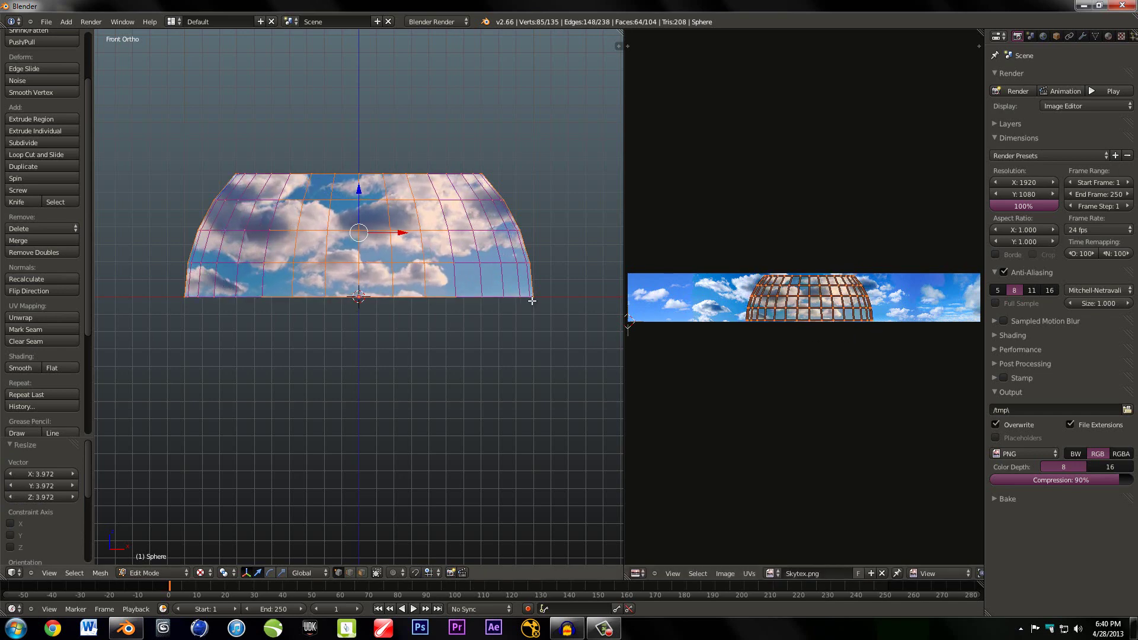
Maximize the UV/Image Editor and examine the rear faces' UV grid over the clouds up close
key(alt+z)
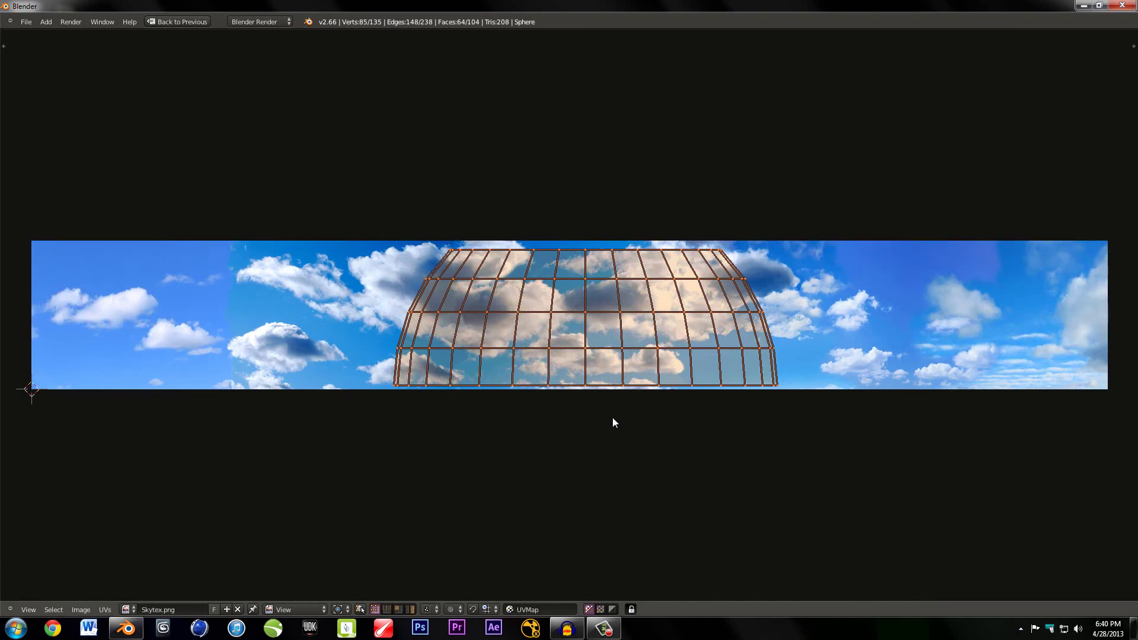
scroll(612, 418, up, 1)
scroll(528, 401, up, 1)
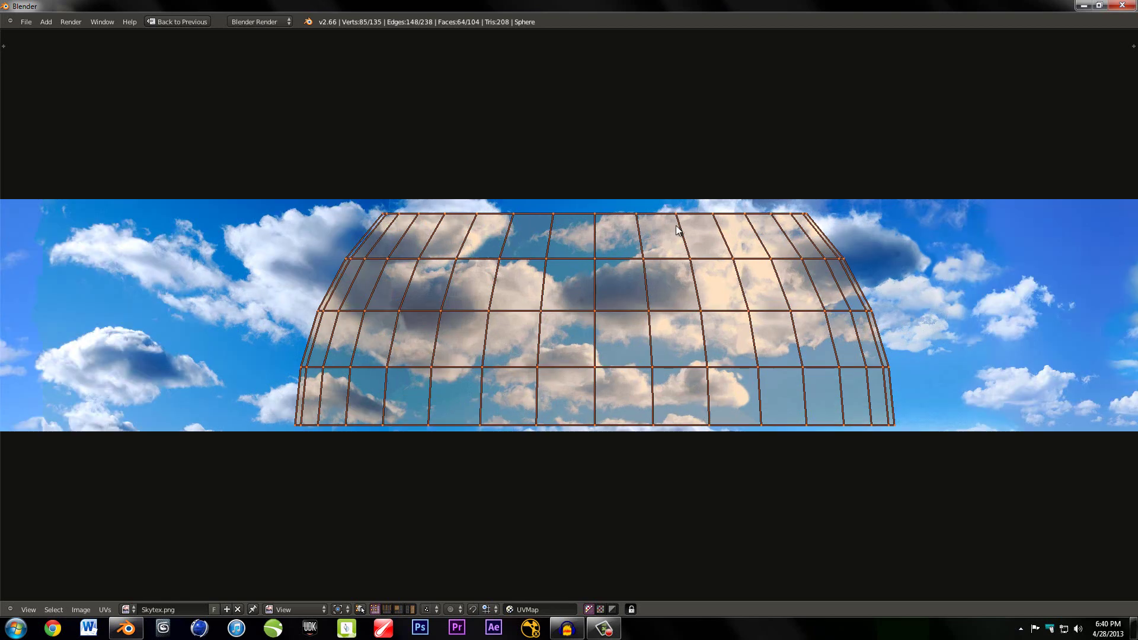
middle_drag(698, 355, 555, 326)
middle_drag(573, 251, 717, 350)
scroll(459, 281, up, 3)
scroll(717, 350, down, 3)
Straighten the first UV column right of the grid's centre line by scaling it to 0 along X, and deselect it
key(a)
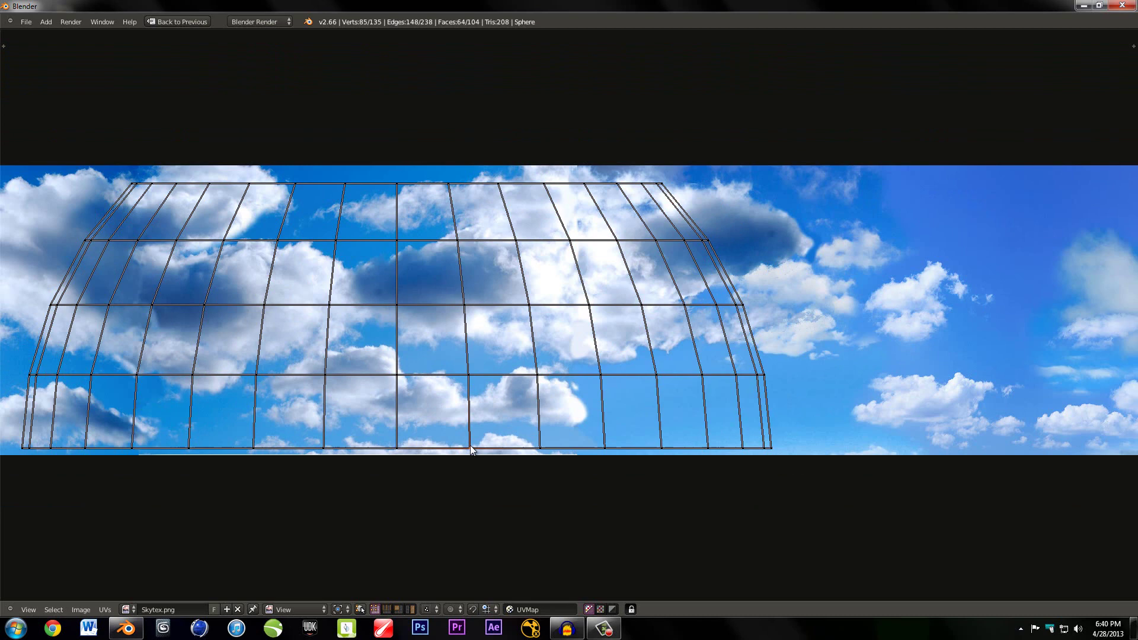
right_click(473, 382)
key(s)
key(x)
key(0)
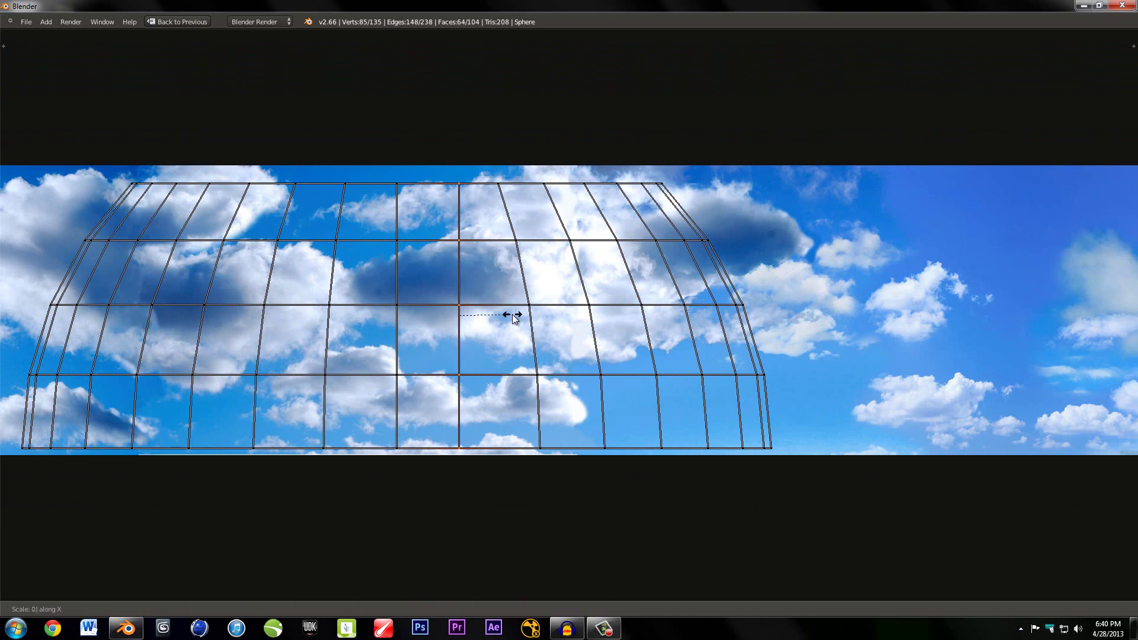
key(Return)
key(a)
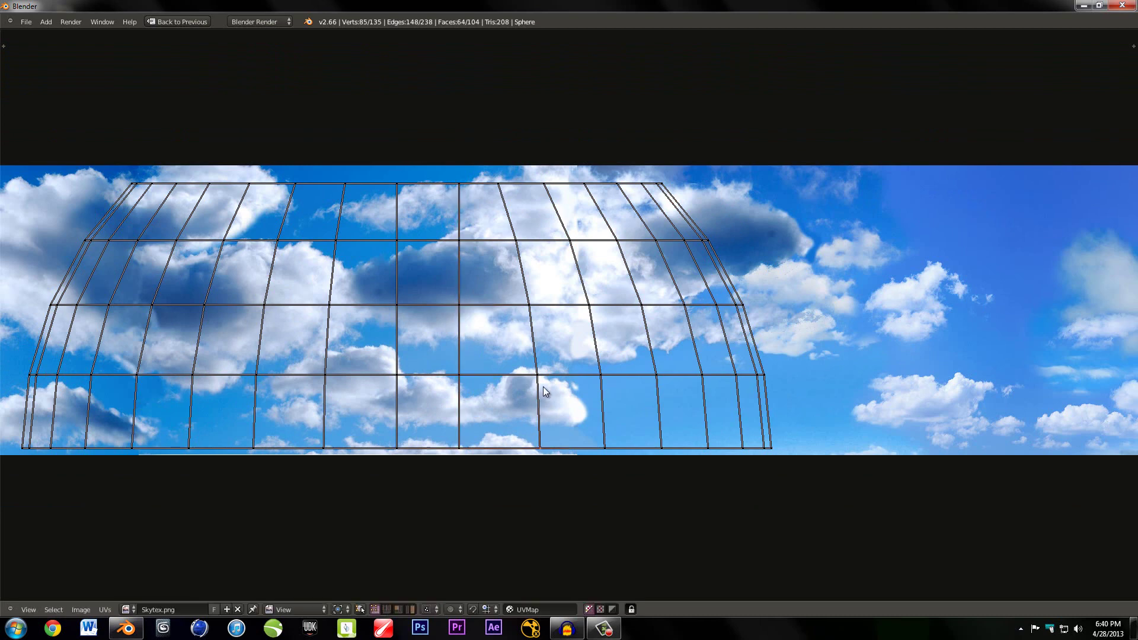
Straighten the second and third UV columns right of the grid's centre line by scaling each to 0 along X
key(s)
key(x)
key(0)
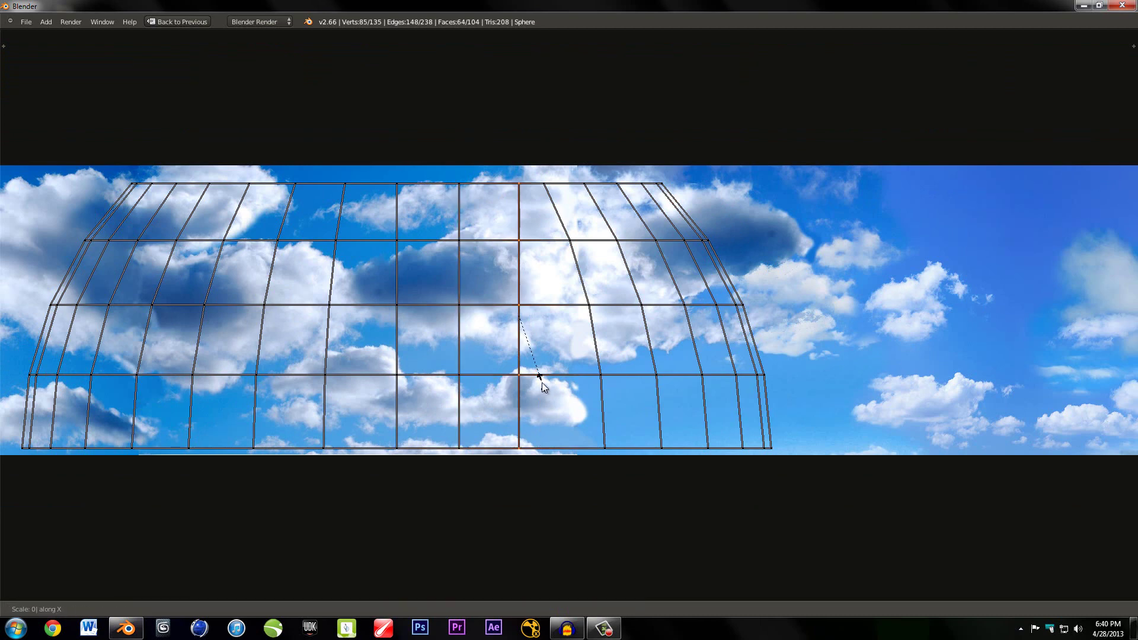
key(Return)
alt+right_click(603, 392)
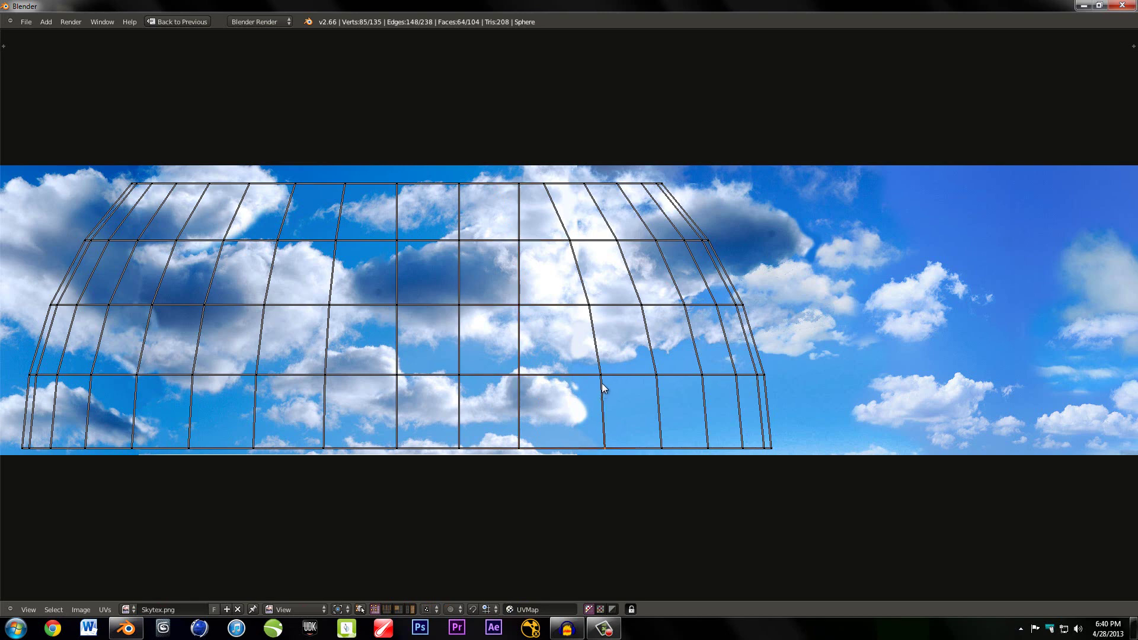
key(s)
key(x)
key(0)
key(Return)
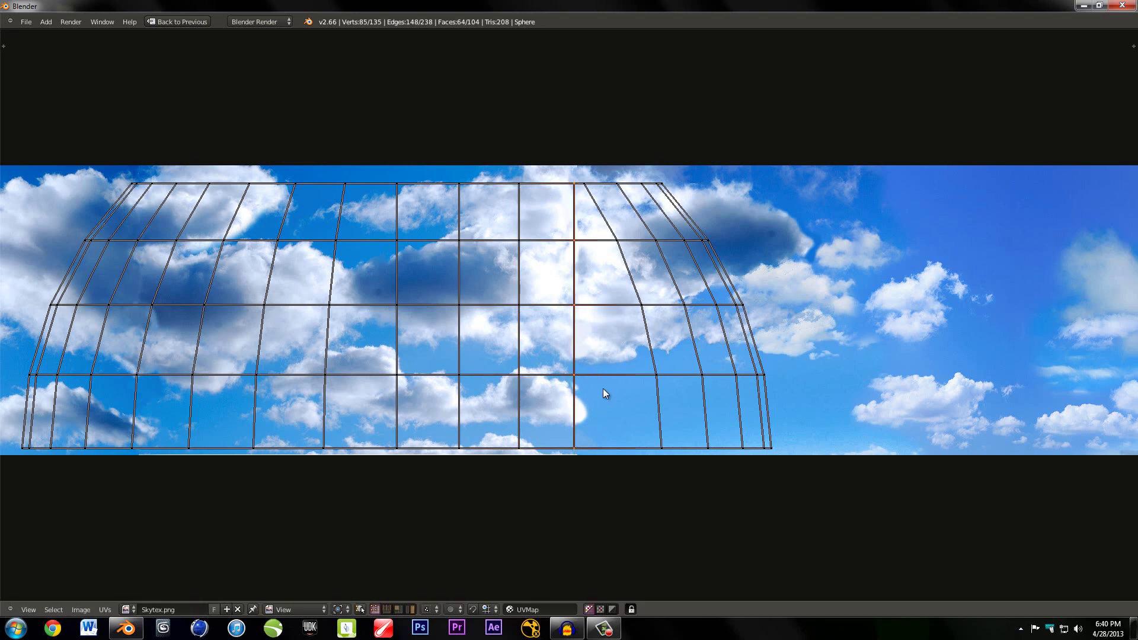
Straighten the fourth and fifth UV columns right of the centre line by scaling each to 0 along X
alt+right_click(661, 422)
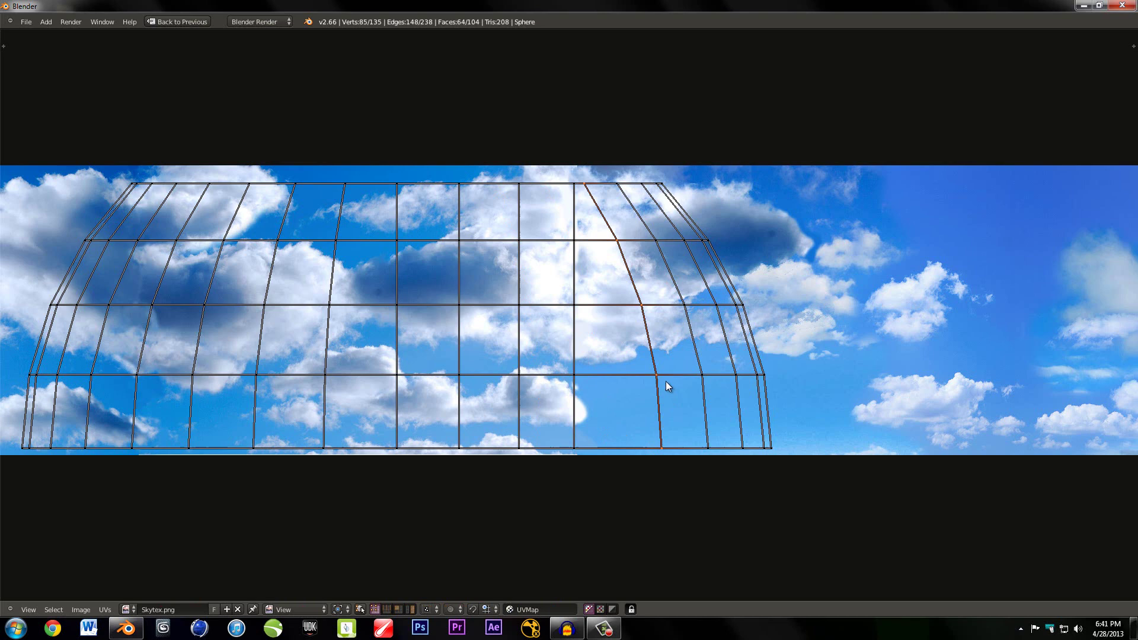
key(s)
key(x)
key(0)
key(Return)
alt+right_click(707, 382)
key(s)
key(x)
key(minus)
key(0)
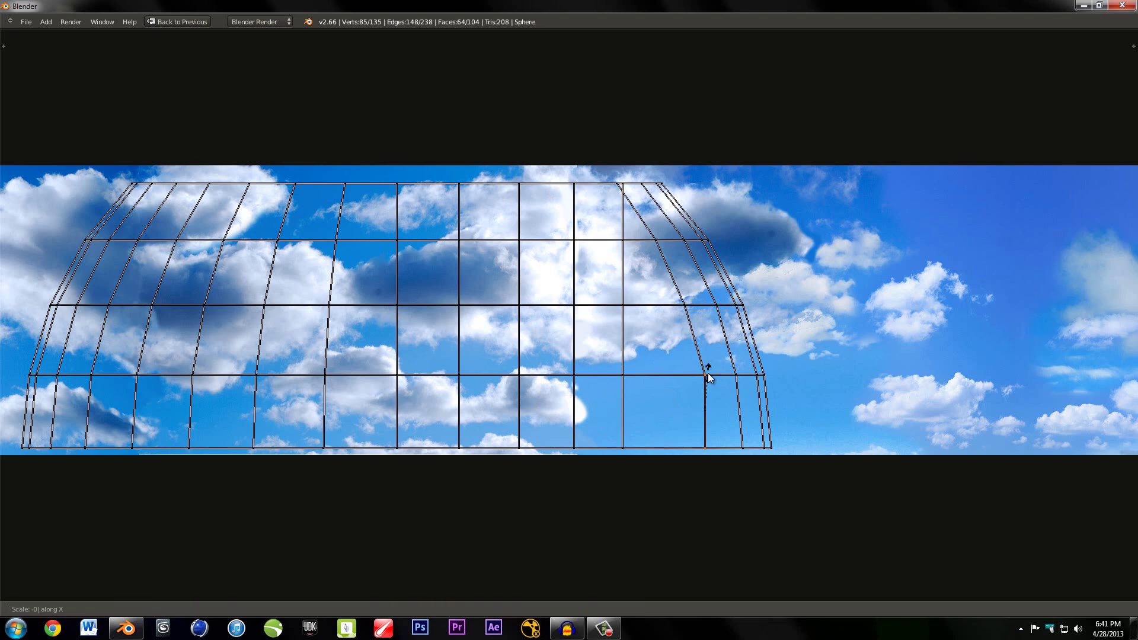
key(Return)
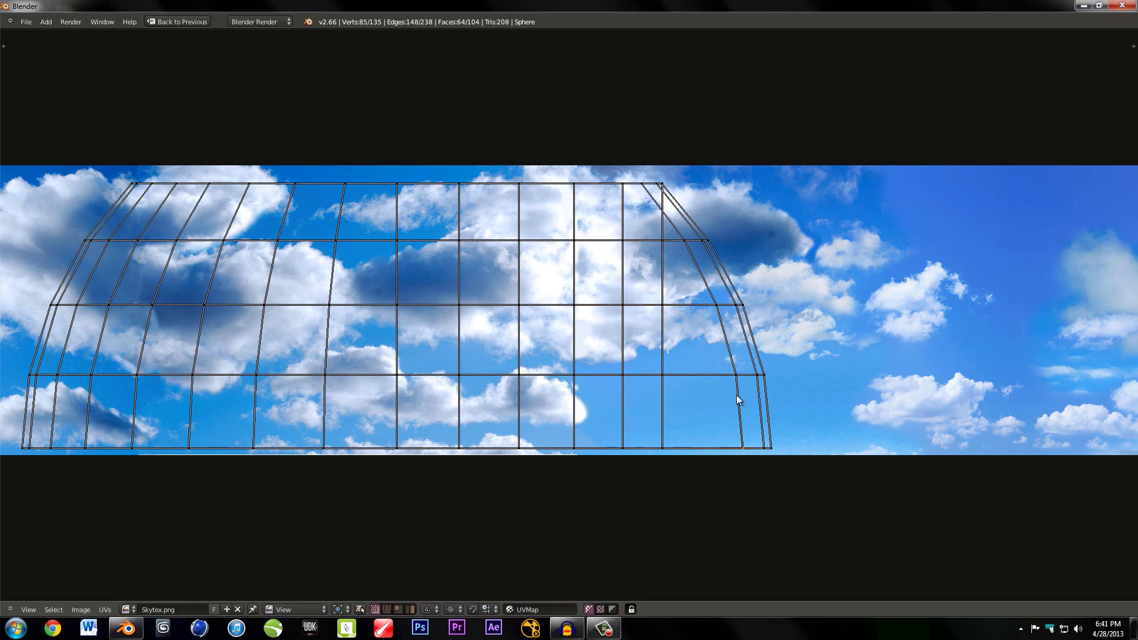
Straighten the three outermost UV columns on the grid's right side by scaling each to 0 along X
key(s)
key(x)
key(0)
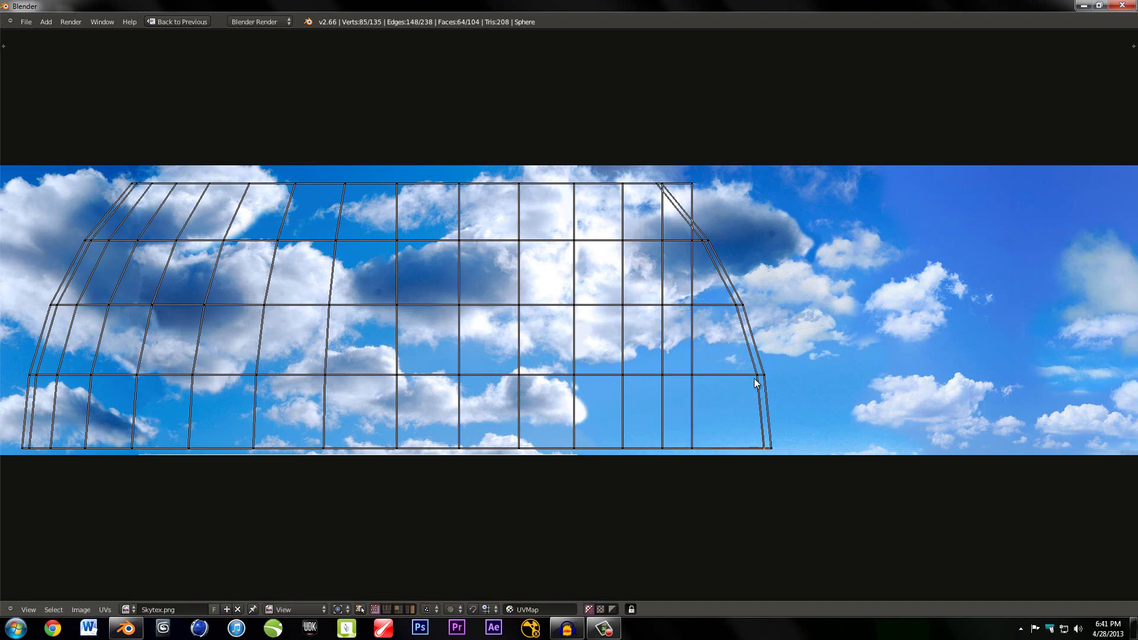
key(Return)
alt+right_click(761, 448)
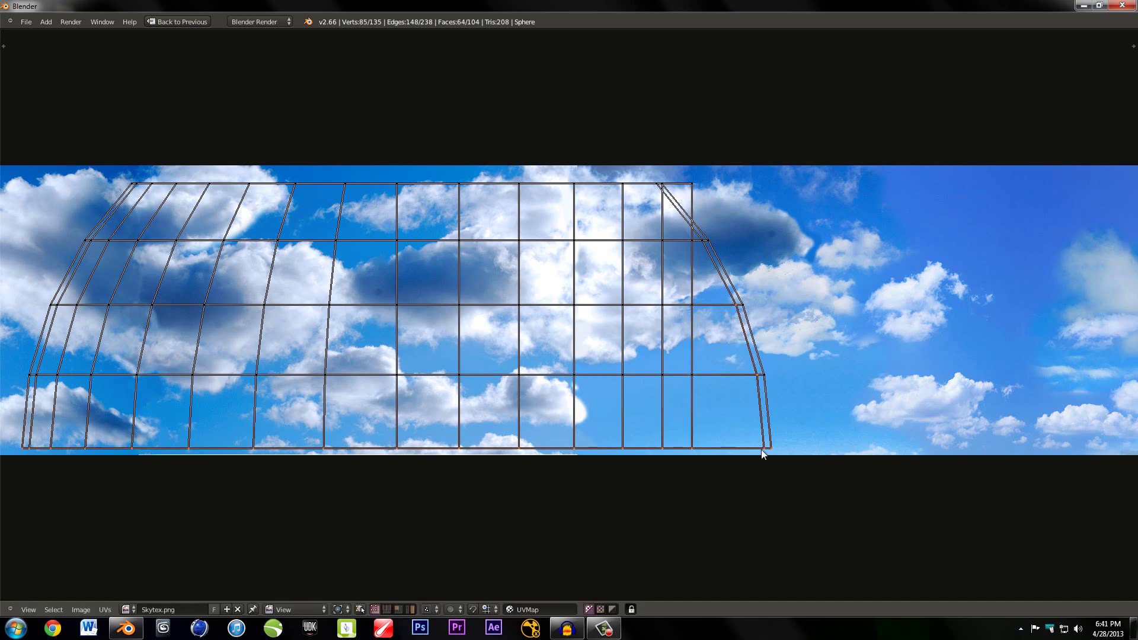
key(a)
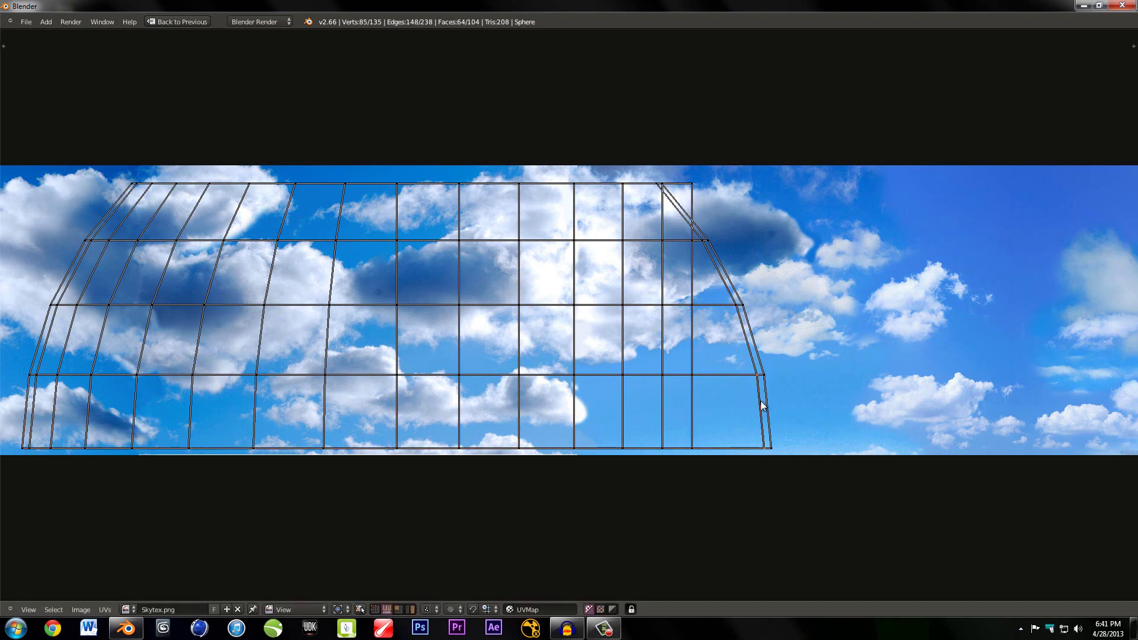
alt+right_click(766, 414)
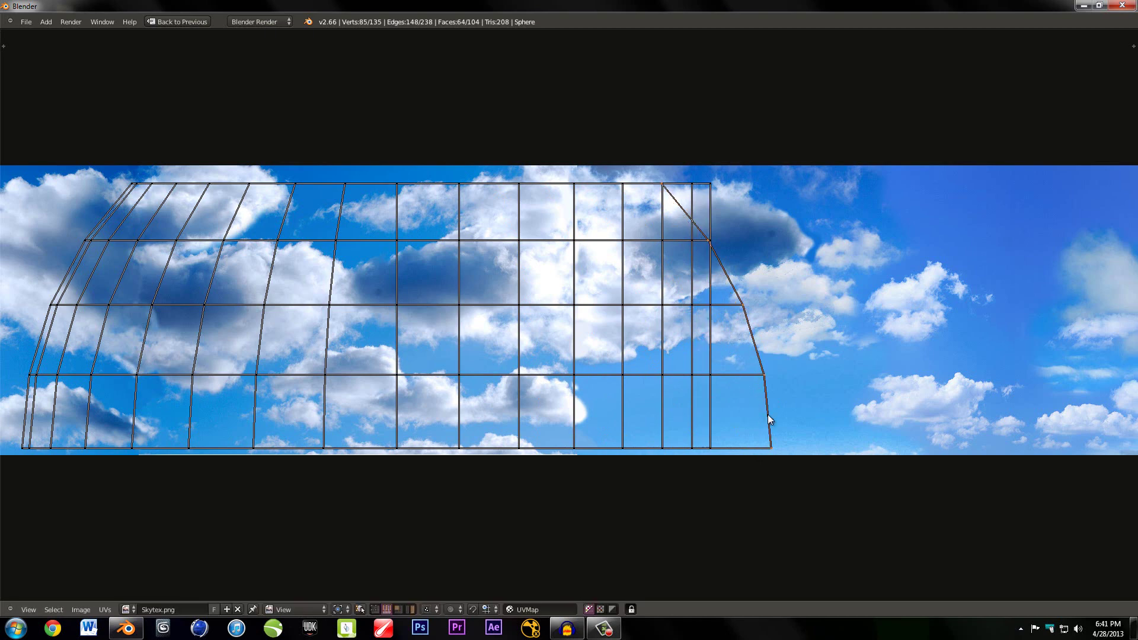
key(s)
key(x)
key(0)
key(Return)
Straighten the first and second UV columns left of the centre line by scaling each to 0 along X
middle_drag(406, 451, 610, 465)
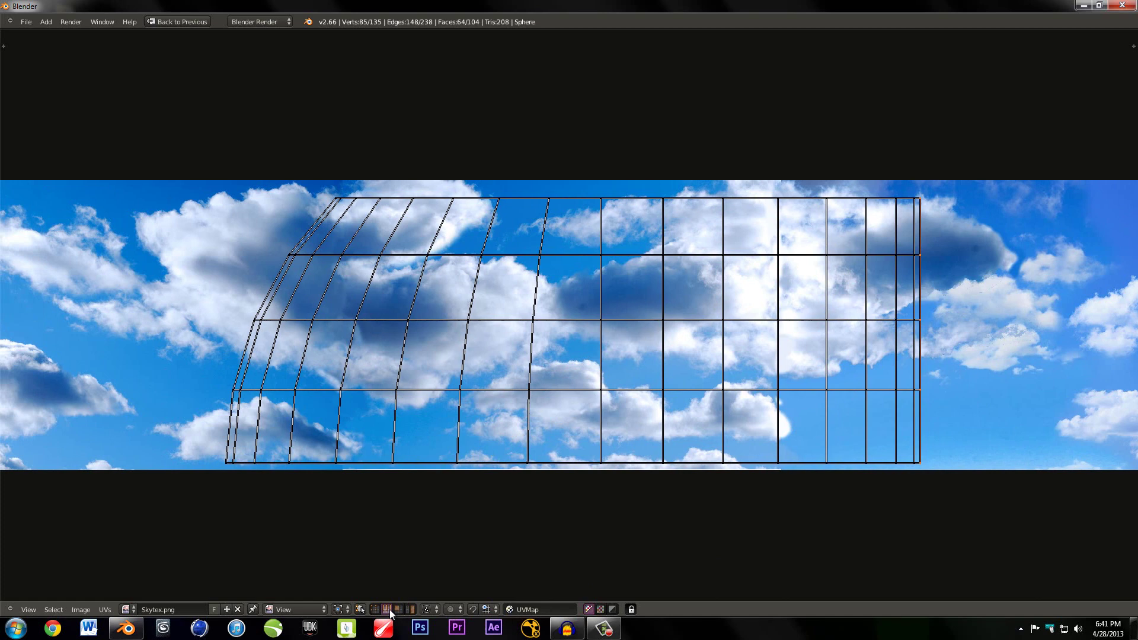
key(g)
middle_drag(321, 404, 362, 410)
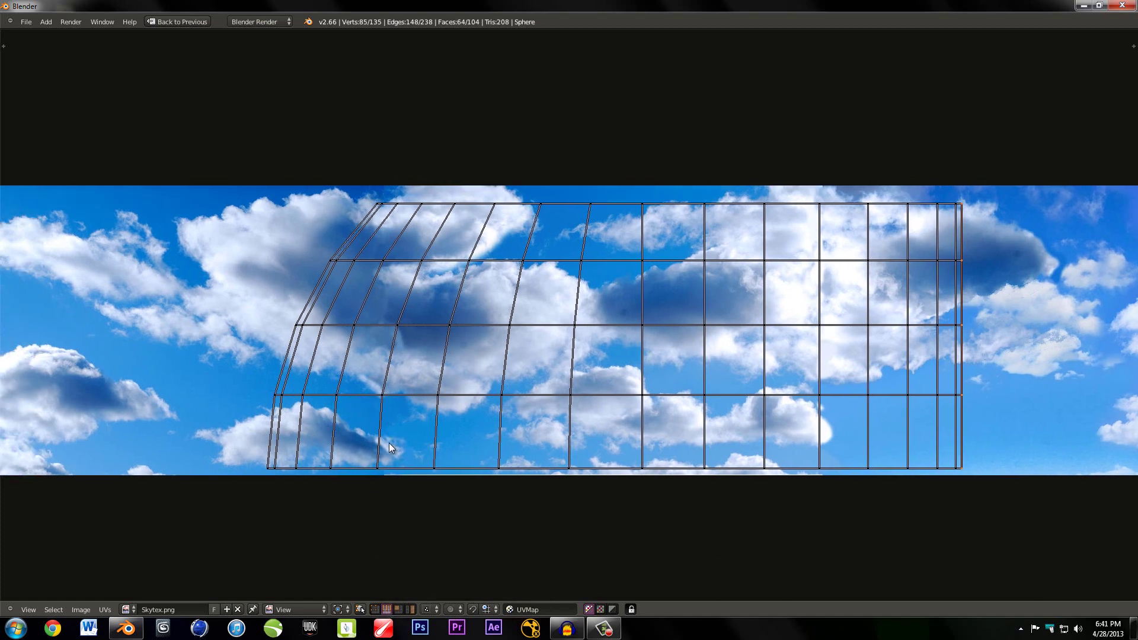
alt+right_click(568, 426)
key(s)
key(x)
key(0)
key(Return)
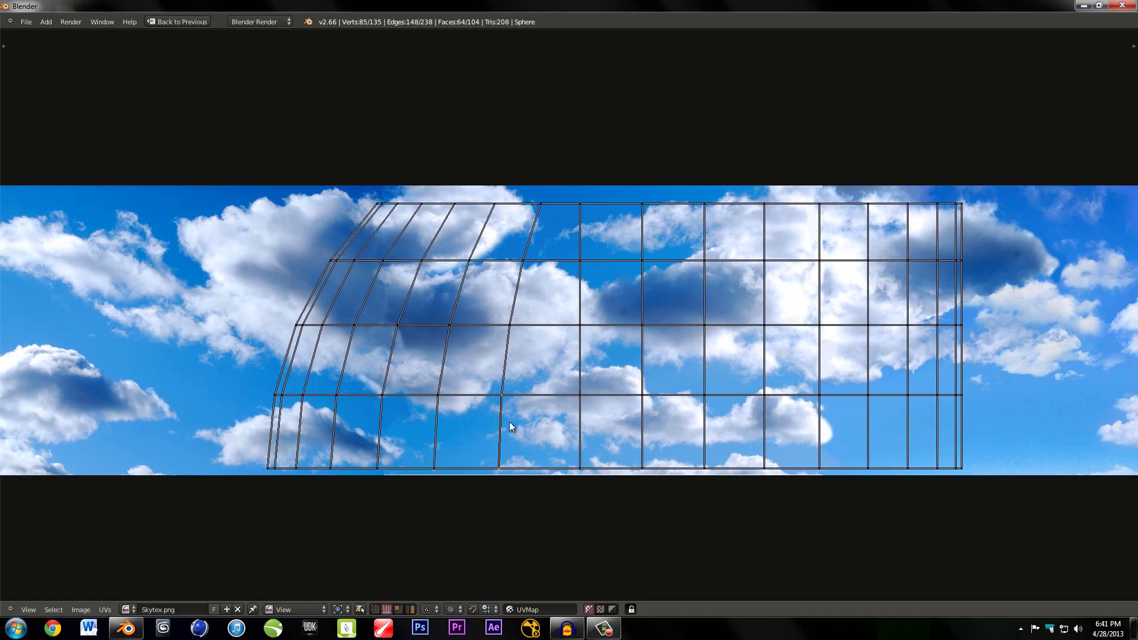
alt+right_click(504, 421)
key(s)
key(x)
key(0)
key(Return)
Straighten the third and fourth UV columns left of the centre line by scaling each to 0 along X
alt+right_click(440, 424)
key(s)
key(x)
key(0)
key(Return)
alt+right_click(386, 428)
Straighten the fifth and sixth UV columns left of the centre line by scaling each to 0 along X
key(s)
key(x)
key(0)
key(Return)
alt+right_click(337, 426)
key(s)
key(x)
key(0)
key(Return)
alt+right_click(300, 424)
Straighten the two outermost UV columns on the grid's left side by scaling each to 0 along X
key(s)
key(x)
key(0)
key(Return)
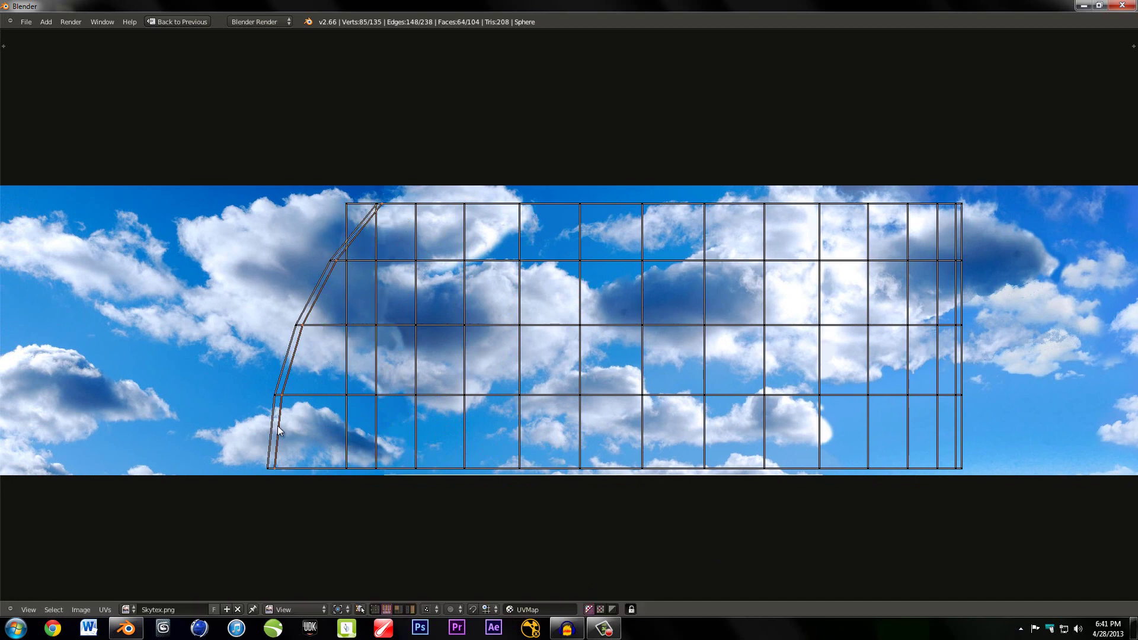
alt+right_click(278, 426)
key(s)
key(x)
key(0)
key(Return)
alt+right_click(271, 428)
Move the whole UV grid by about X -4.8, Y 52.5 and scale it up to span the panorama's height
middle_drag(629, 347, 547, 315)
key(a)
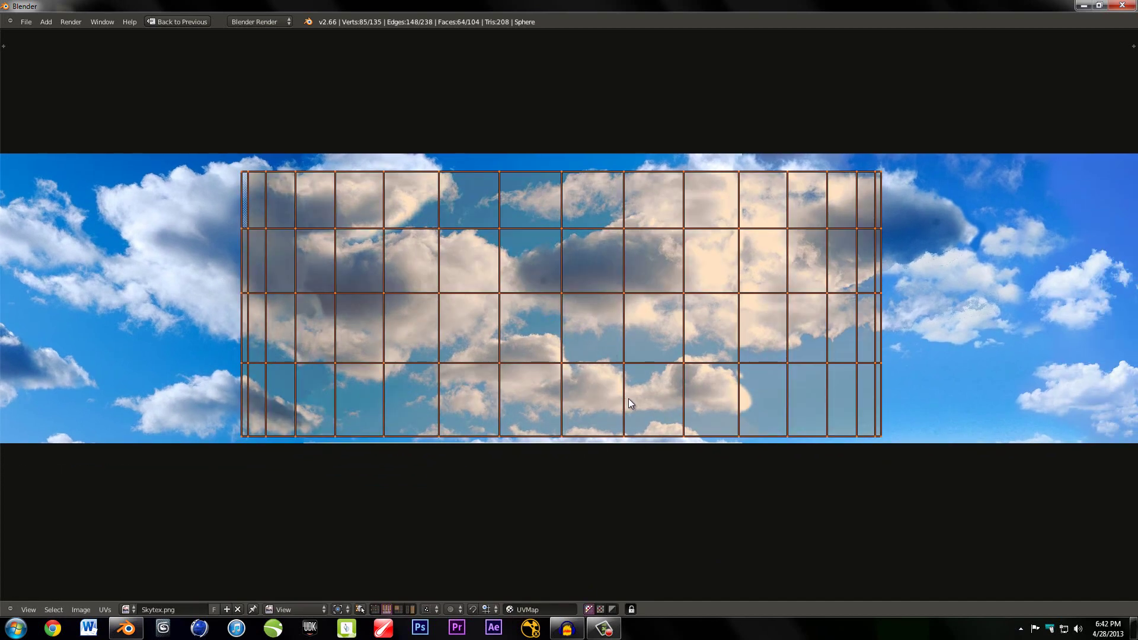
key(g)
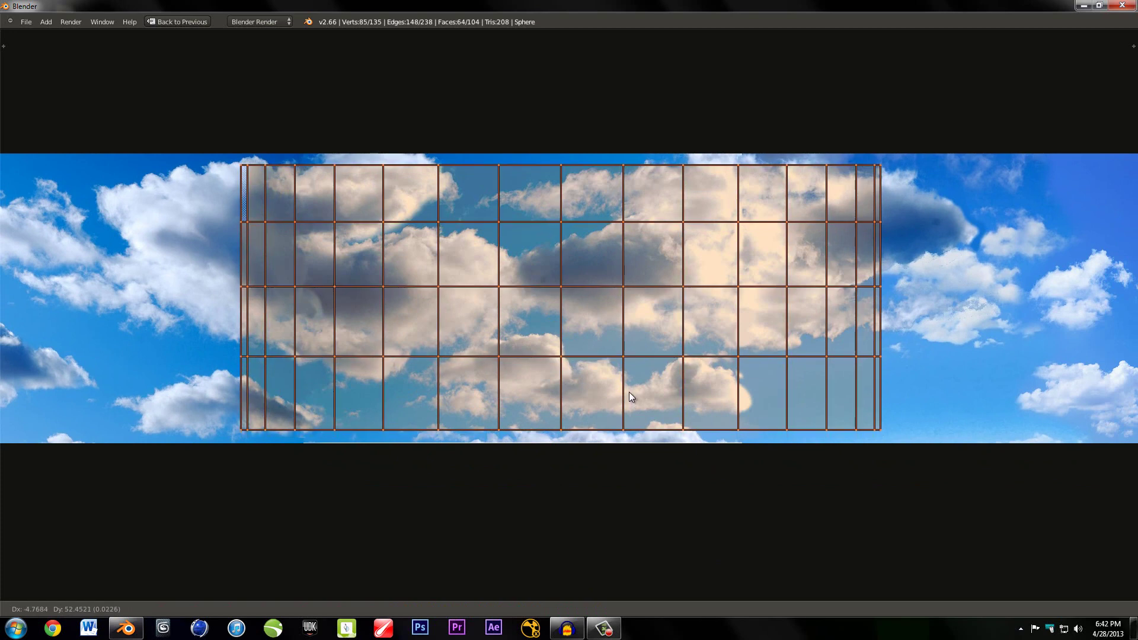
click(630, 392)
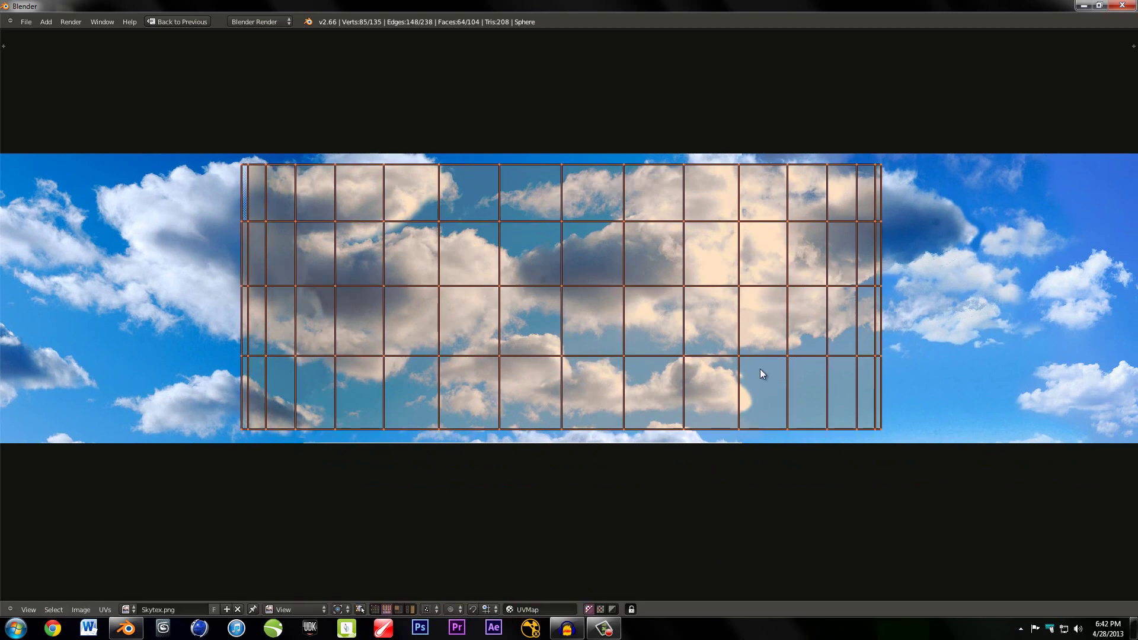
key(s)
click(774, 382)
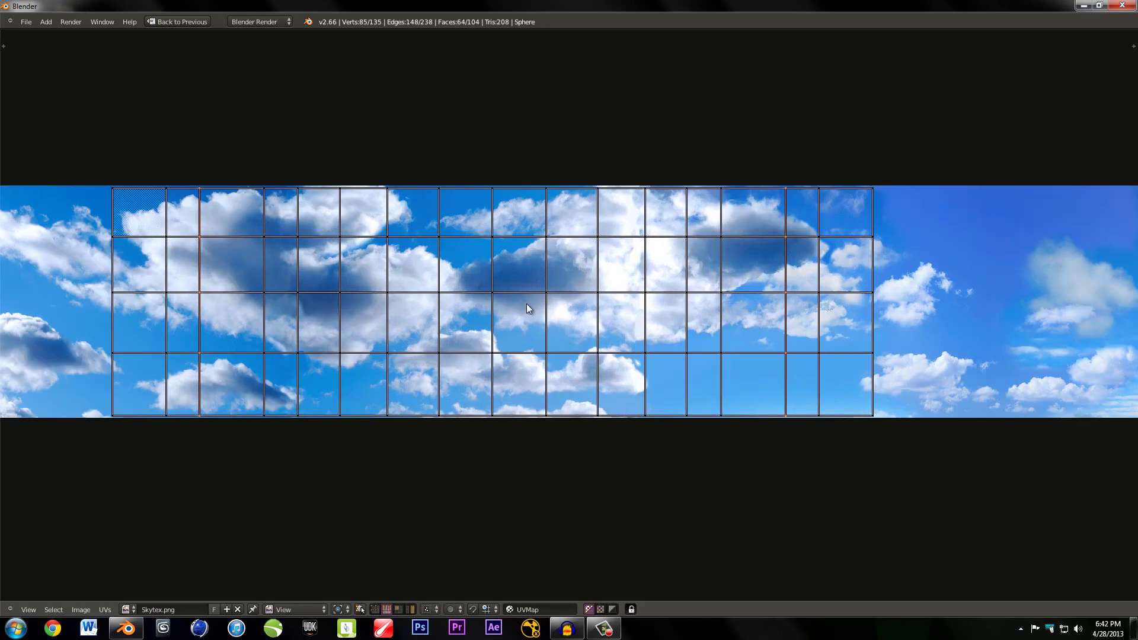
Spread the third and fourth pairs of UV columns from the centre outward along X, scaling the fourth pair by about 1.094
key(b)
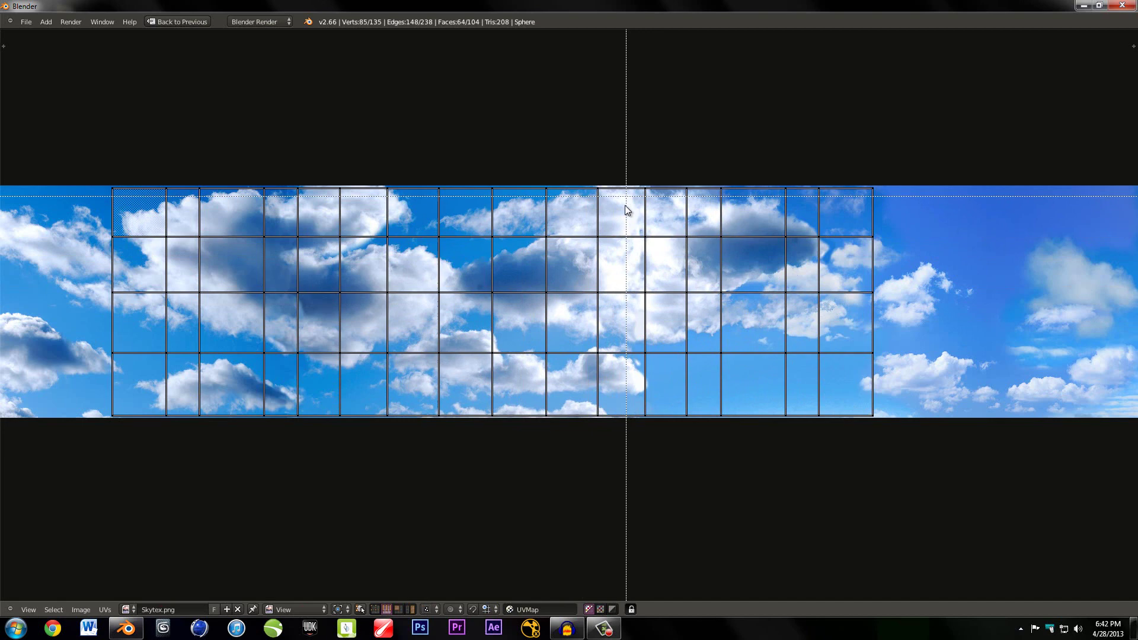
drag(636, 169, 653, 429)
key(b)
drag(325, 152, 350, 464)
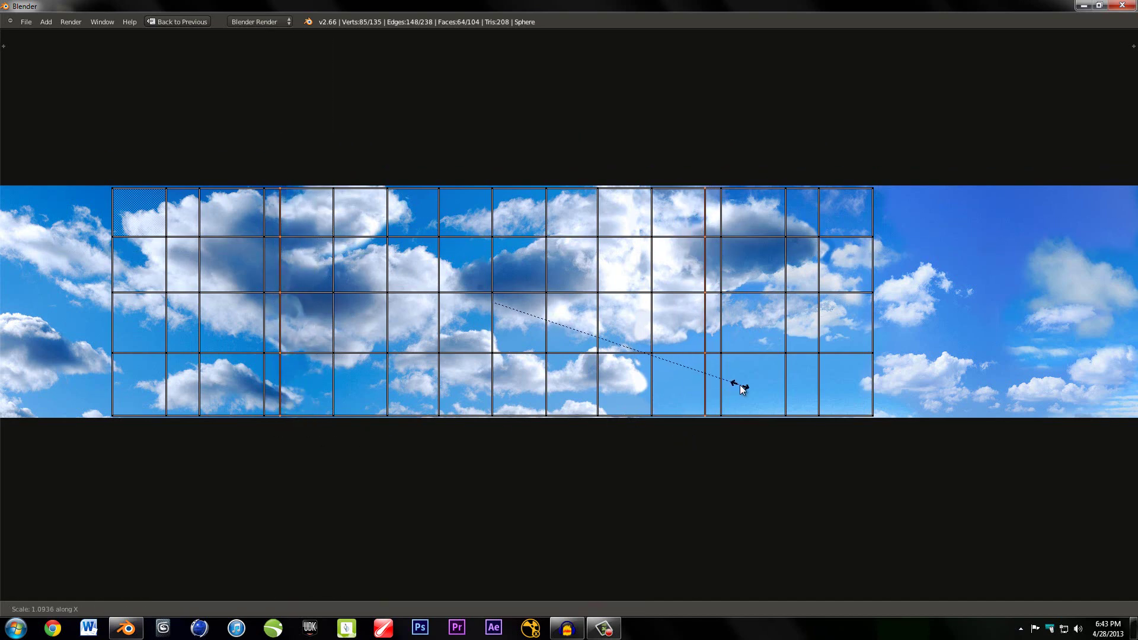
click(738, 386)
key(a)
Select the fifth pair of UV columns from the centre and scale it outward along X to even out the spacing
key(b)
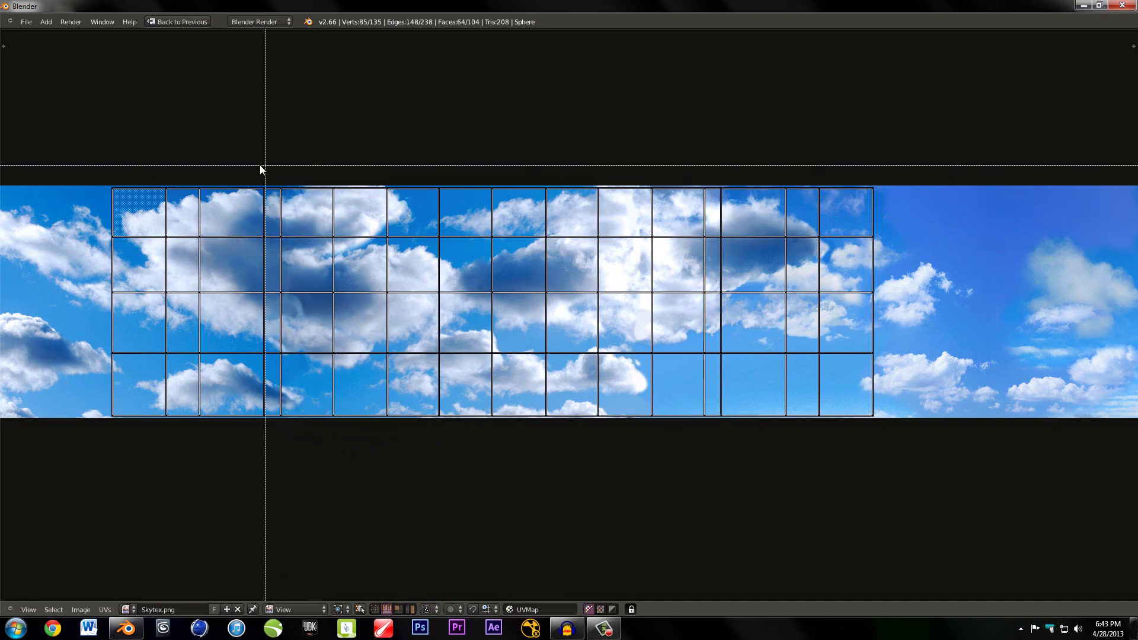
drag(259, 165, 272, 436)
key(b)
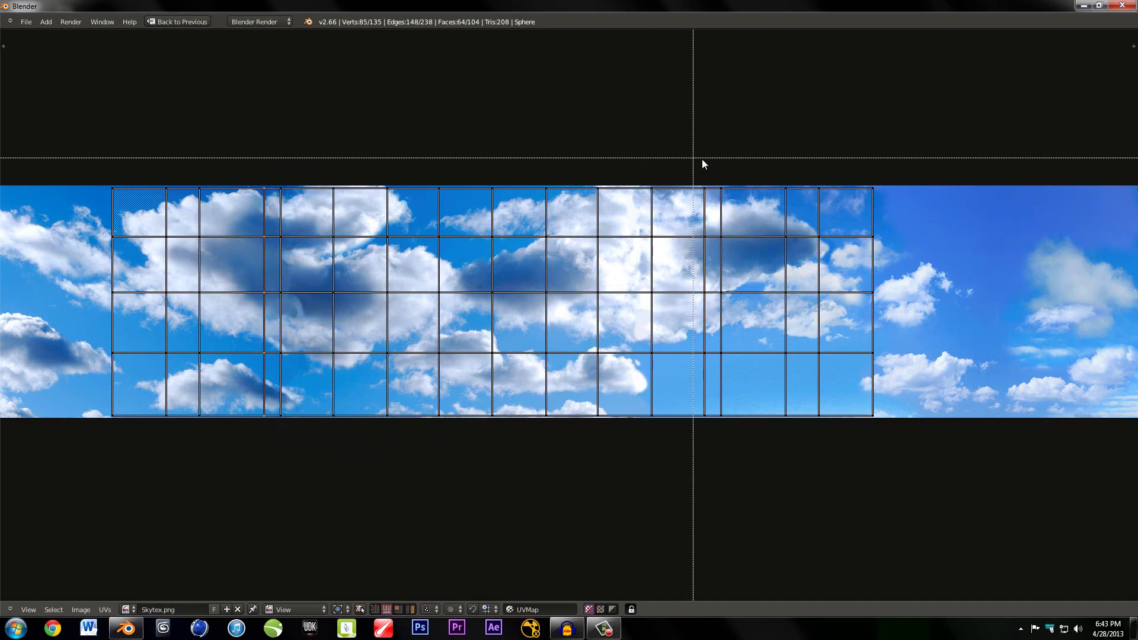
drag(713, 165, 729, 469)
key(s)
key(x)
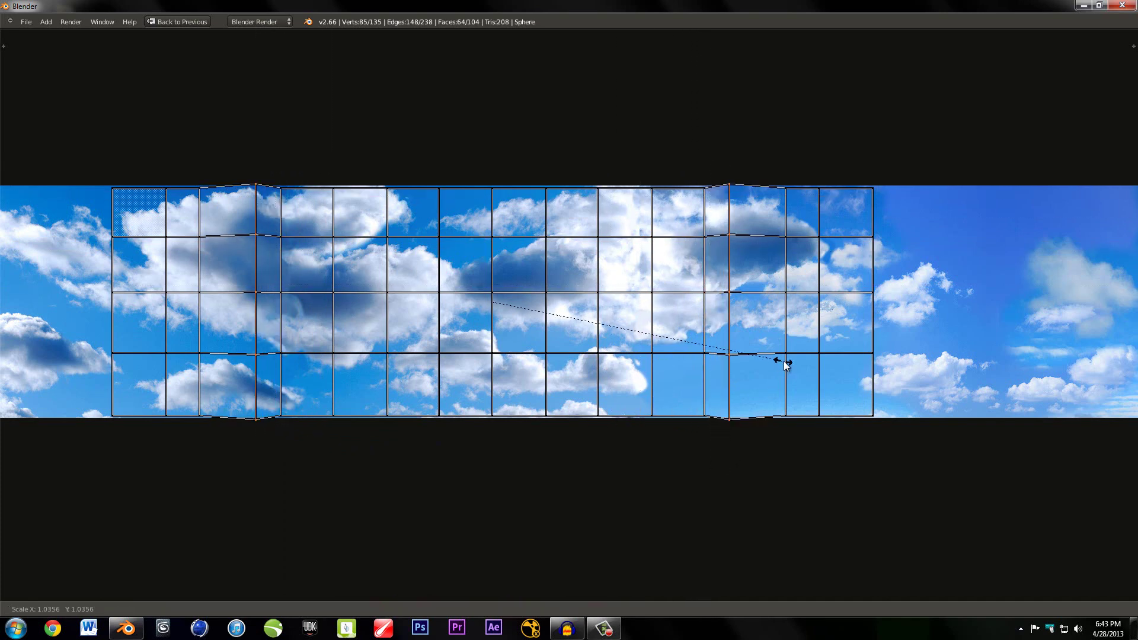
click(813, 362)
Select the sixth pair of UV columns from the centre and scale it outward along X to match the inner spacing
key(a)
key(b)
drag(776, 175, 792, 437)
key(b)
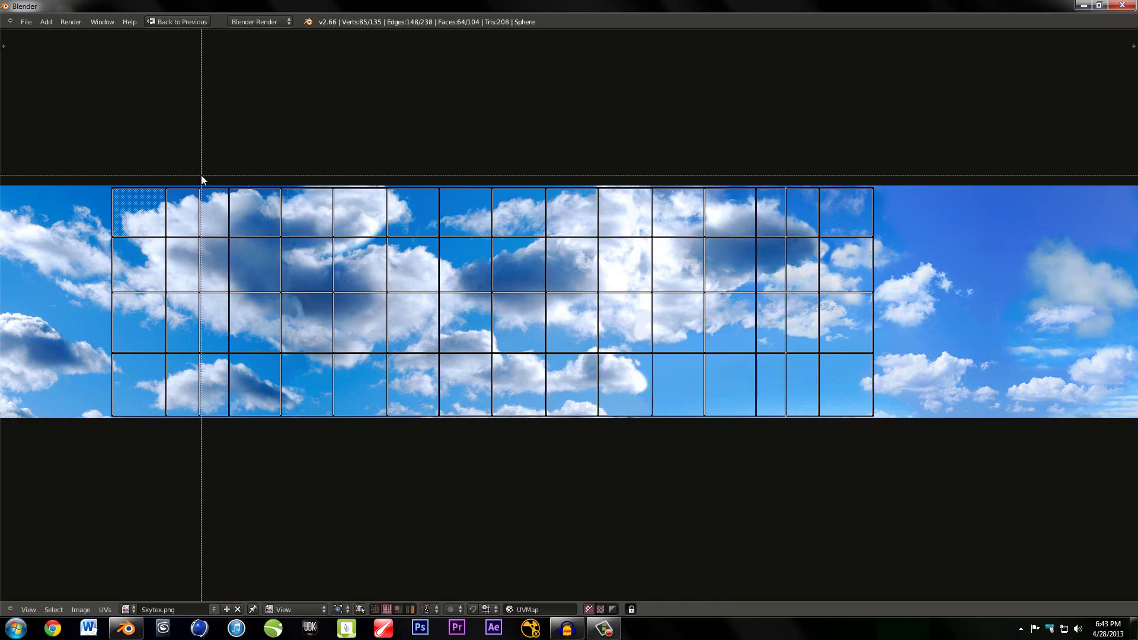
drag(202, 176, 193, 430)
key(s)
key(x)
click(638, 428)
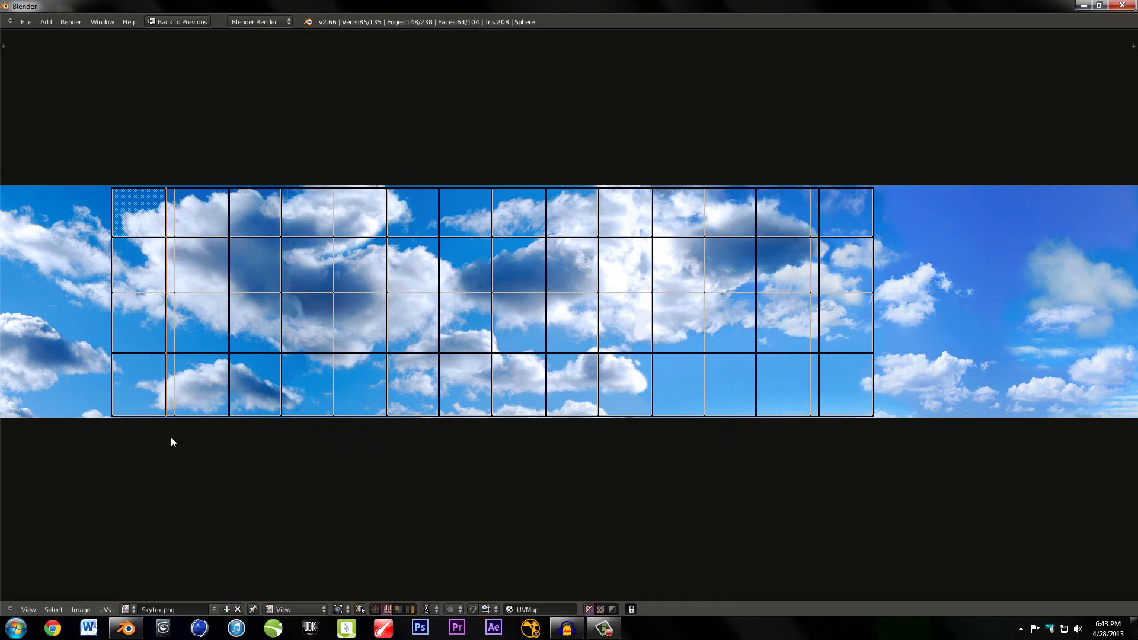
Scale the seventh pair of UV columns outward along X to match the spacing, and likewise the outermost pair
key(s)
key(x)
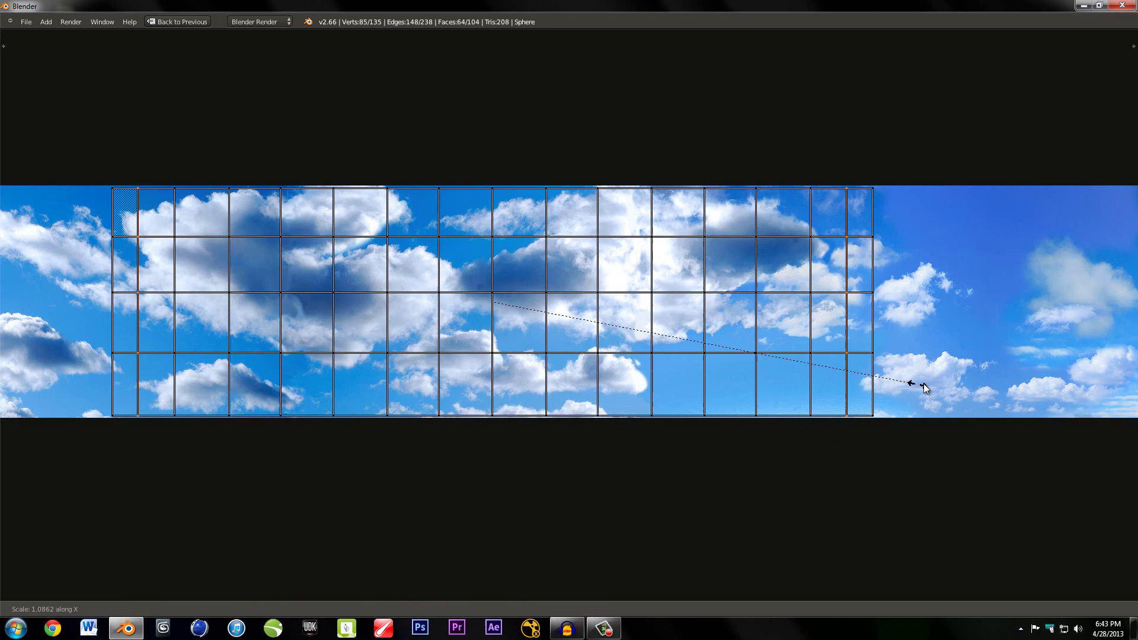
click(934, 380)
key(a)
key(b)
drag(867, 155, 884, 439)
key(b)
drag(52, 148, 118, 481)
key(s)
key(x)
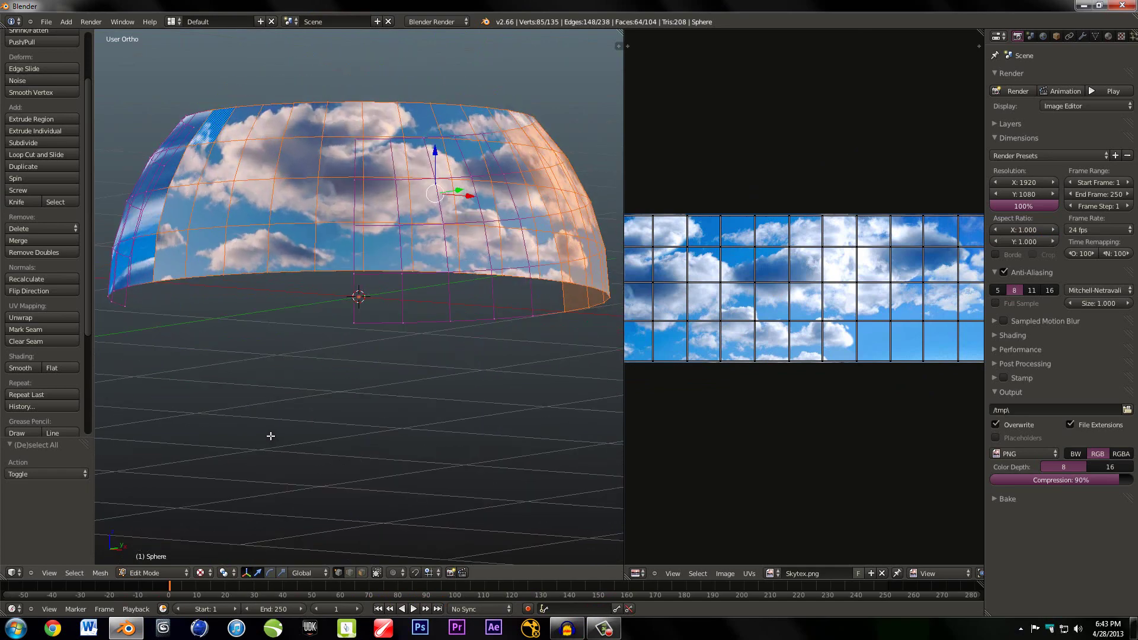
Deselect the mesh and examine the cloud texture around the dome's inside in perspective, including where the rear and front faces meet
key(KP_5)
key(a)
middle_drag(333, 269, 274, 140)
scroll(392, 219, down, 3)
scroll(392, 220, up, 5)
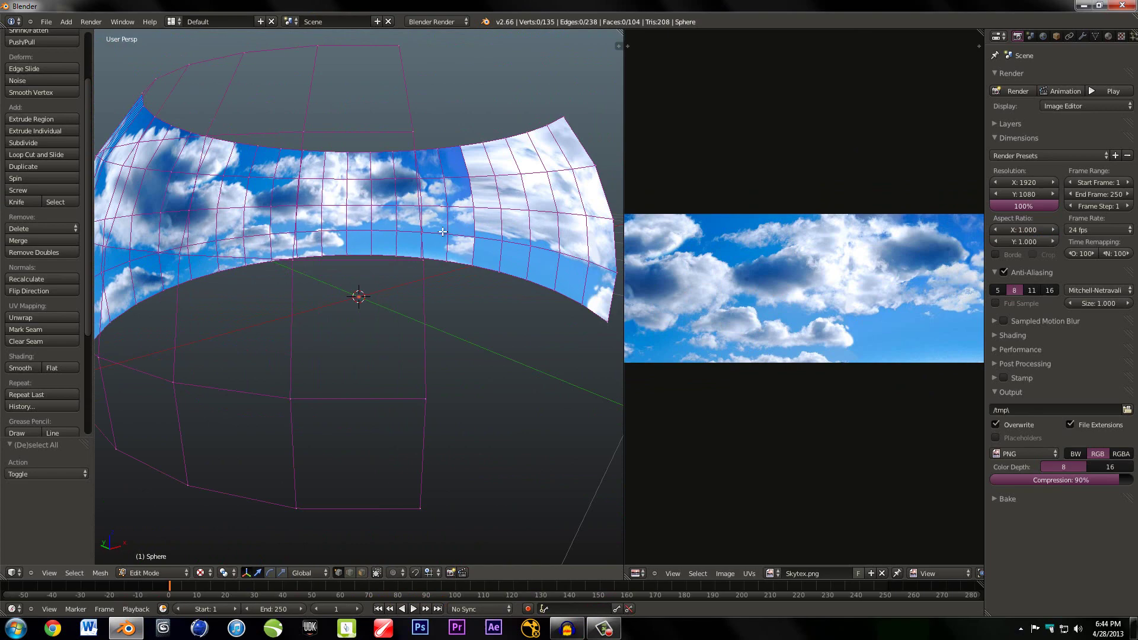
middle_drag(404, 302, 284, 292)
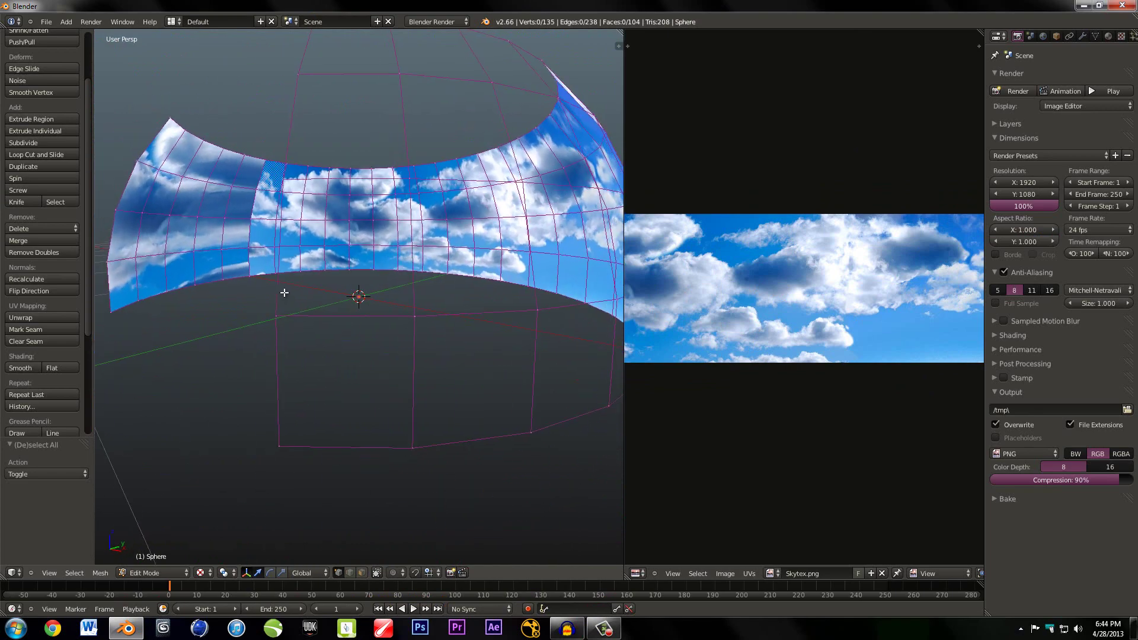
middle_drag(410, 206, 365, 186)
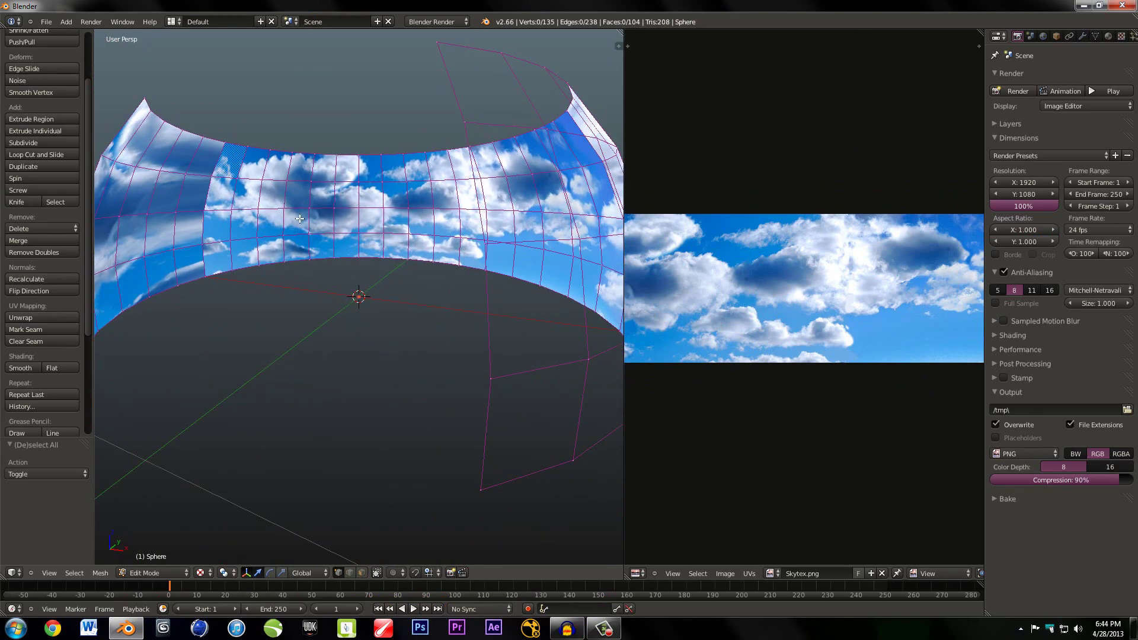
middle_drag(300, 219, 239, 273)
scroll(410, 220, down, 2)
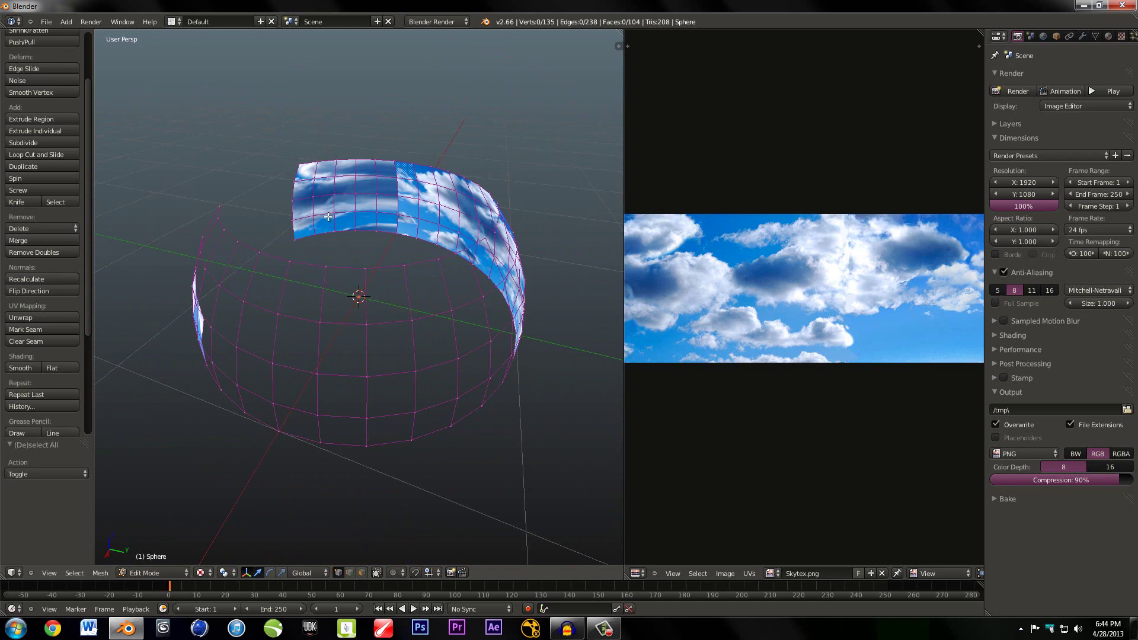
middle_drag(328, 217, 230, 241)
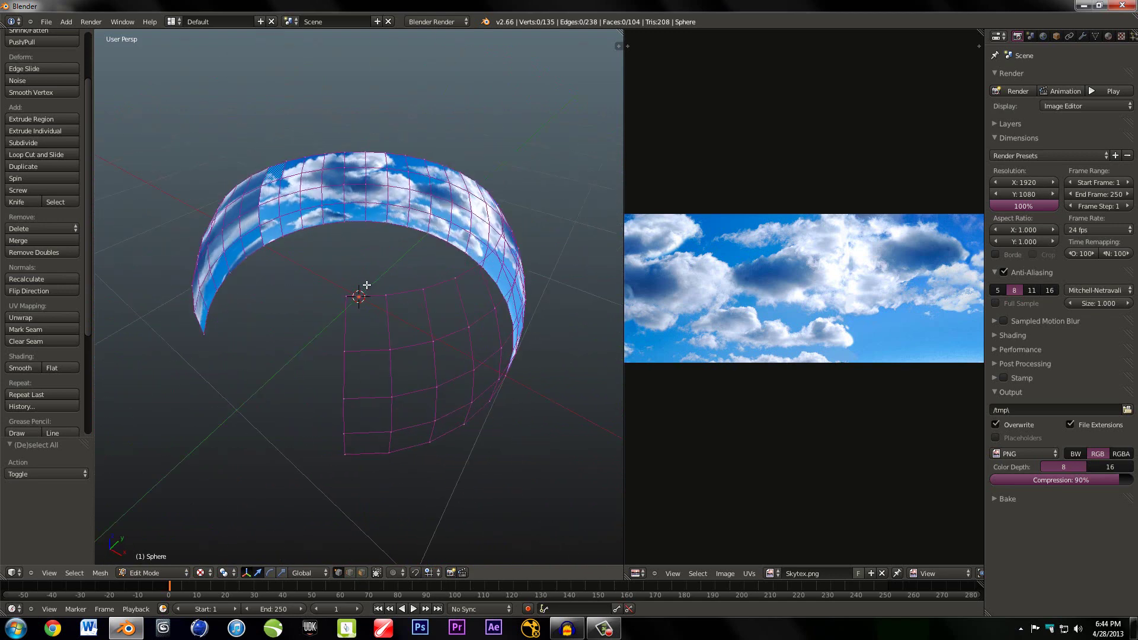
Select the dome's rear faces from the top view and UV-map them with Project From View in the front view
key(KP_7)
key(a)
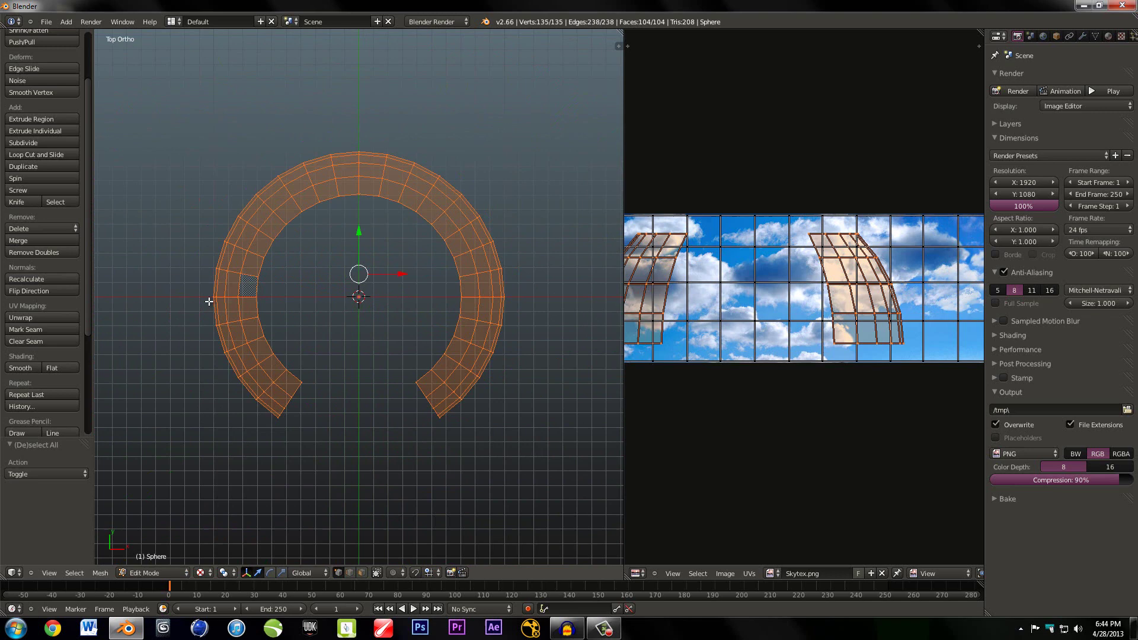
key(a)
key(b)
drag(182, 291, 552, 437)
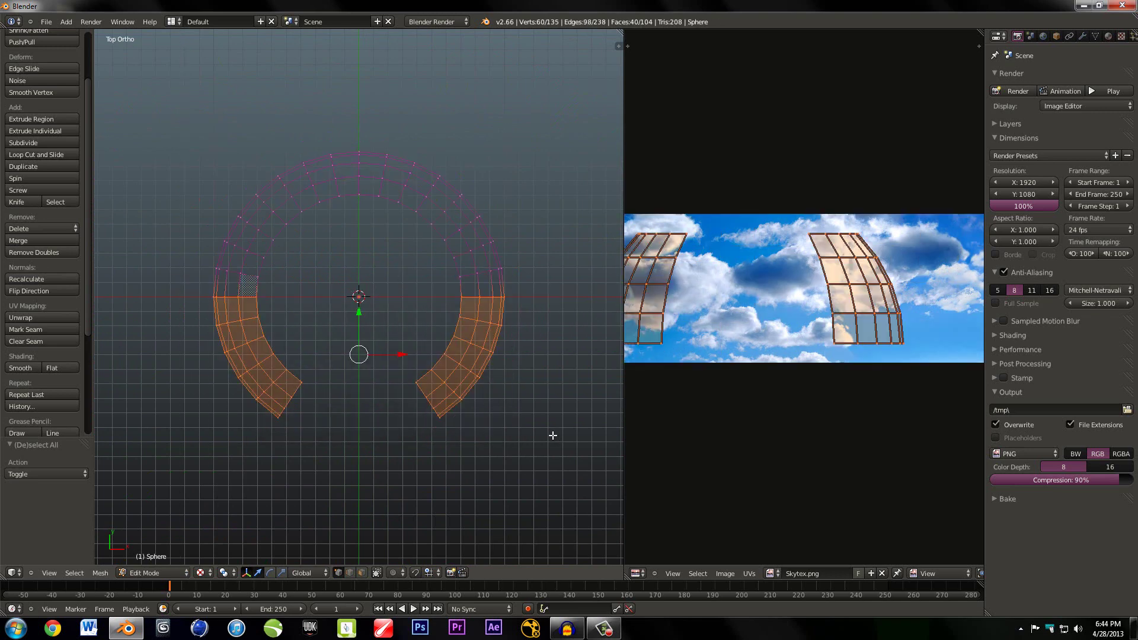
key(KP_1)
key(u)
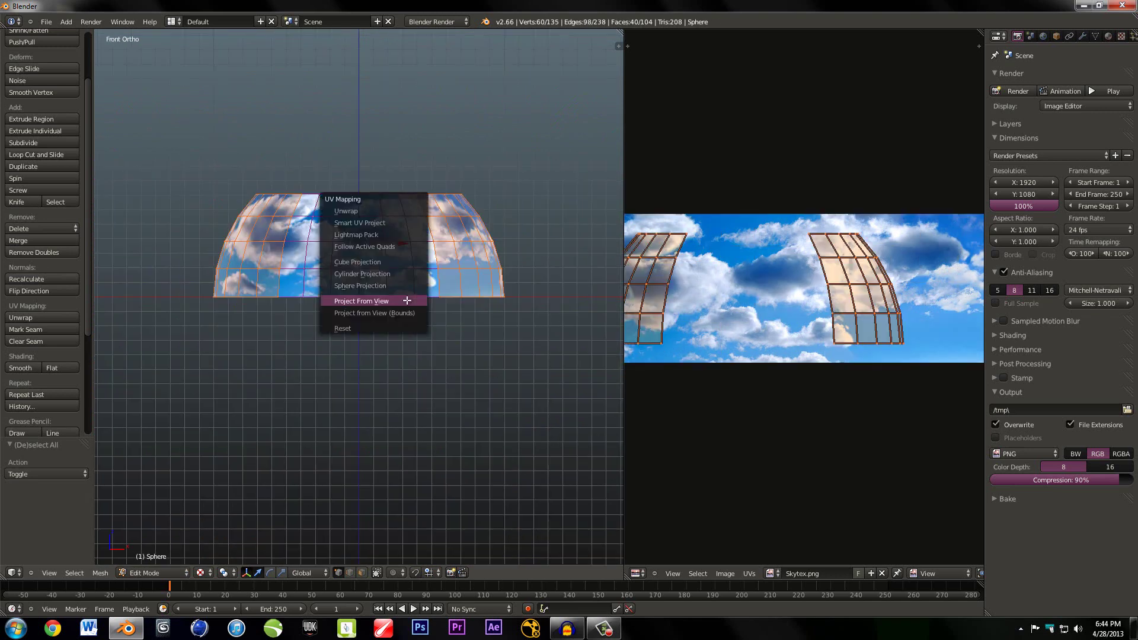
click(407, 301)
Scale the projected rear UV islands up about 3.6 times and move them down along Y over the cloud texture
scroll(752, 303, down, 2)
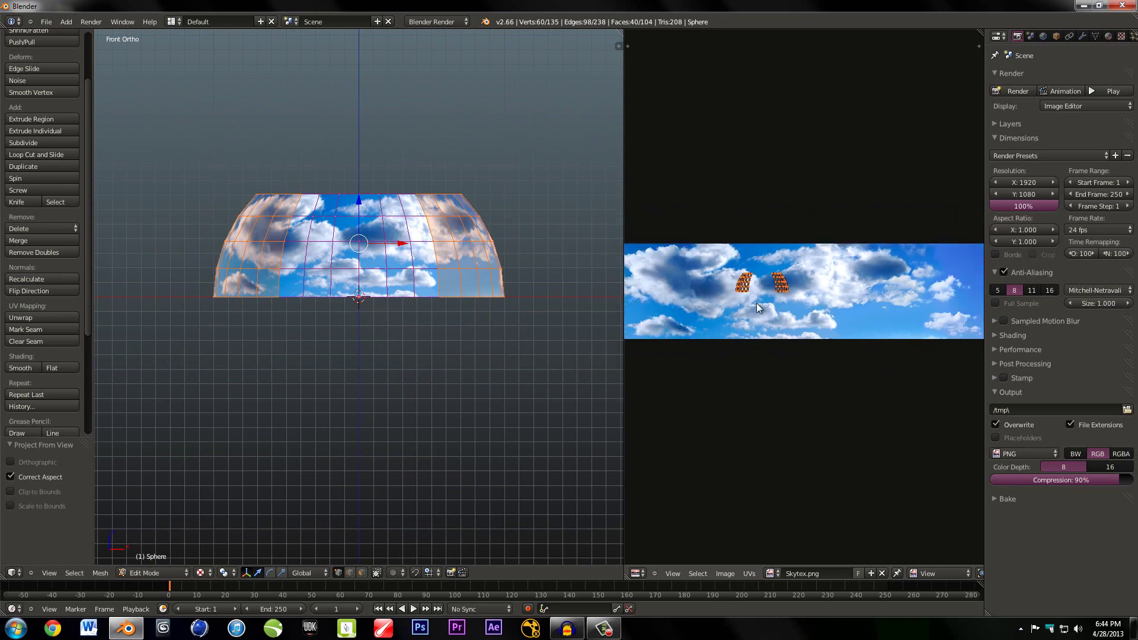
key(s)
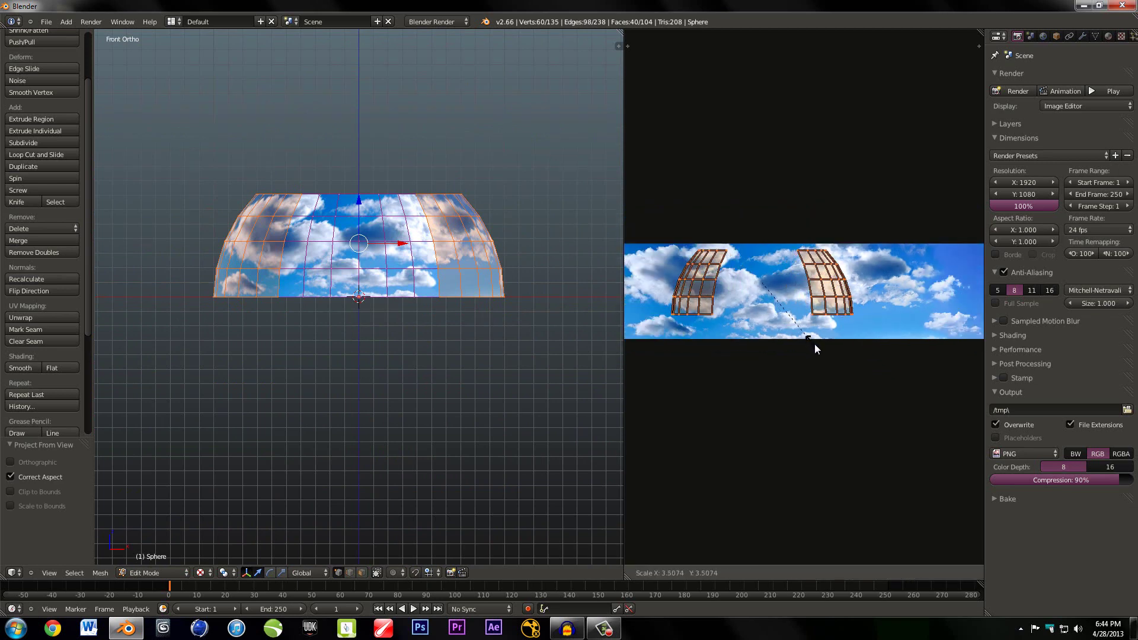
click(815, 345)
key(g)
key(y)
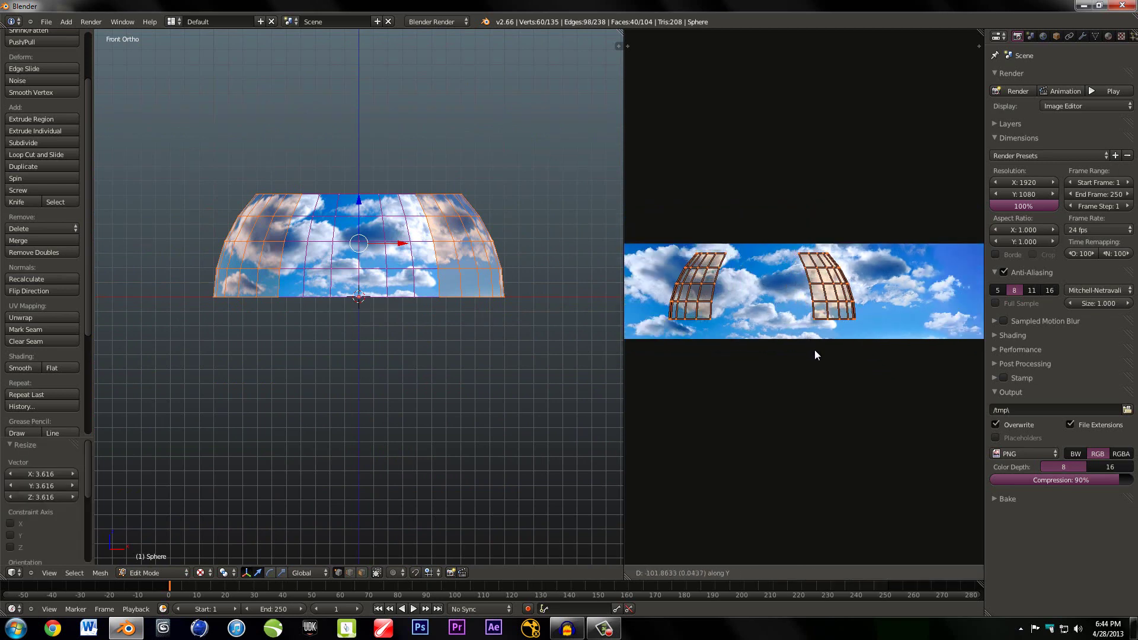
click(815, 354)
Scale the rear UV islands up by a further 1.35 or so and adjust their height along Y to fit the texture
key(s)
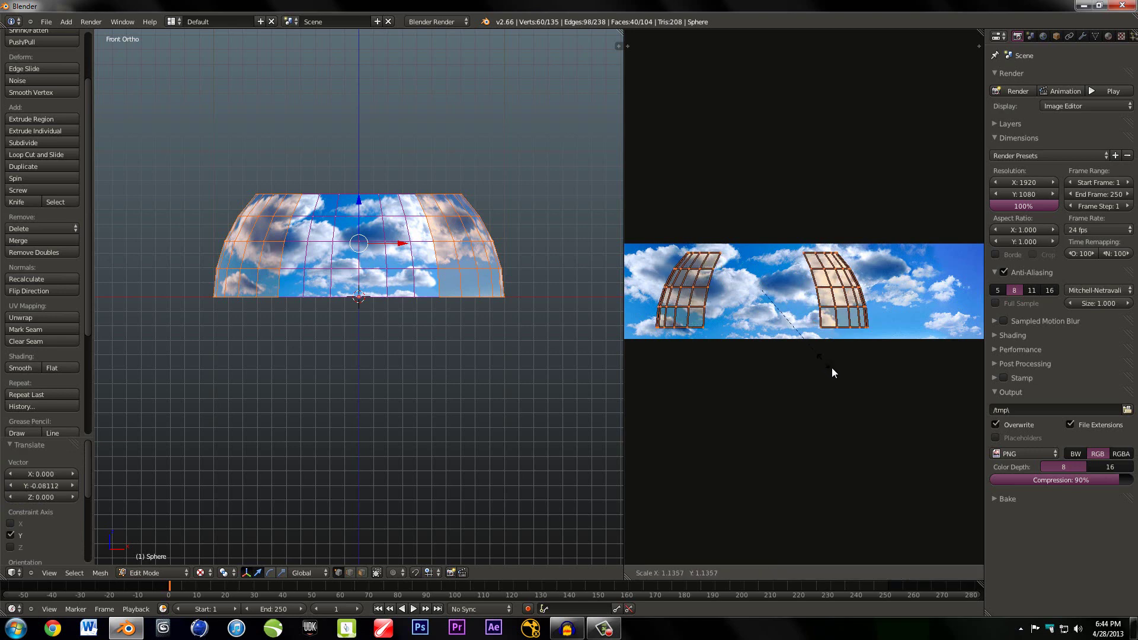
click(837, 373)
key(g)
key(y)
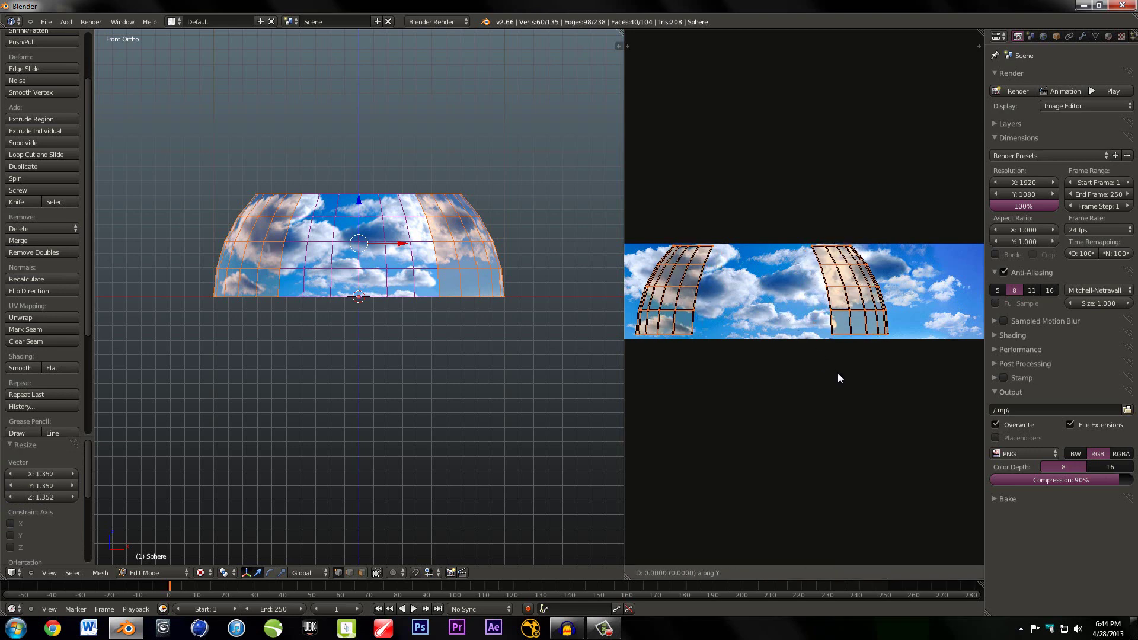
click(837, 372)
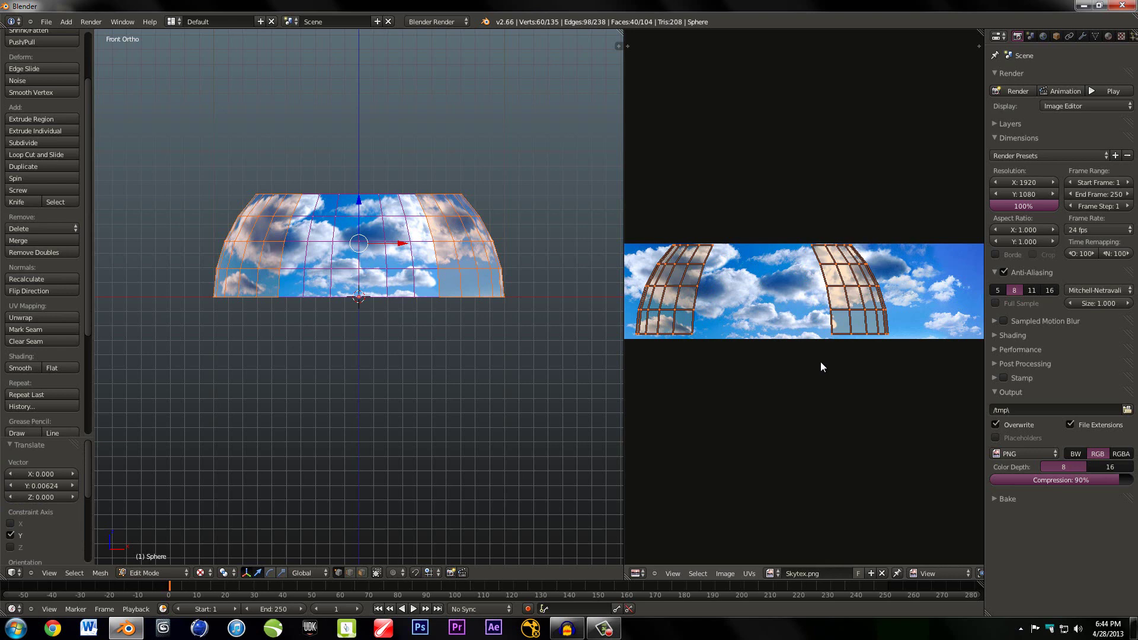
Maximize the UV editor, select only the left rear UV island and mirror it along X
key(a)
scroll(800, 354, down, 3)
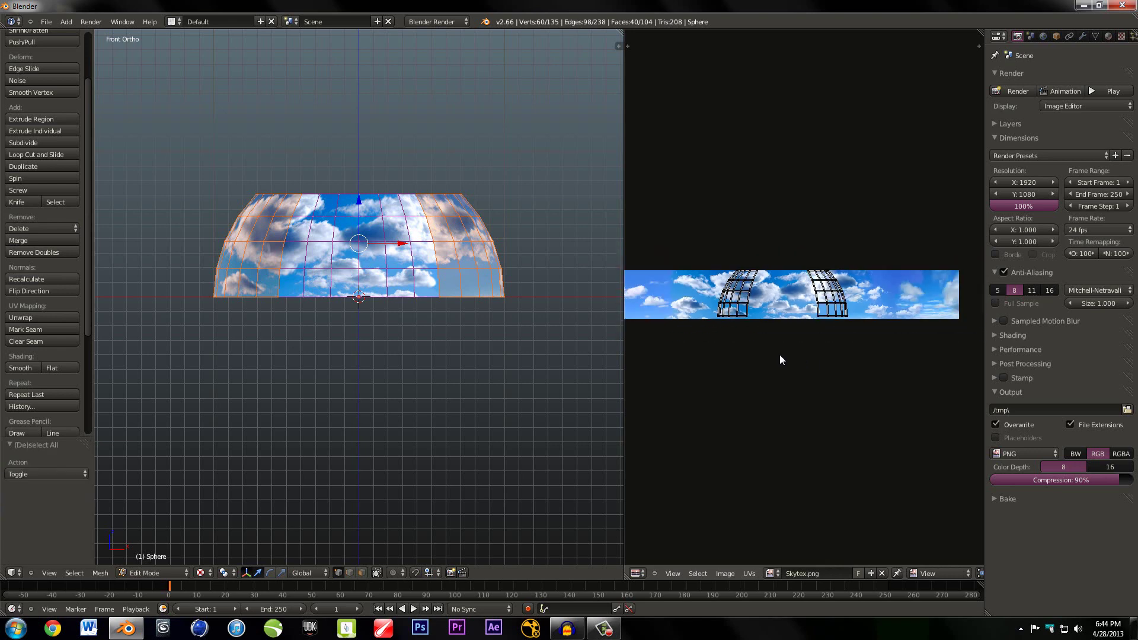
scroll(800, 358, up, 1)
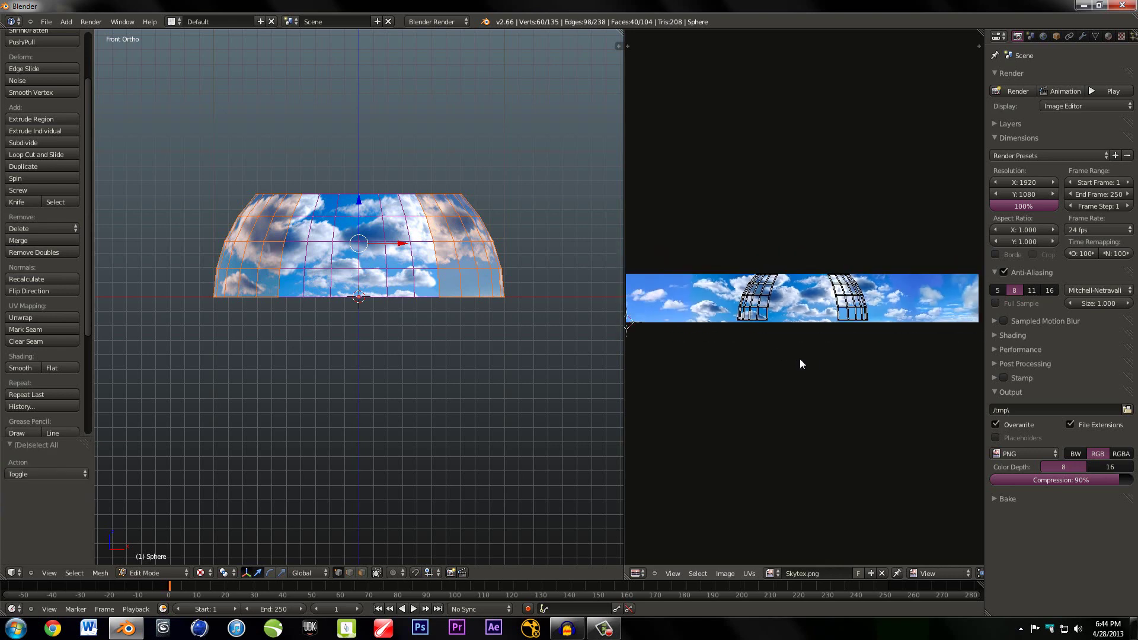
key(ctrl+Up)
scroll(728, 274, up, 3)
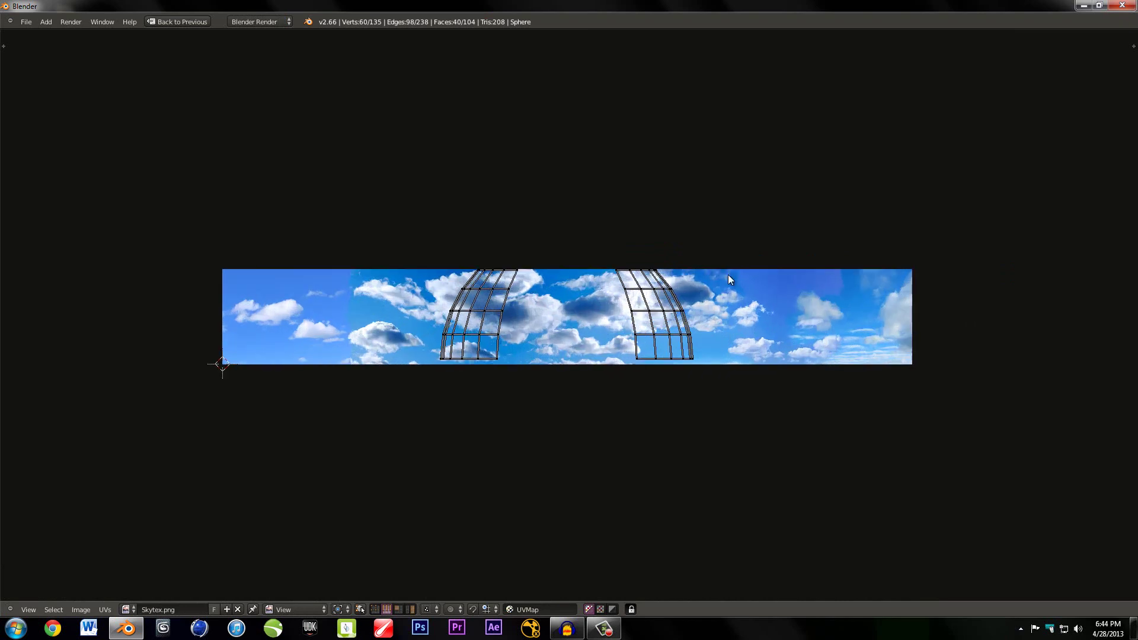
scroll(727, 275, up, 2)
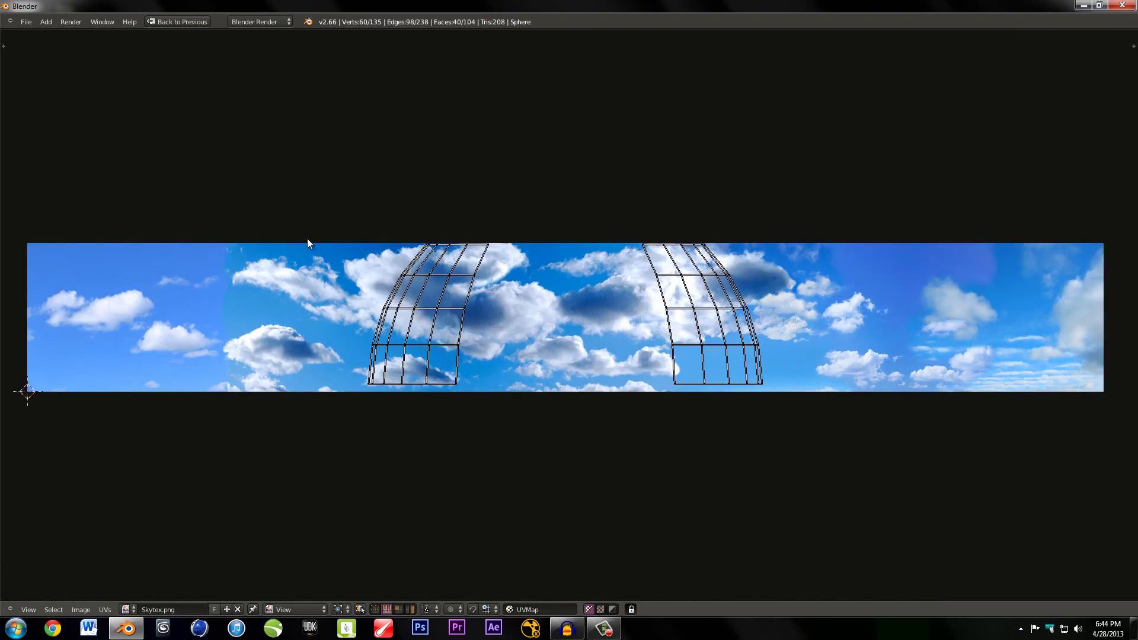
key(b)
drag(246, 168, 534, 464)
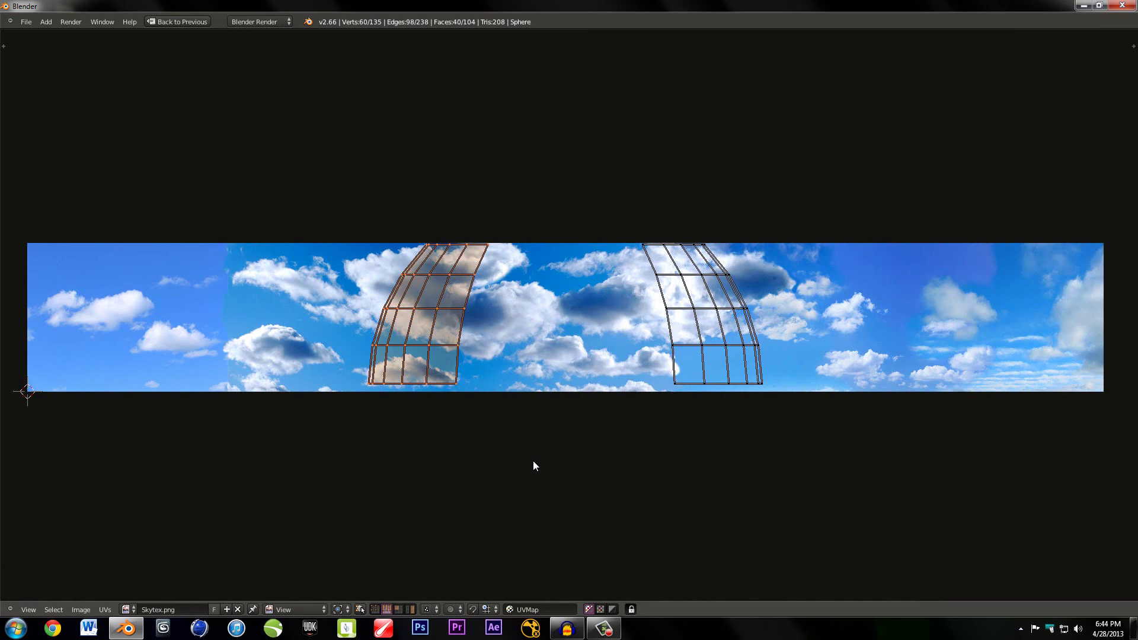
key(ctrl+m)
key(x)
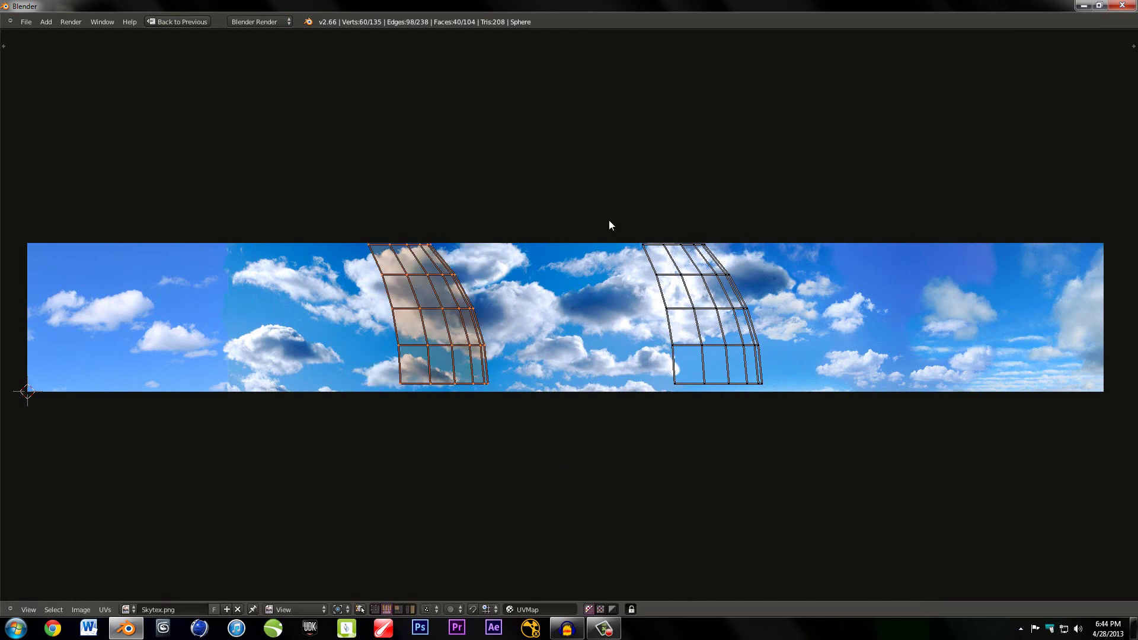
Select only the right rear UV island and mirror it along X
key(a)
key(b)
drag(610, 207, 820, 442)
key(ctrl+m)
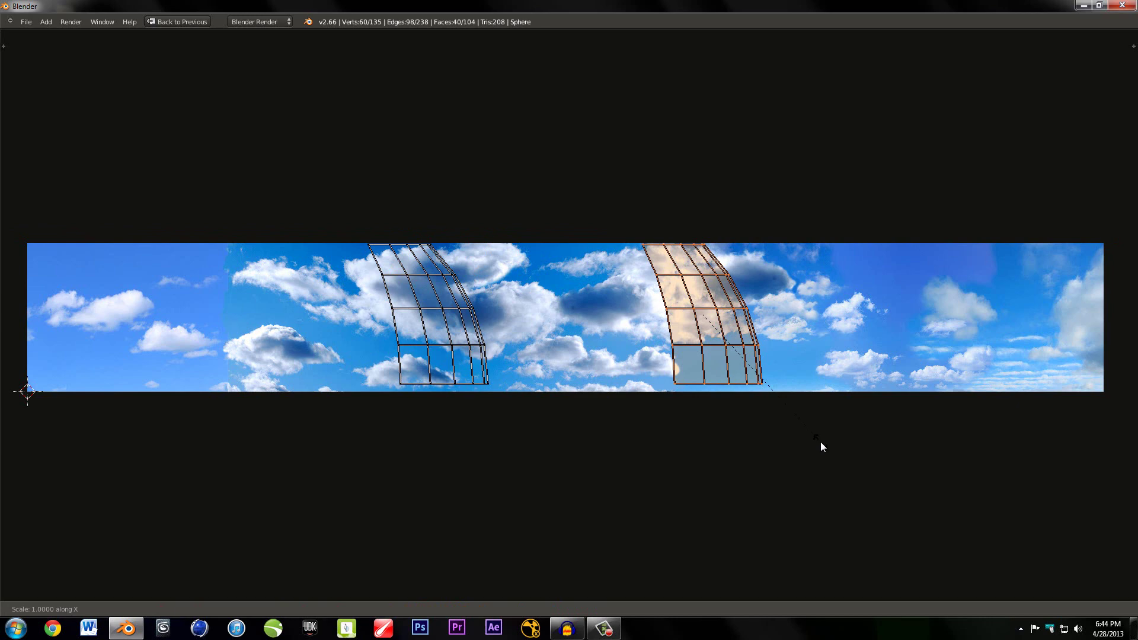
key(x)
key(Return)
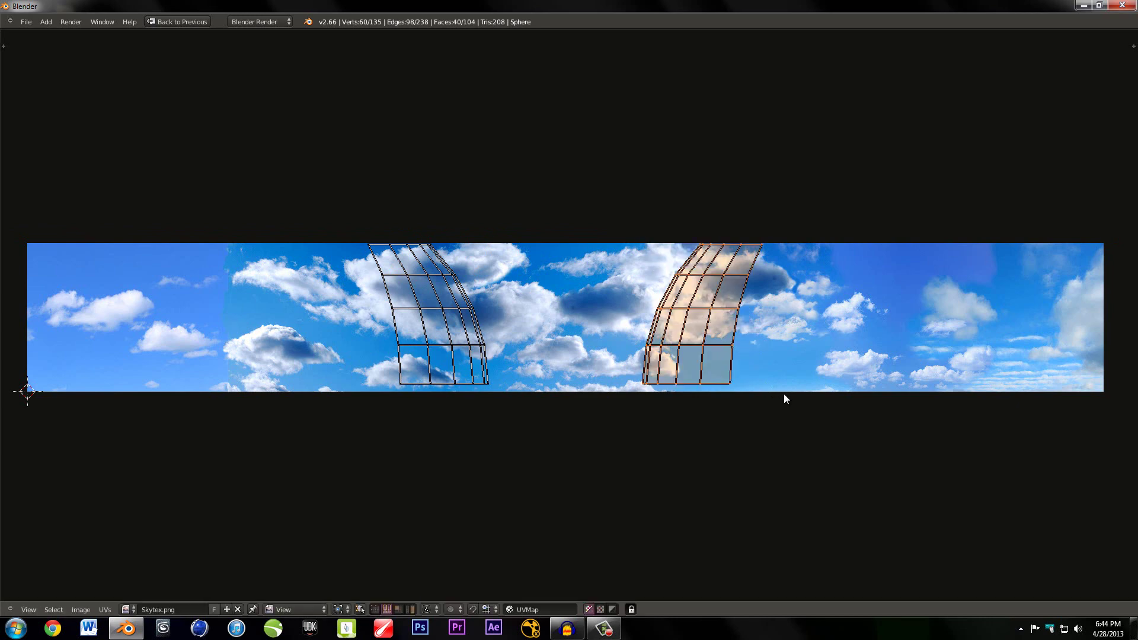
Move the right rear UV island 5000 along X towards the texture's right end
key(g)
key(x)
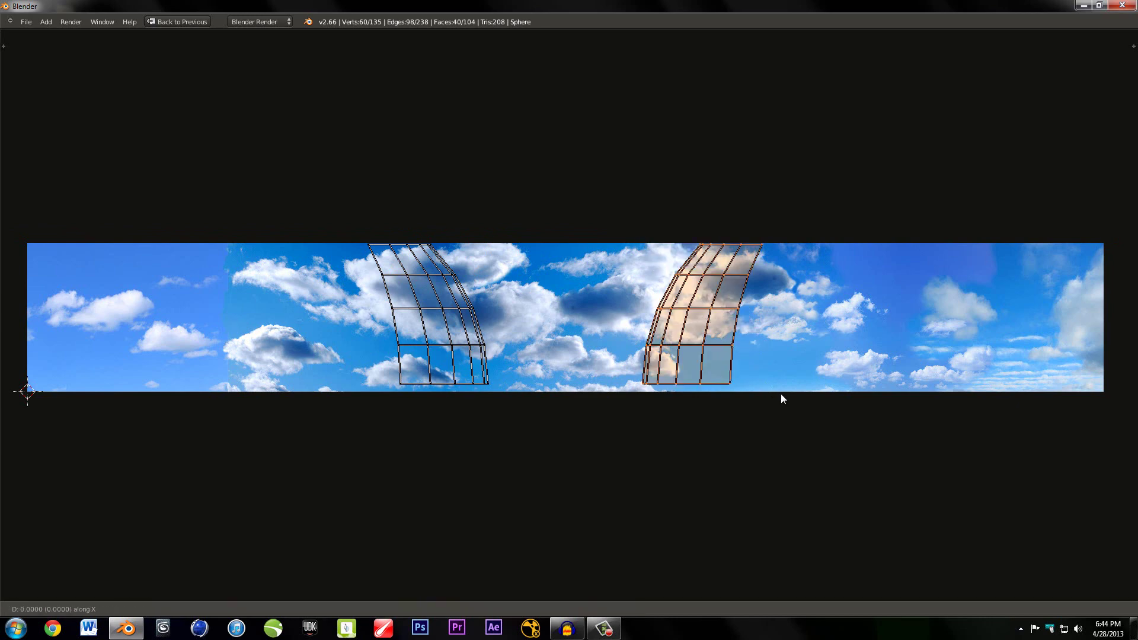
text(5000)
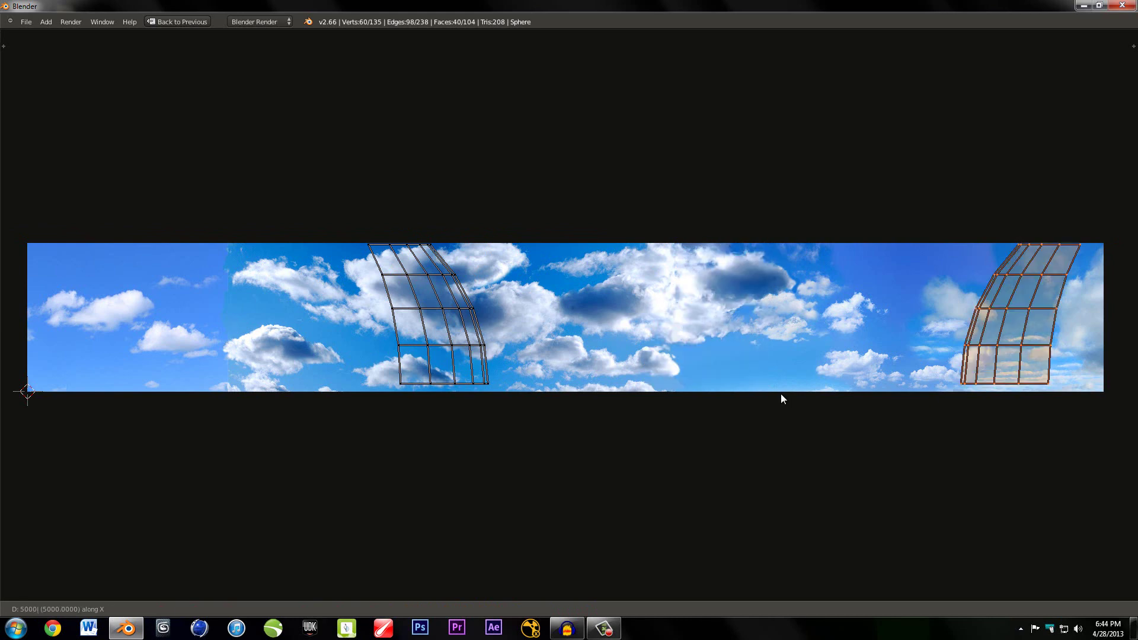
key(Return)
Select only the left rear UV island and move it -5000 along X towards the texture's left end
key(a)
key(b)
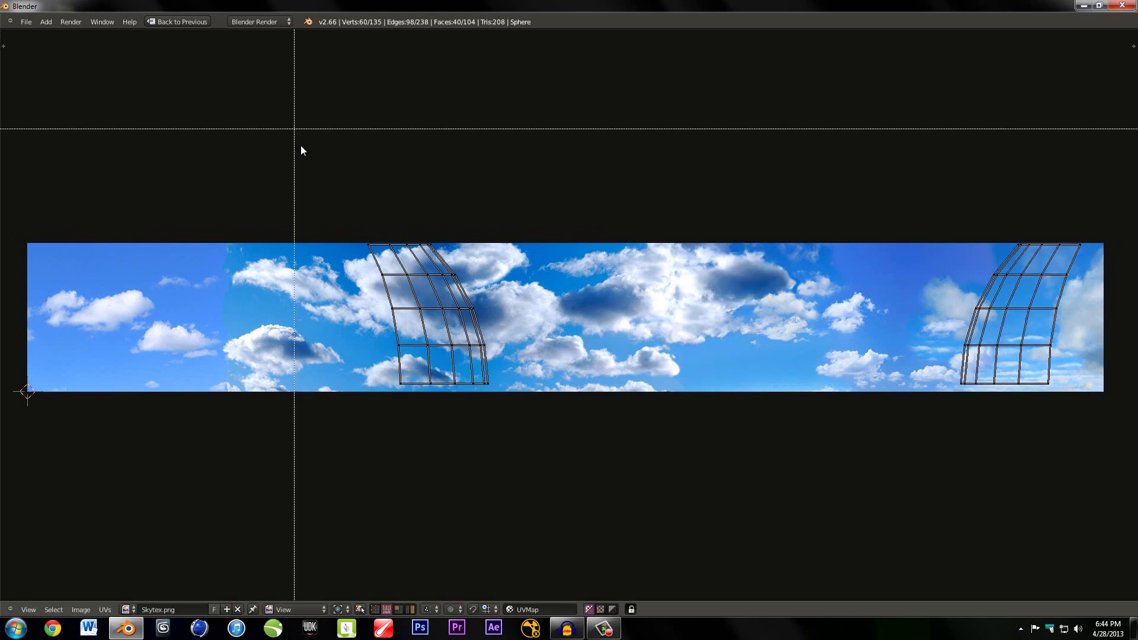
drag(300, 145, 543, 482)
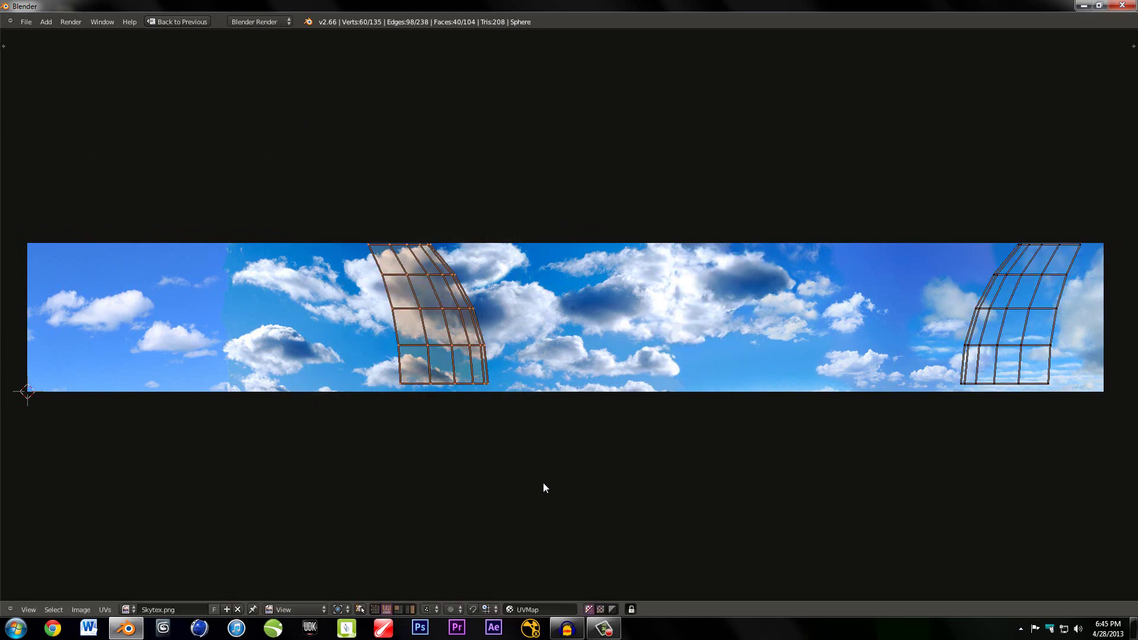
text(gx-5000)
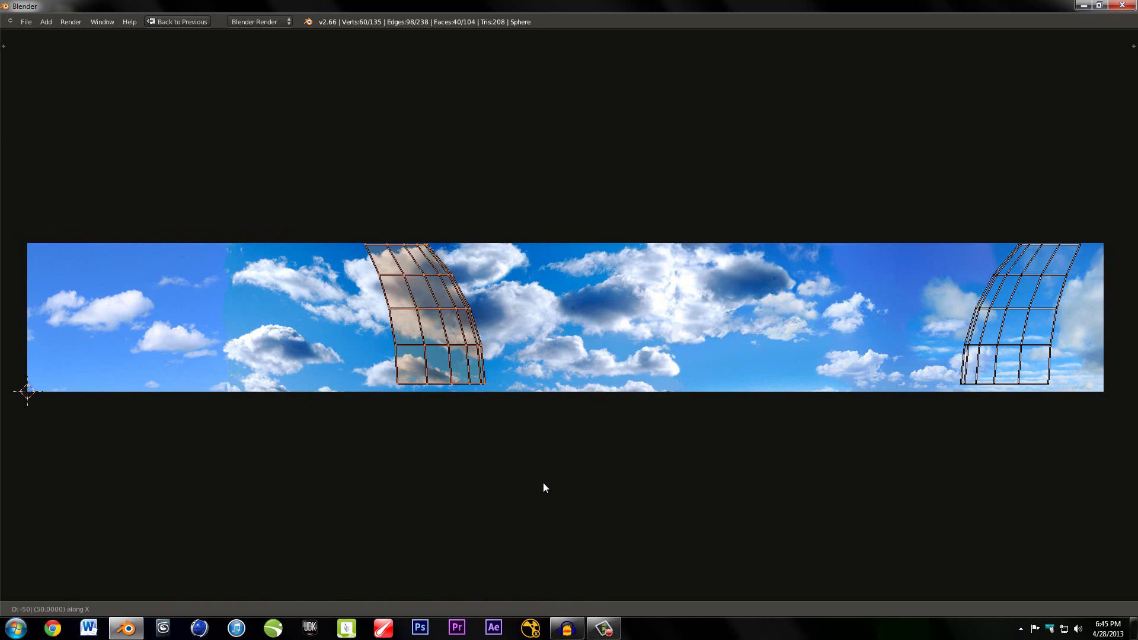
key(Return)
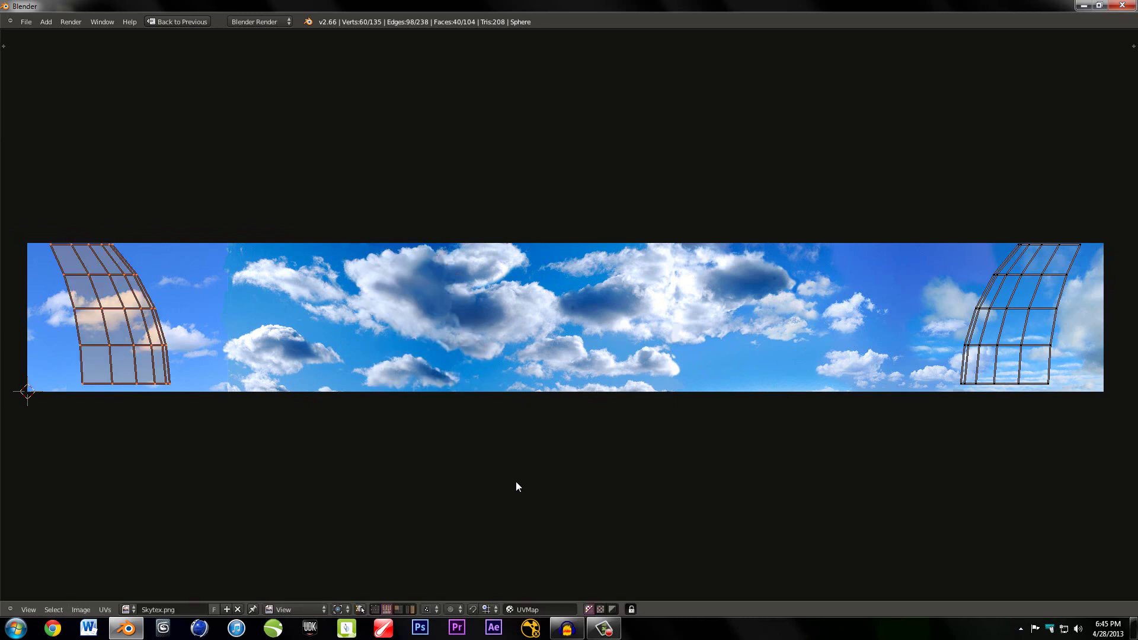
Select the entire dome mesh to show all its UV islands together in the maximized UV editor
key(ctrl+Up)
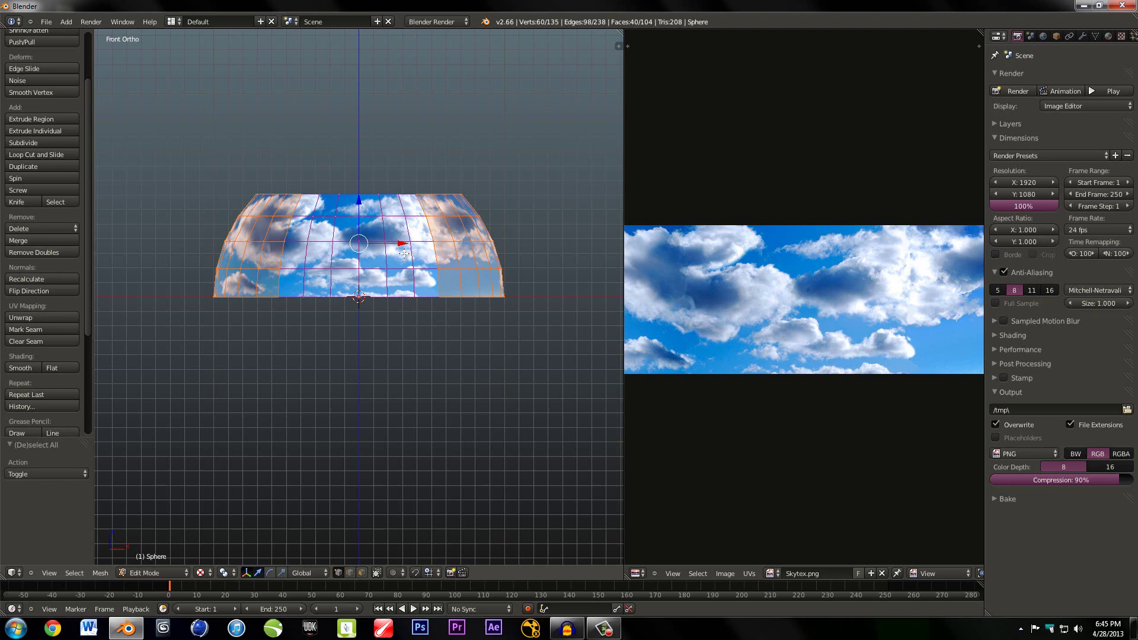
key(a)
key(a)
key(ctrl+Up)
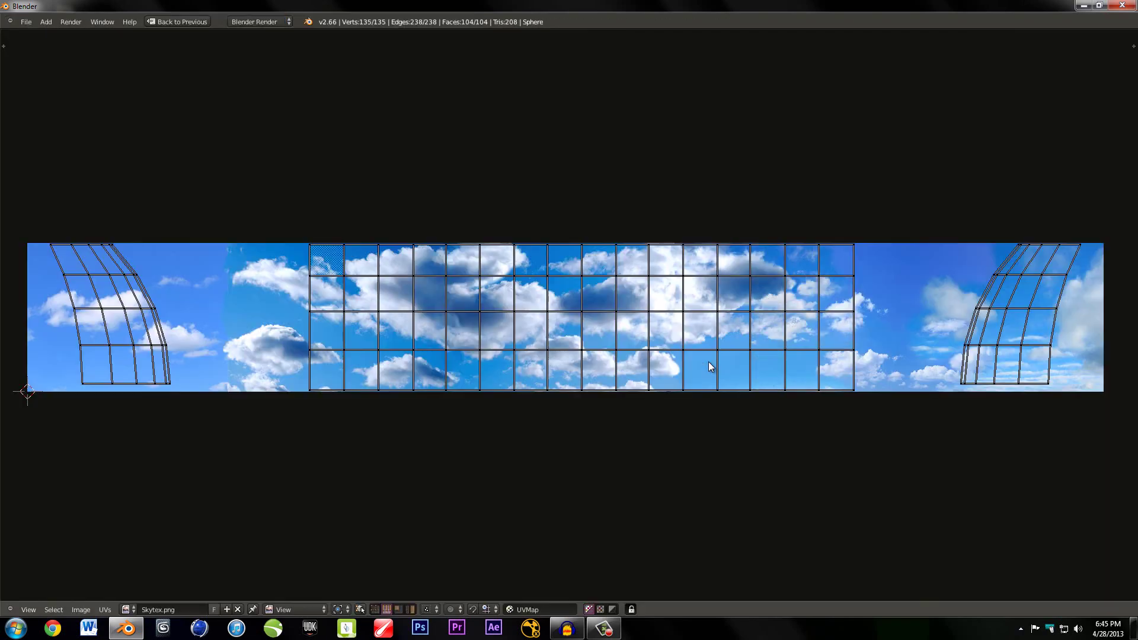
Select both outer rear UV islands and move them slightly down along Y to centre them vertically on the texture
scroll(588, 347, down, 2)
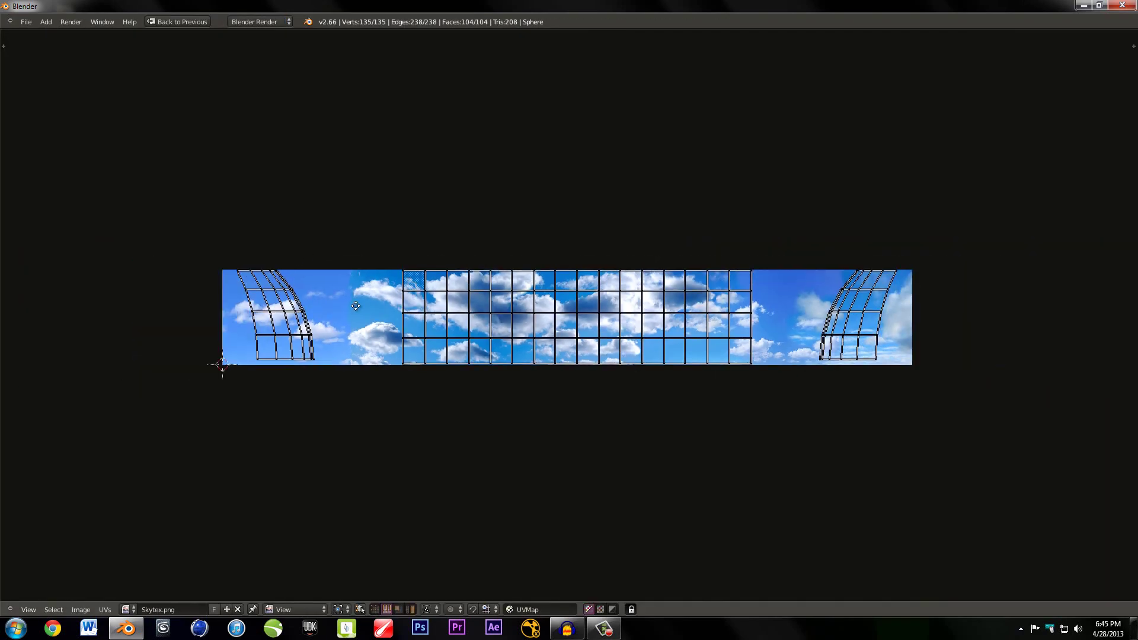
middle_drag(278, 283, 360, 313)
scroll(331, 315, up, 4)
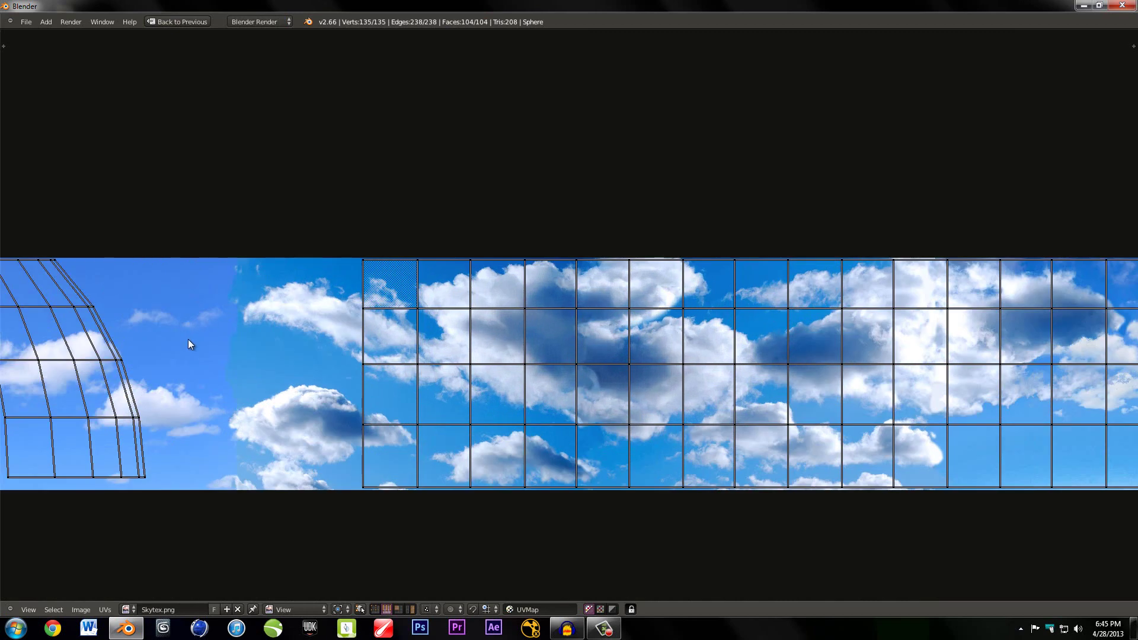
scroll(187, 344, down, 1)
key(b)
drag(43, 224, 282, 499)
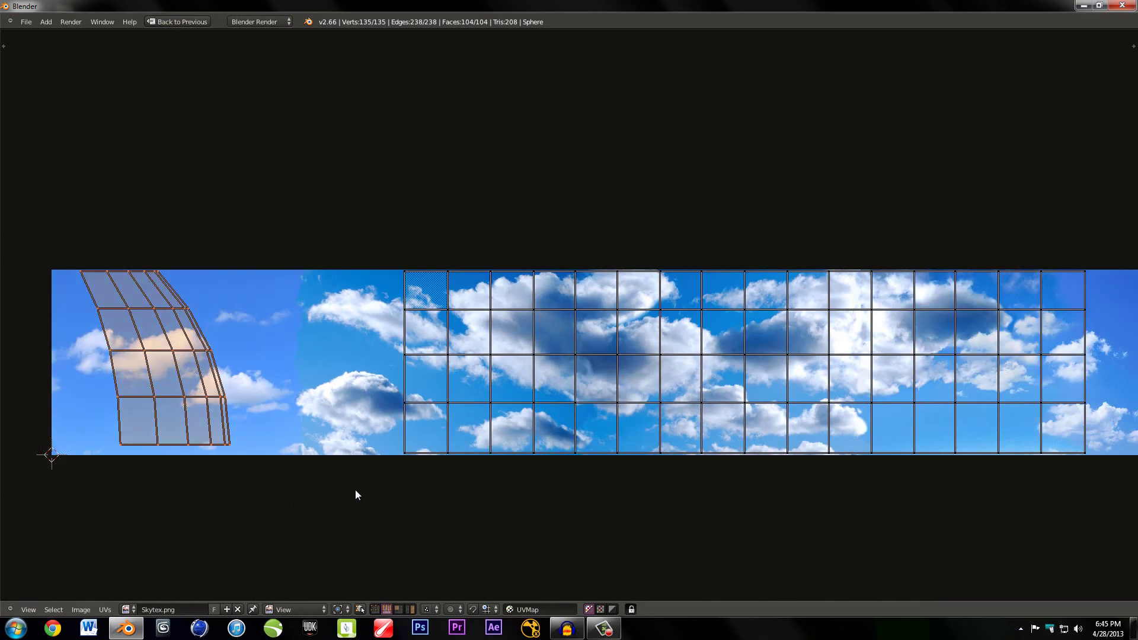
scroll(462, 474, down, 2)
key(b)
drag(973, 216, 1071, 478)
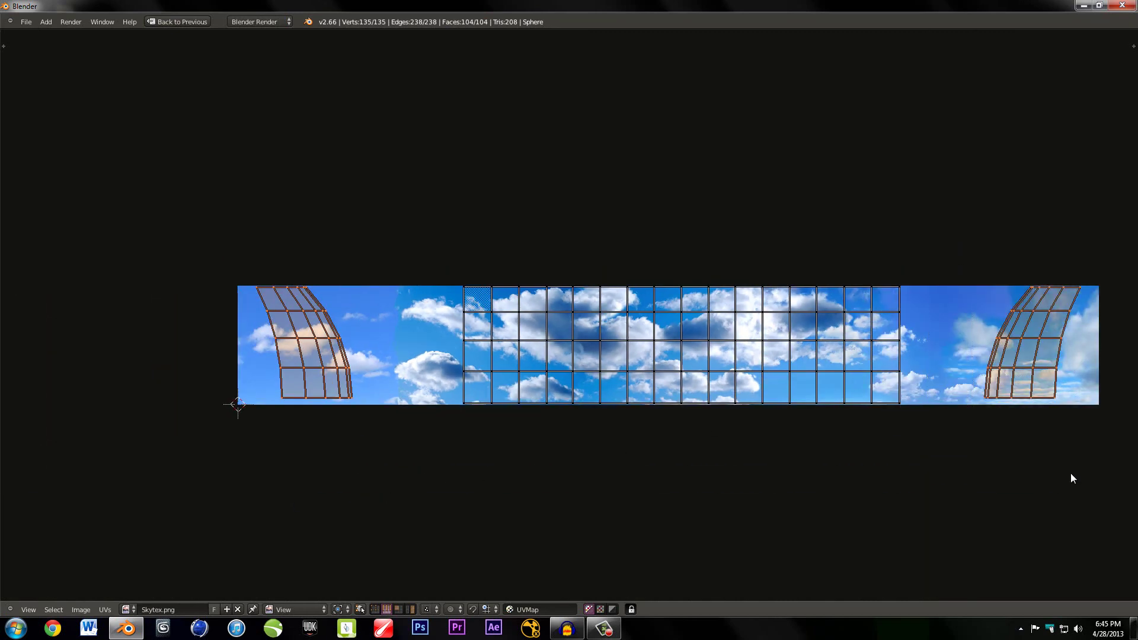
key(g)
key(y)
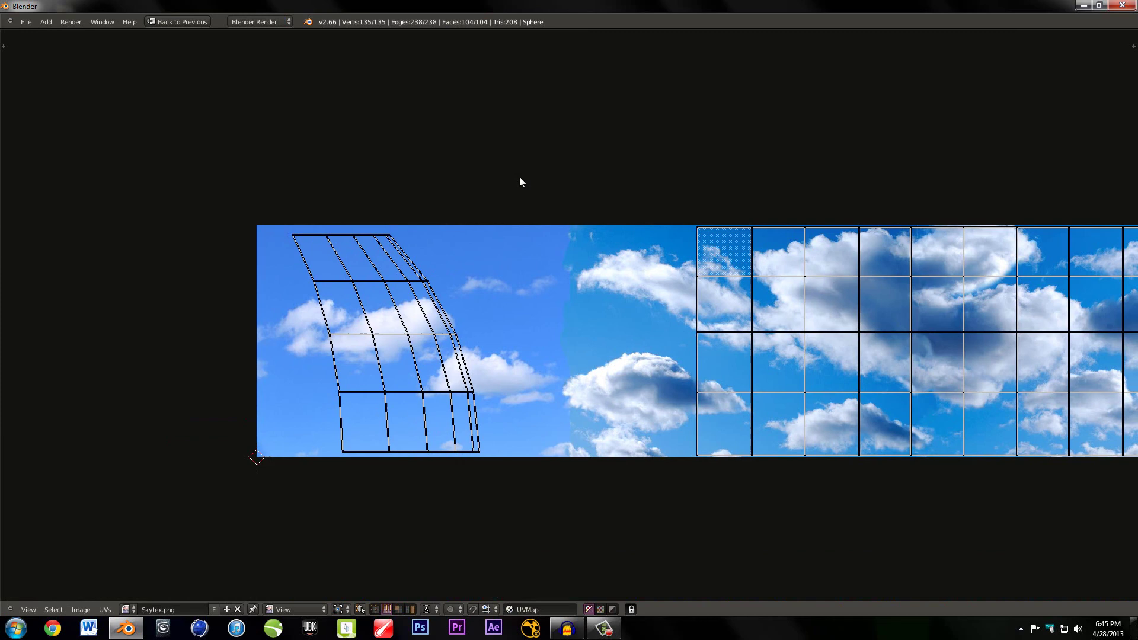
scroll(318, 182, up, 2)
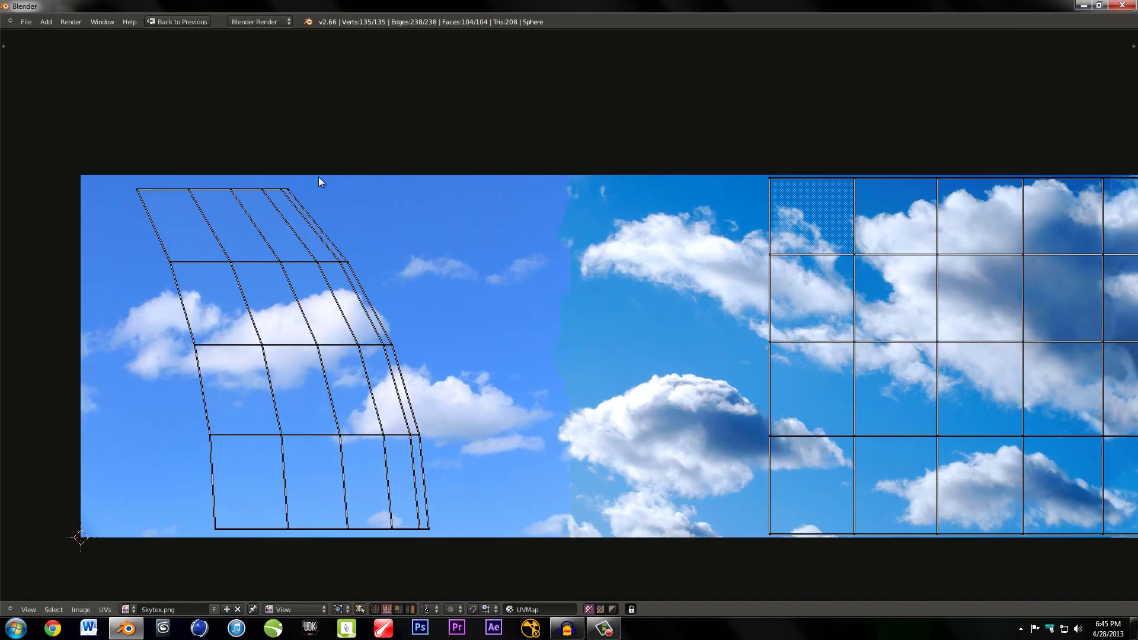
Try to weld the left rear island's upper inner corner to the centre grid's upper left corner in edge selection mode
key(w)
click(761, 183)
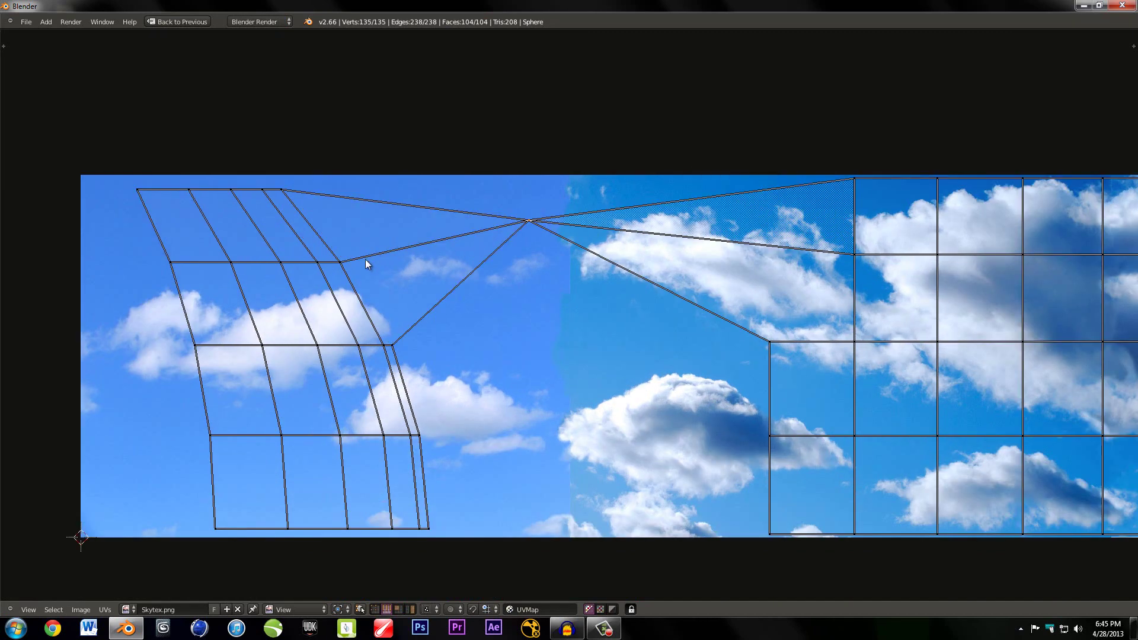
key(ctrl+z)
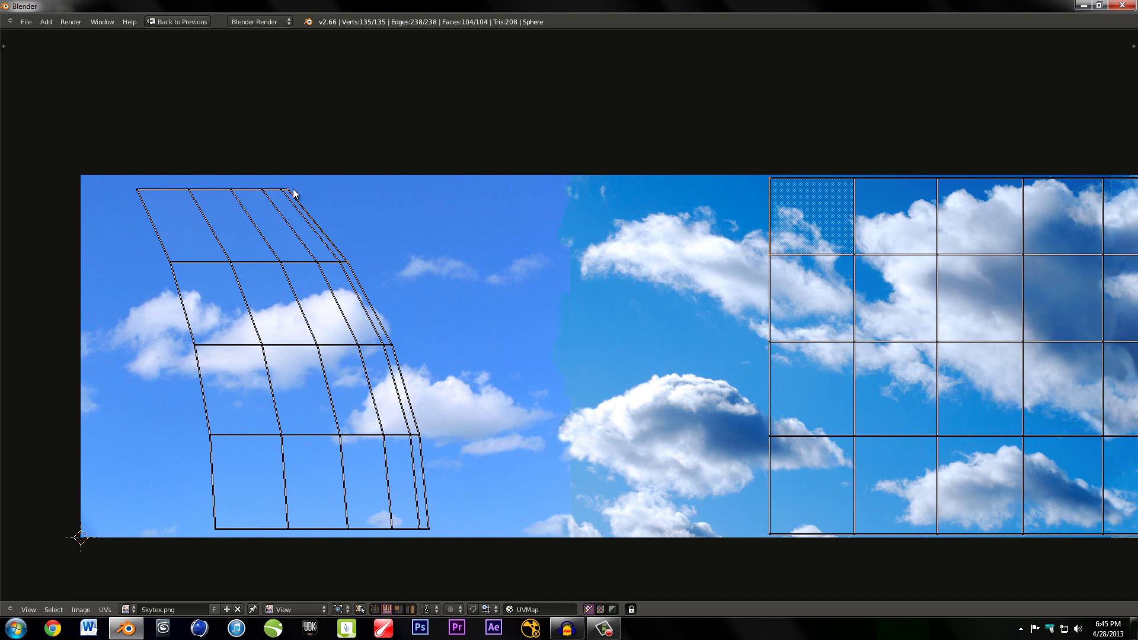
Switch to UV vertex selection and weld the facing border vertices of the left rear island and centre grid in the top two rows
click(375, 609)
key(w)
click(768, 184)
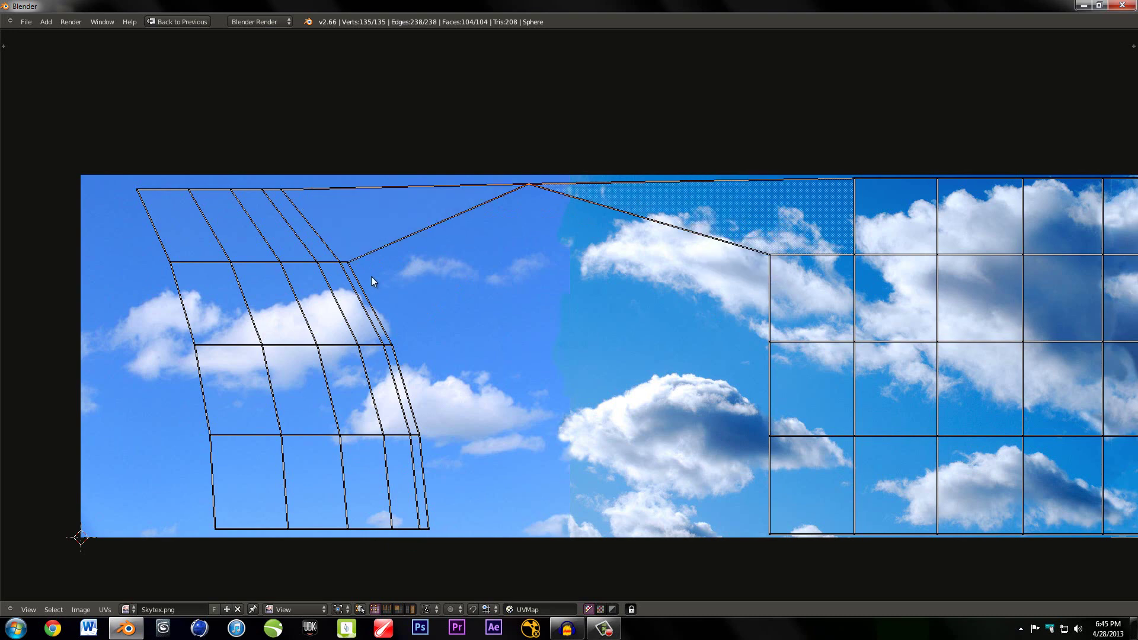
key(w)
click(717, 262)
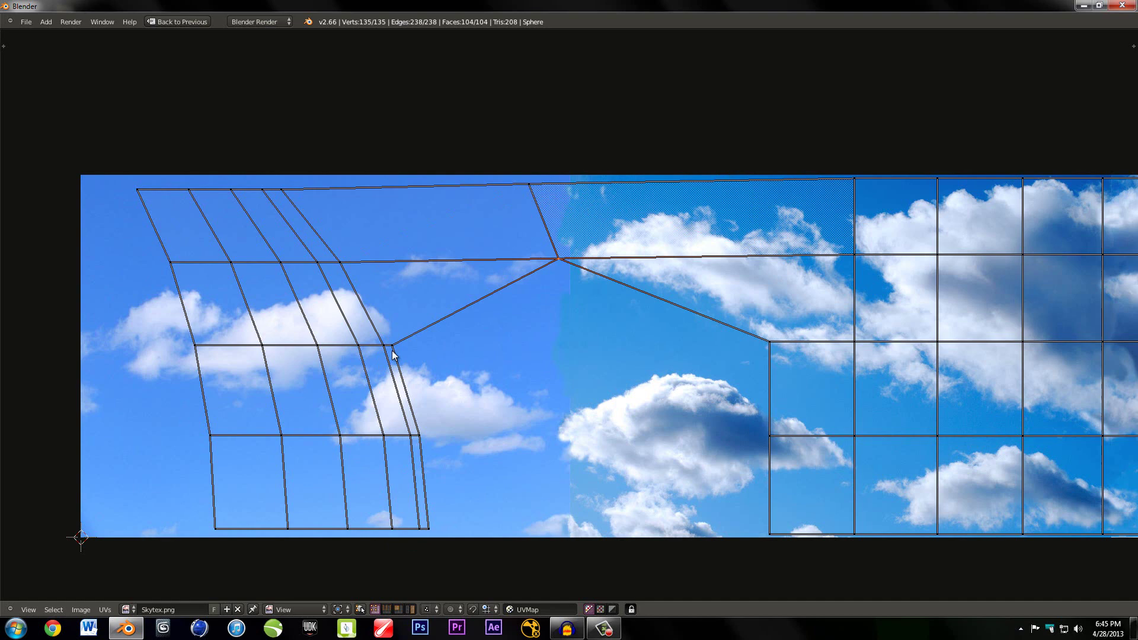
Weld the facing border vertices of the left rear island and centre grid in the three remaining lower rows
key(w)
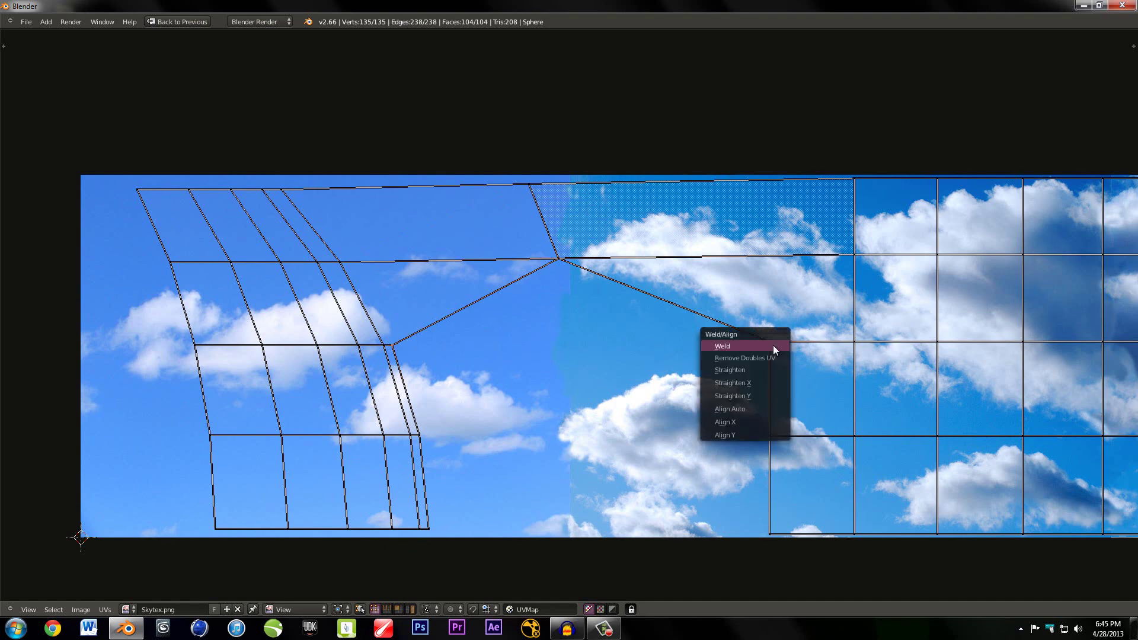
click(774, 347)
key(a)
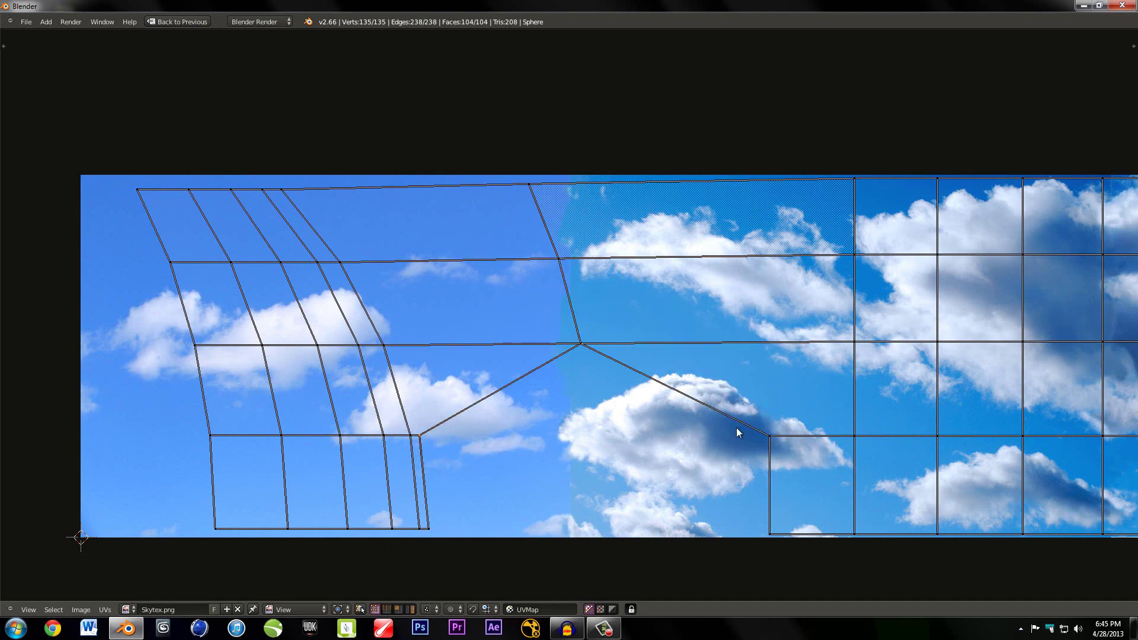
shift+right_click(776, 437)
key(w)
click(776, 437)
key(w)
Weld the facing border vertices of the right rear island and centre grid in the top two rows
key(w)
click(723, 489)
scroll(618, 404, down, 2)
middle_drag(618, 404, 12, 409)
scroll(941, 317, up, 3)
middle_drag(941, 318, 776, 282)
key(w)
click(442, 113)
Weld the right rear island's inner border vertices to the centre grid in the three lower rows
key(w)
click(442, 205)
right_click(813, 320)
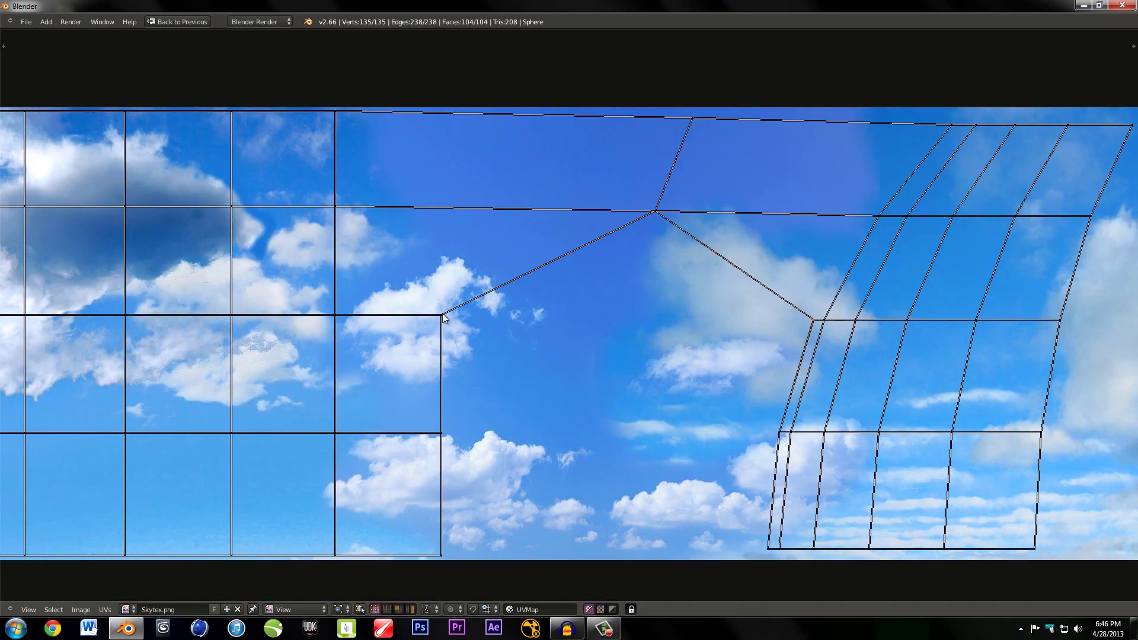
key(w)
click(443, 315)
right_click(442, 432)
key(w)
click(442, 432)
right_click(407, 514)
key(w)
click(407, 514)
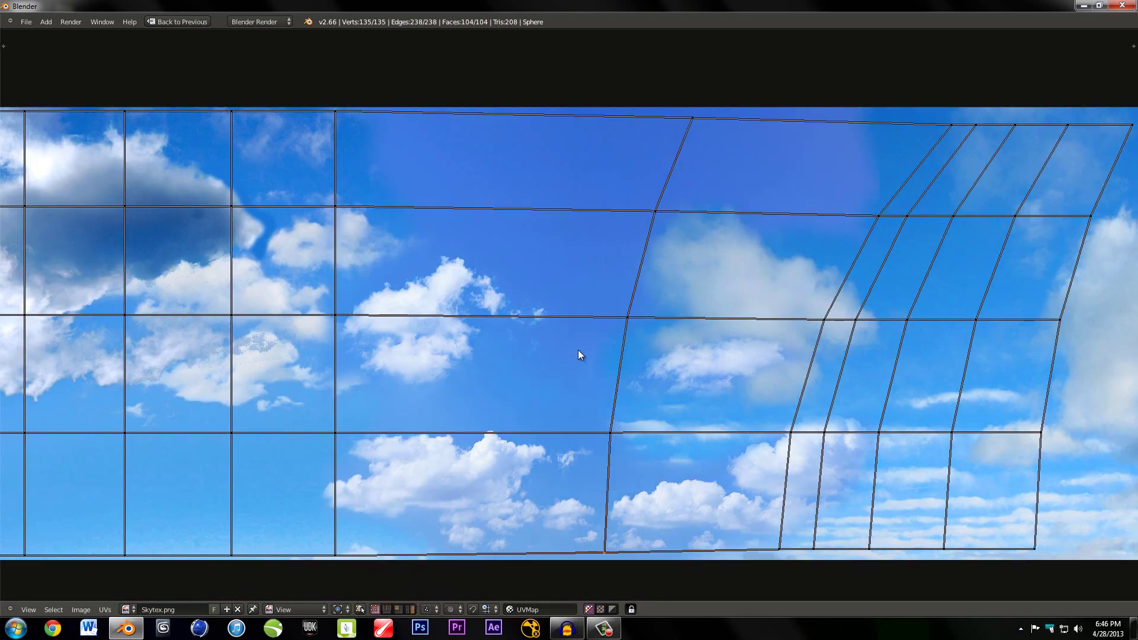
Straighten the right welded seam into a vertical line by scaling its UV vertices to 0 along X, leaving nothing selected
scroll(579, 354, down, 2)
scroll(579, 354, down, 2)
key(b)
drag(555, 193, 635, 468)
key(s)
key(x)
key(0)
key(Return)
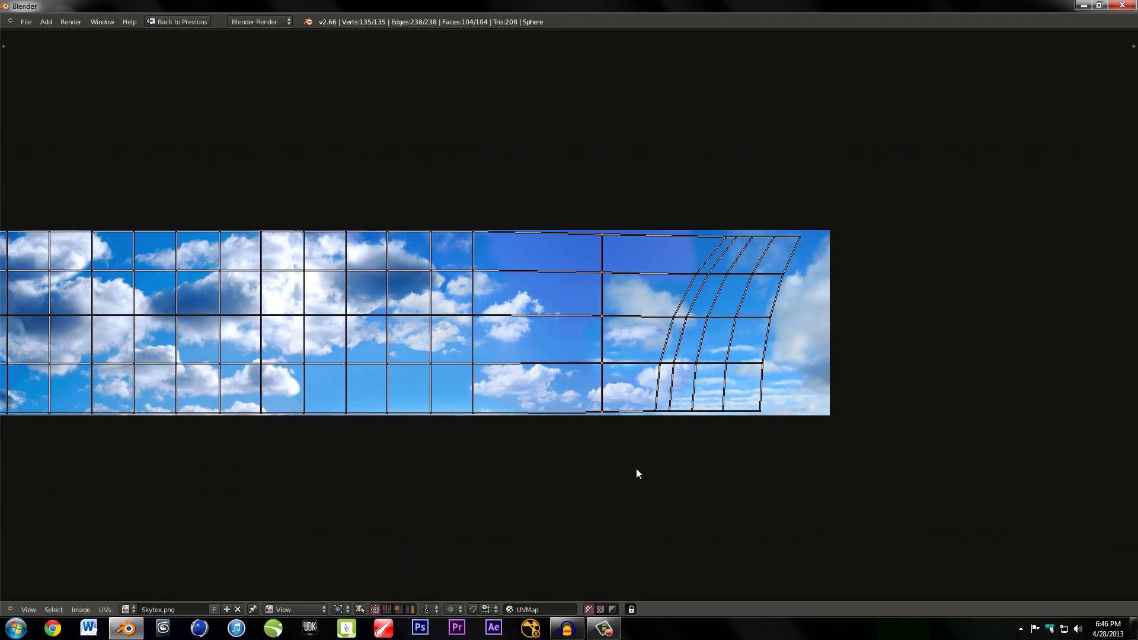
key(a)
Select the left rear section's vertical edge line nearest the welded seam and flatten it by scaling to 0 along X
middle_drag(236, 332, 850, 386)
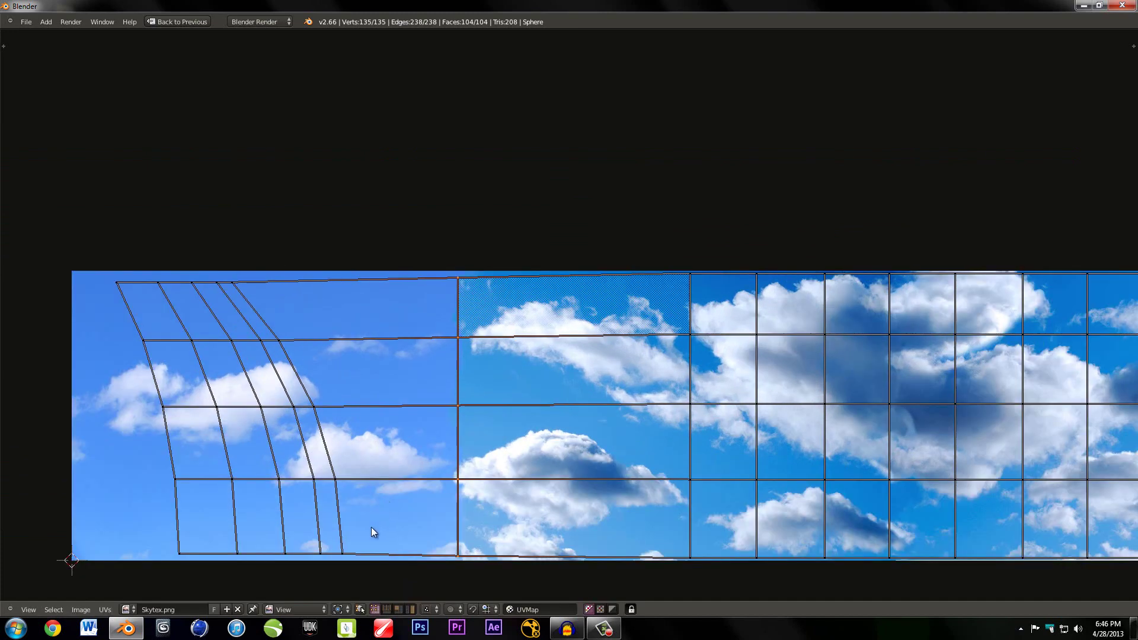
right_click(343, 551)
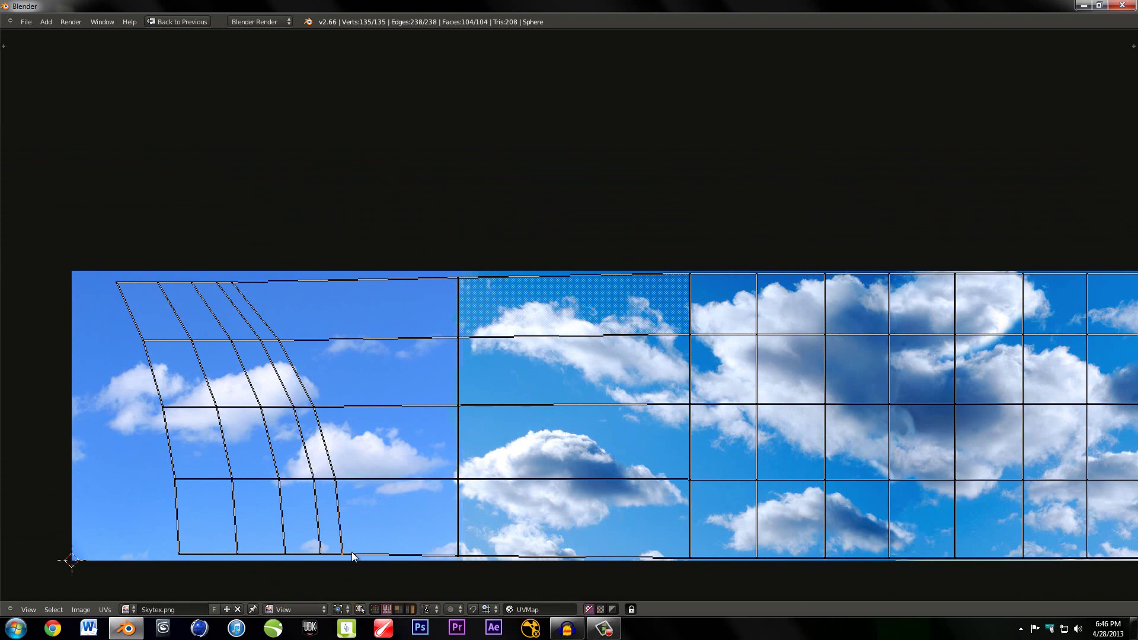
key(s)
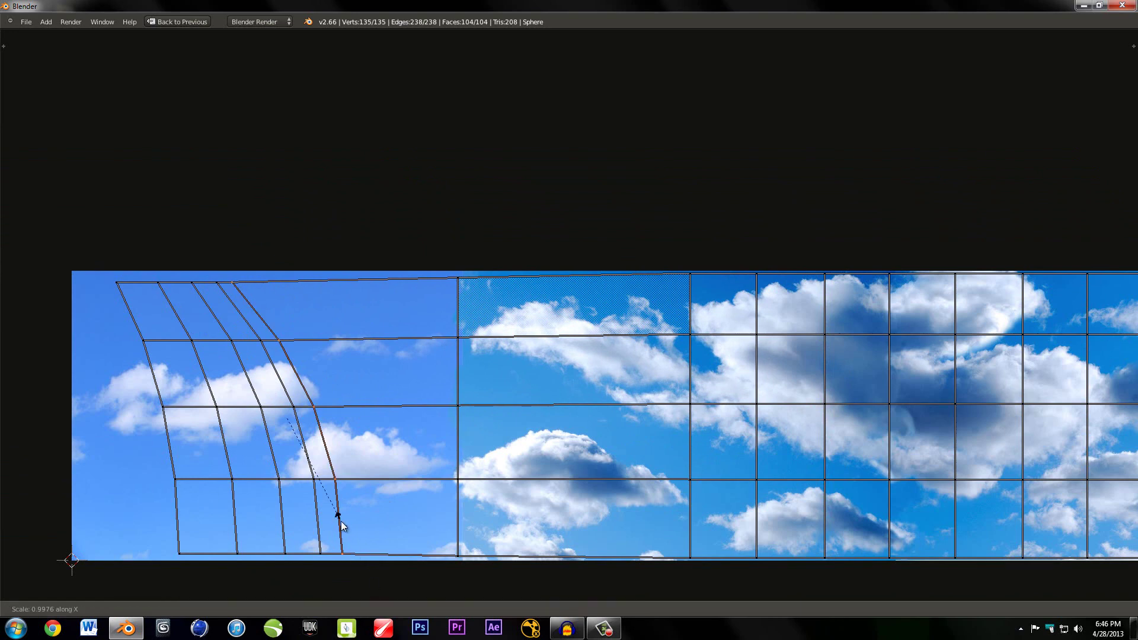
key(x)
key(0)
key(Return)
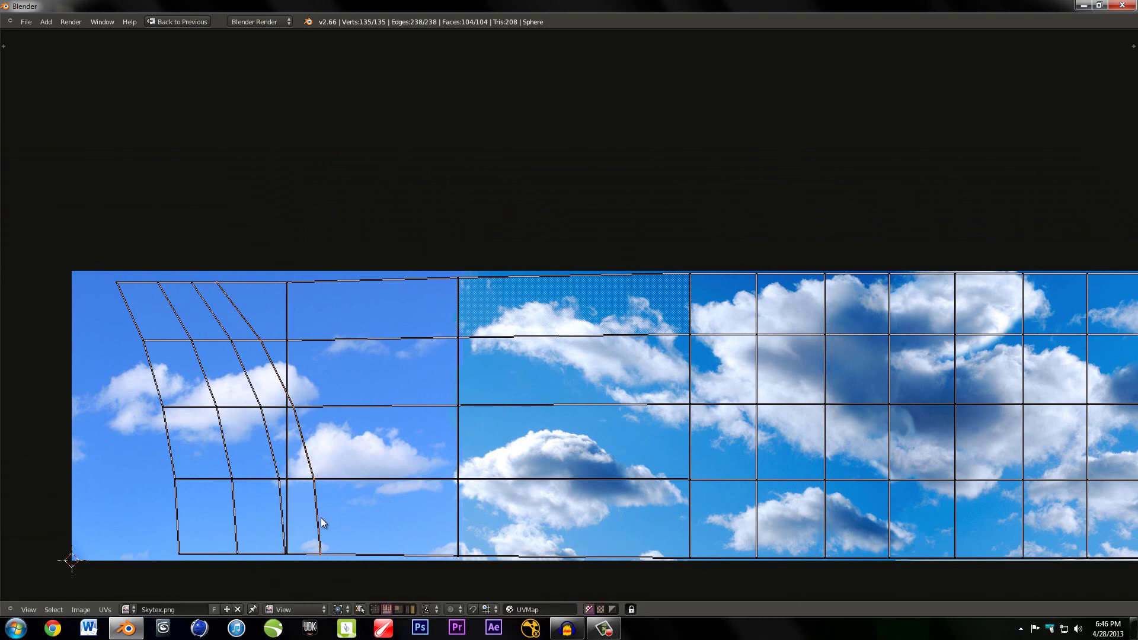
Flatten the next two vertical edge lines of the left rear section, scaling each to 0 along X
key(s)
key(x)
key(0)
key(Return)
alt+right_click(279, 506)
key(s)
key(x)
key(0)
key(Return)
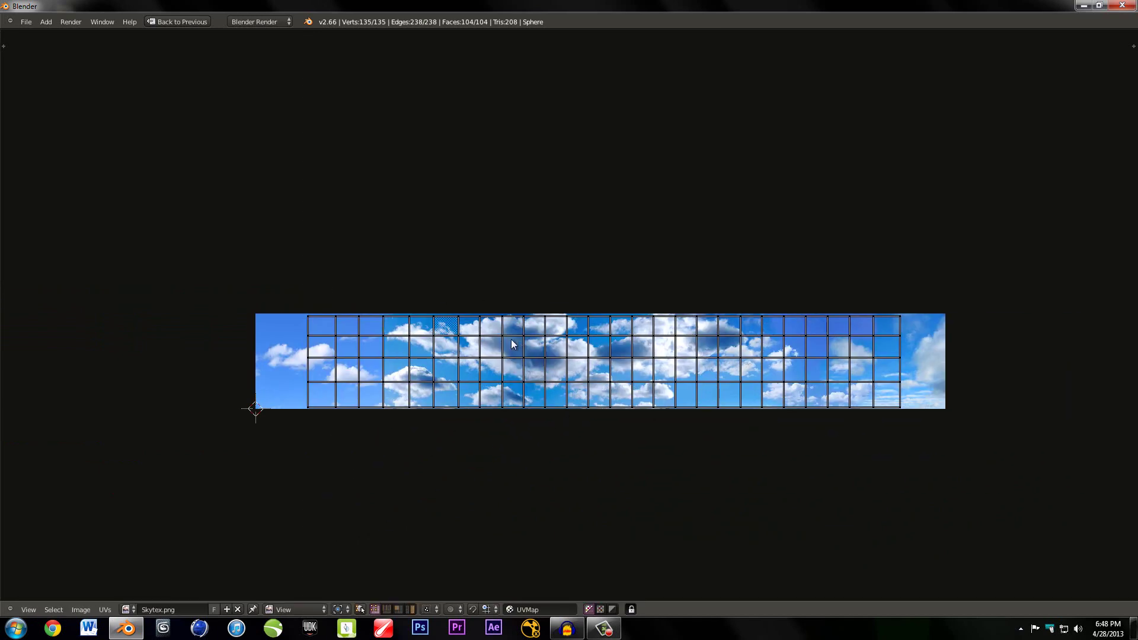
Restore the split editor layout, switch the dome to Object Mode and set the 3D view to perspective
key(ctrl+Up)
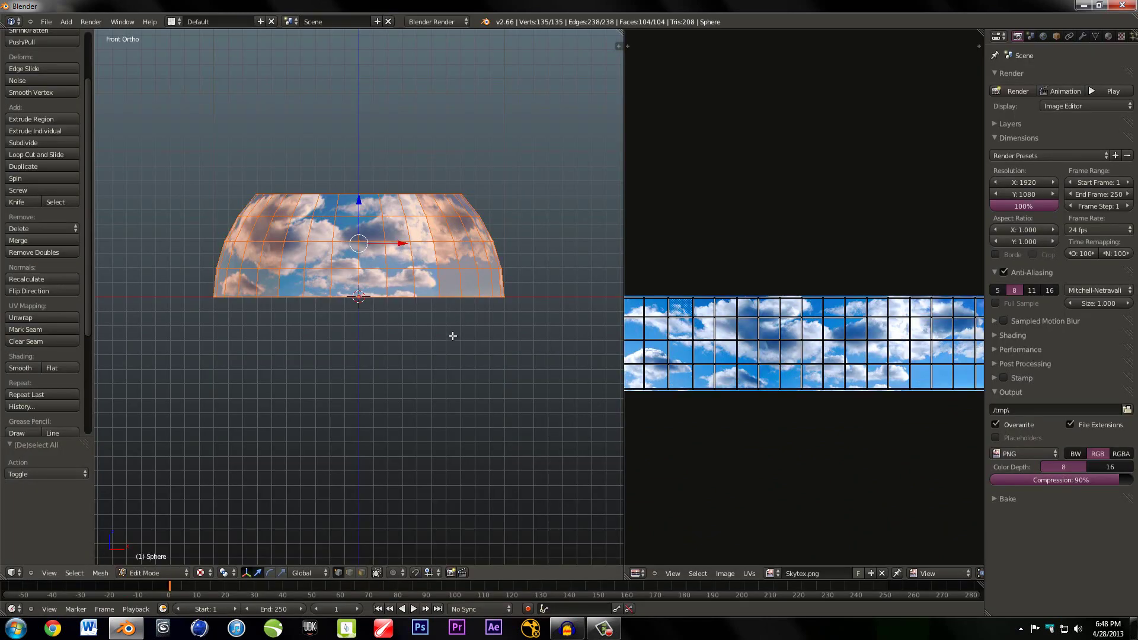
key(Tab)
middle_drag(453, 336, 374, 397)
scroll(362, 393, up, 4)
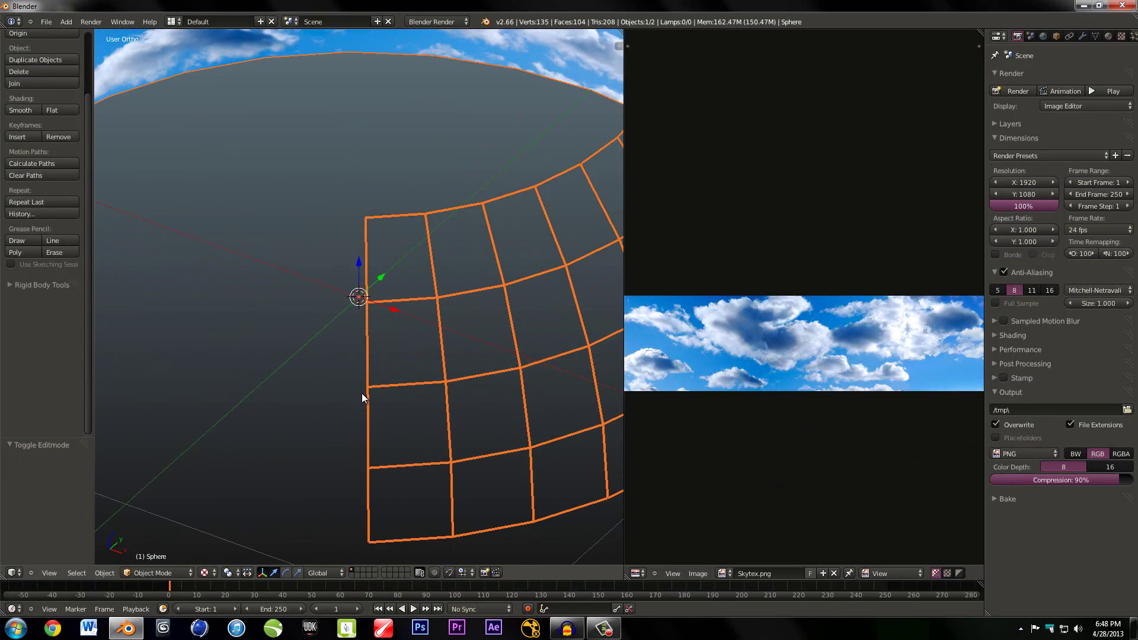
key(KP_5)
Examine the cloud texture around the dome for seams and distortion from outside and inside, with the dome deselected
scroll(271, 321, down, 3)
middle_drag(270, 321, 429, 339)
scroll(329, 168, down, 5)
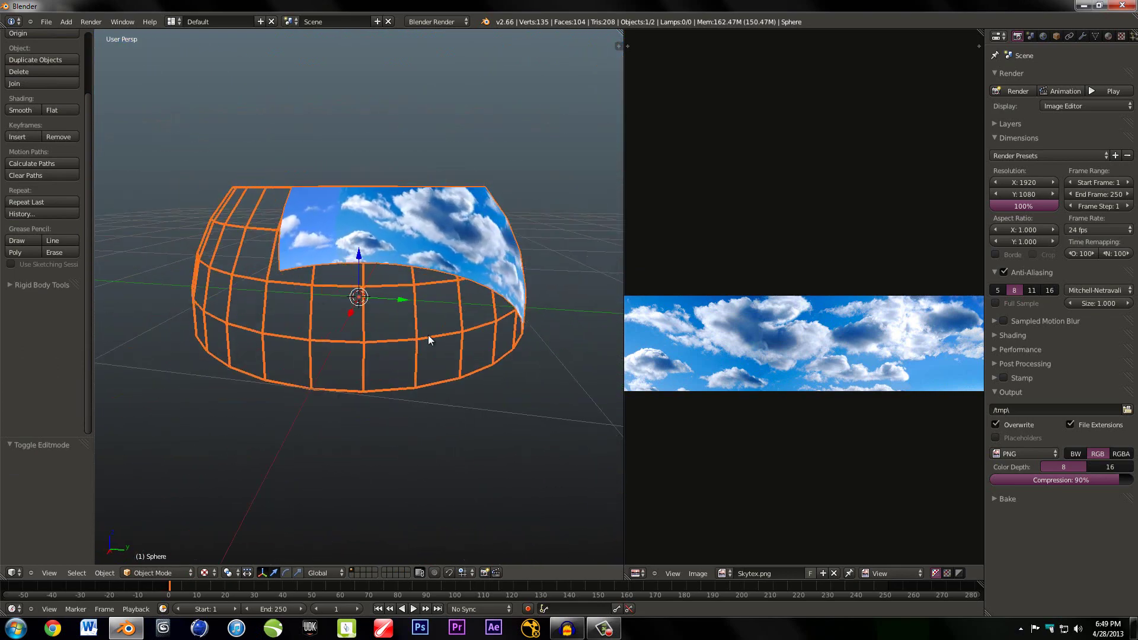
middle_drag(305, 181, 371, 278)
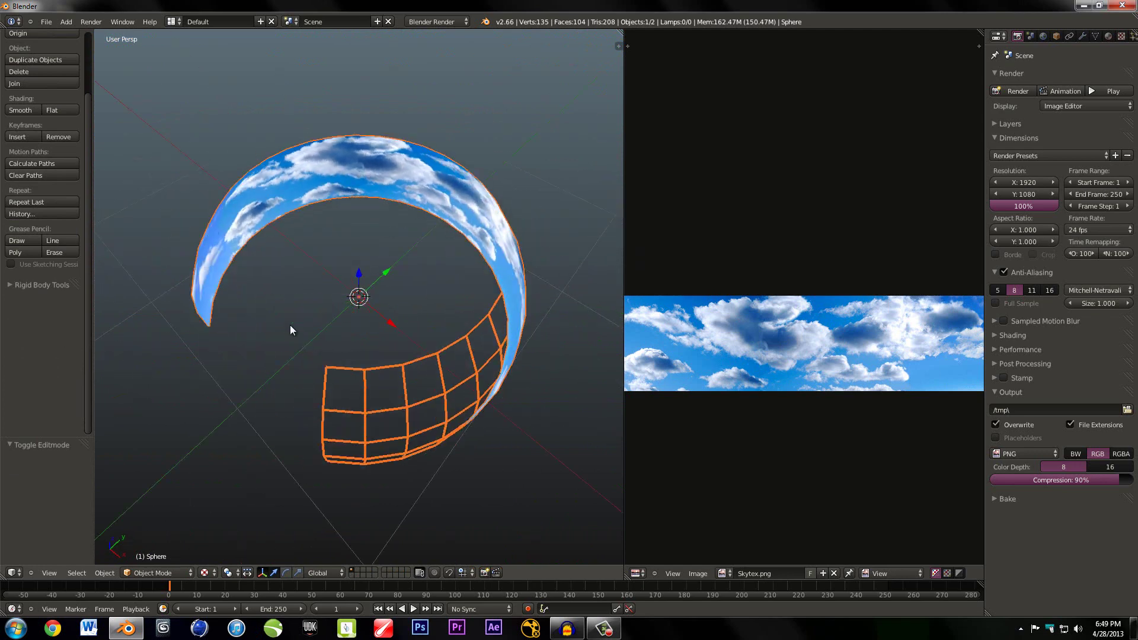
middle_drag(270, 272, 481, 148)
scroll(473, 169, up, 6)
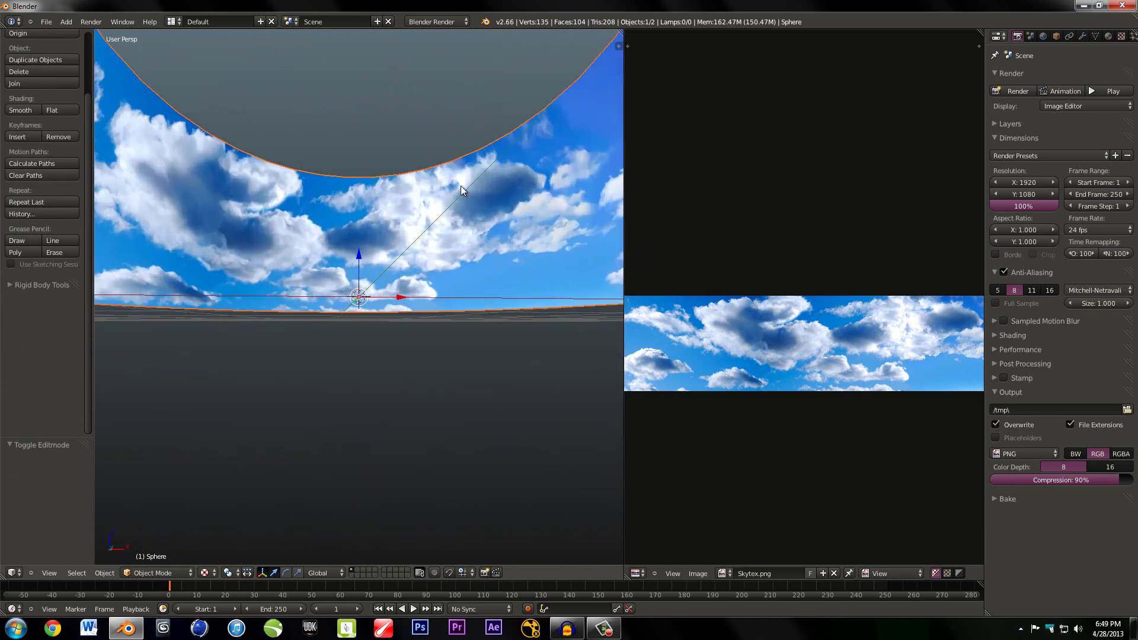
middle_drag(461, 186, 415, 202)
middle_drag(403, 275, 296, 285)
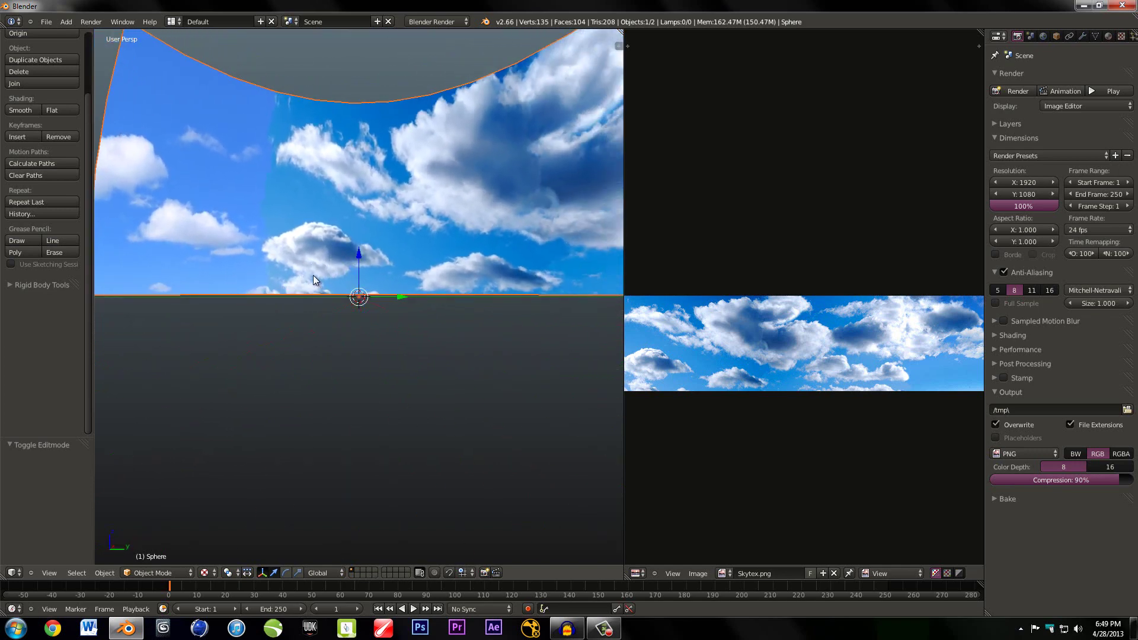
middle_drag(313, 275, 389, 301)
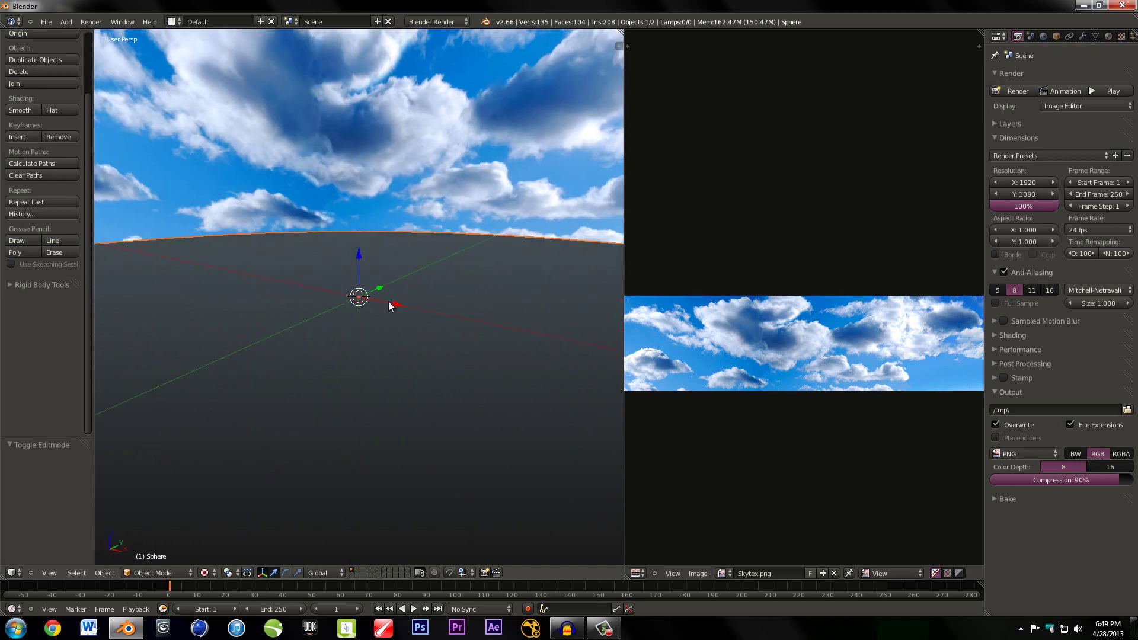
scroll(389, 301, down, 10)
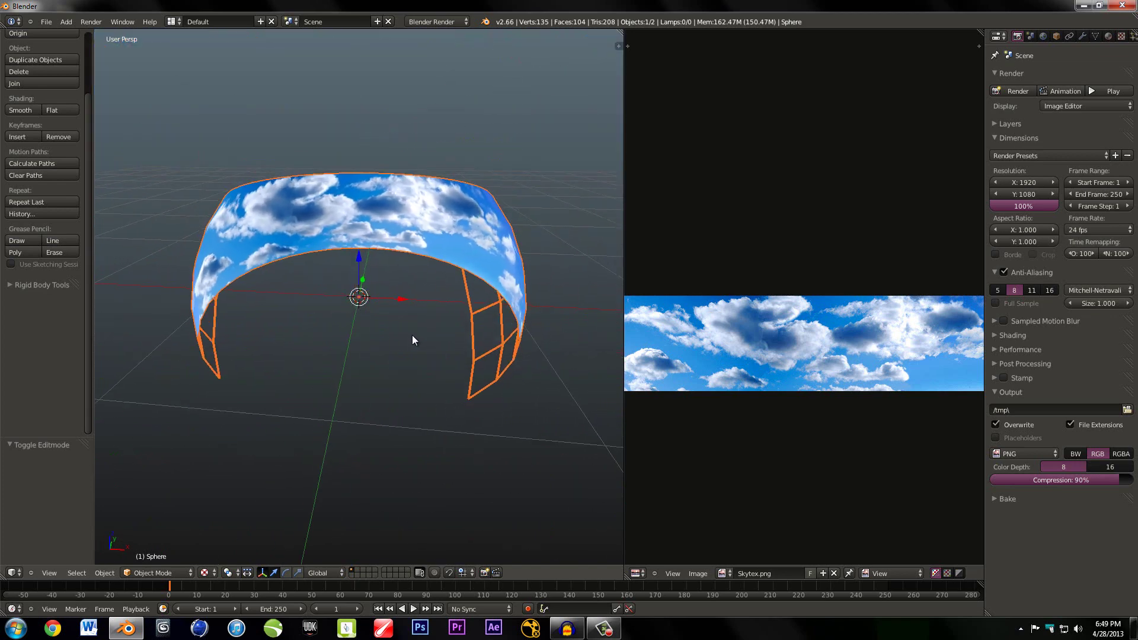
middle_drag(413, 339, 334, 335)
key(a)
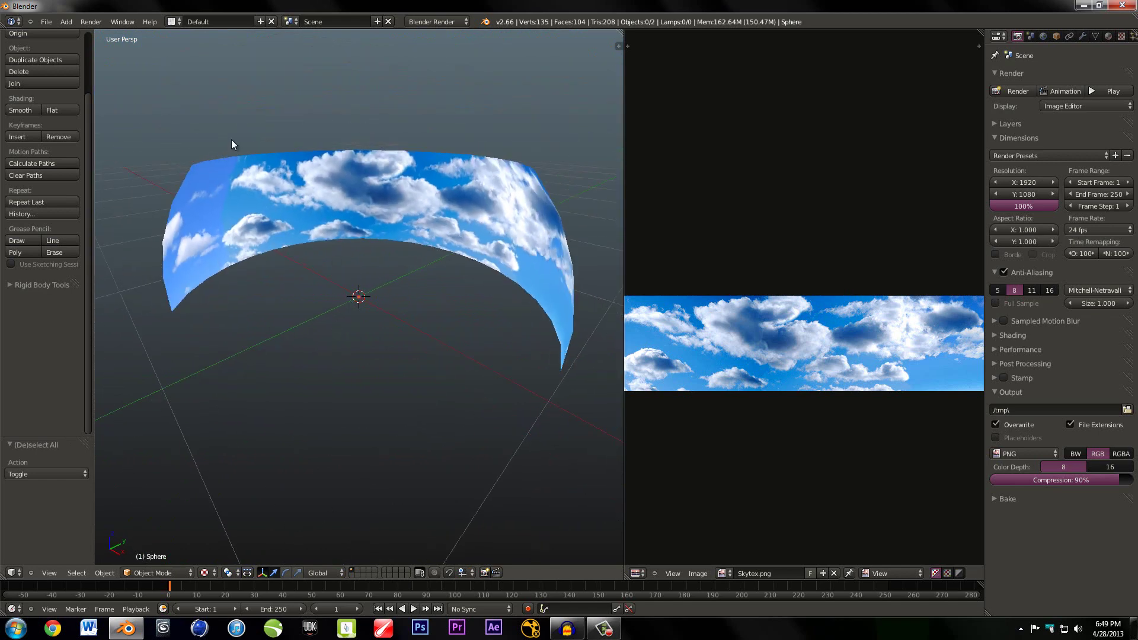
Save the scene over the existing Skybox.blend file in the Skybox folder
click(46, 22)
click(74, 105)
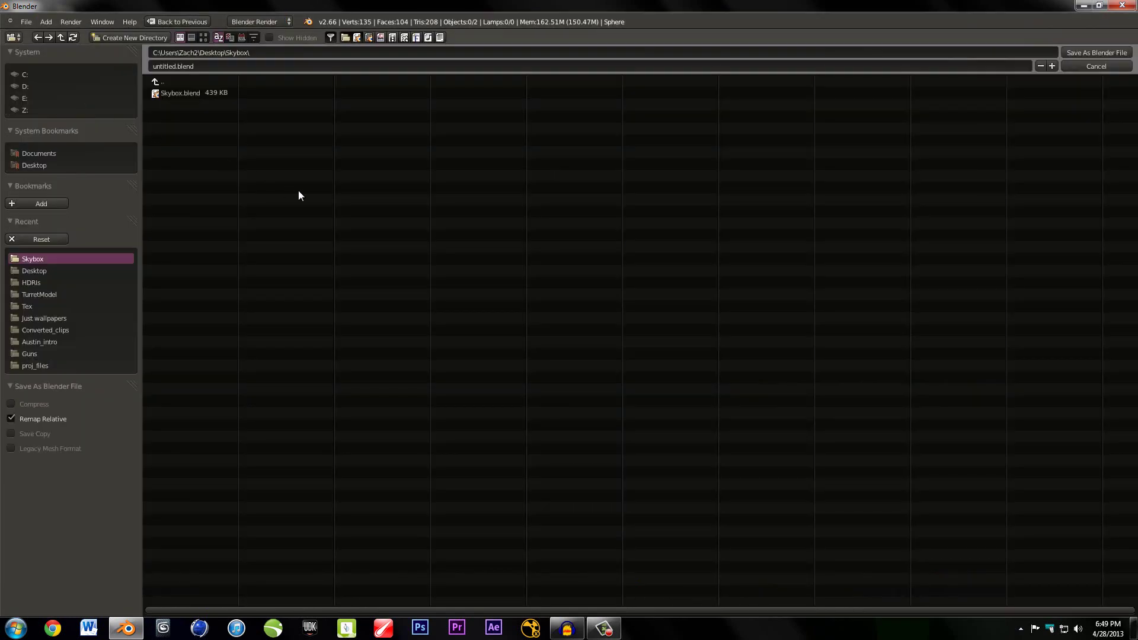
click(187, 94)
click(1096, 53)
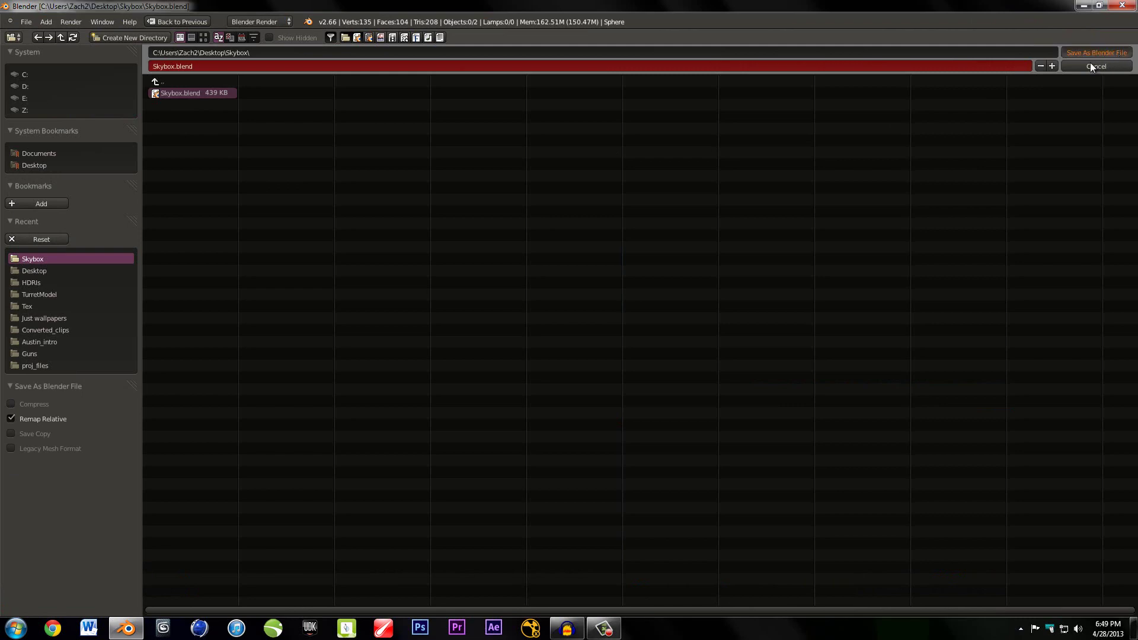
Select the sky dome and check it from several angles
middle_drag(227, 304, 319, 198)
right_click(304, 194)
scroll(414, 216, down, 8)
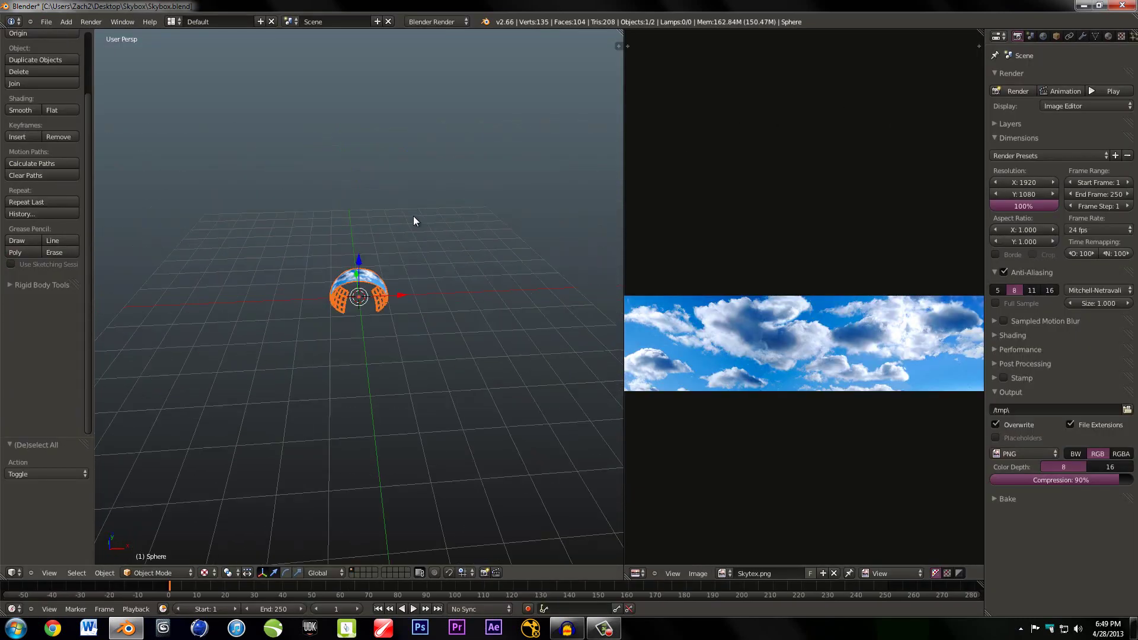
scroll(424, 244, up, 3)
scroll(424, 249, up, 5)
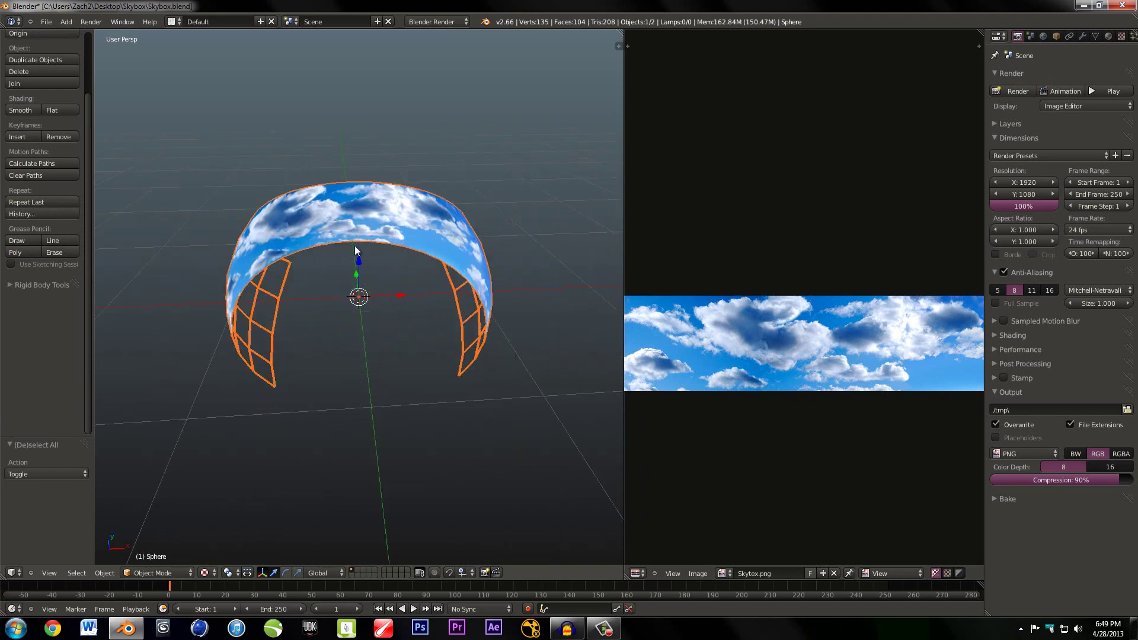
middle_drag(358, 252, 417, 186)
scroll(417, 186, down, 5)
scroll(402, 221, up, 6)
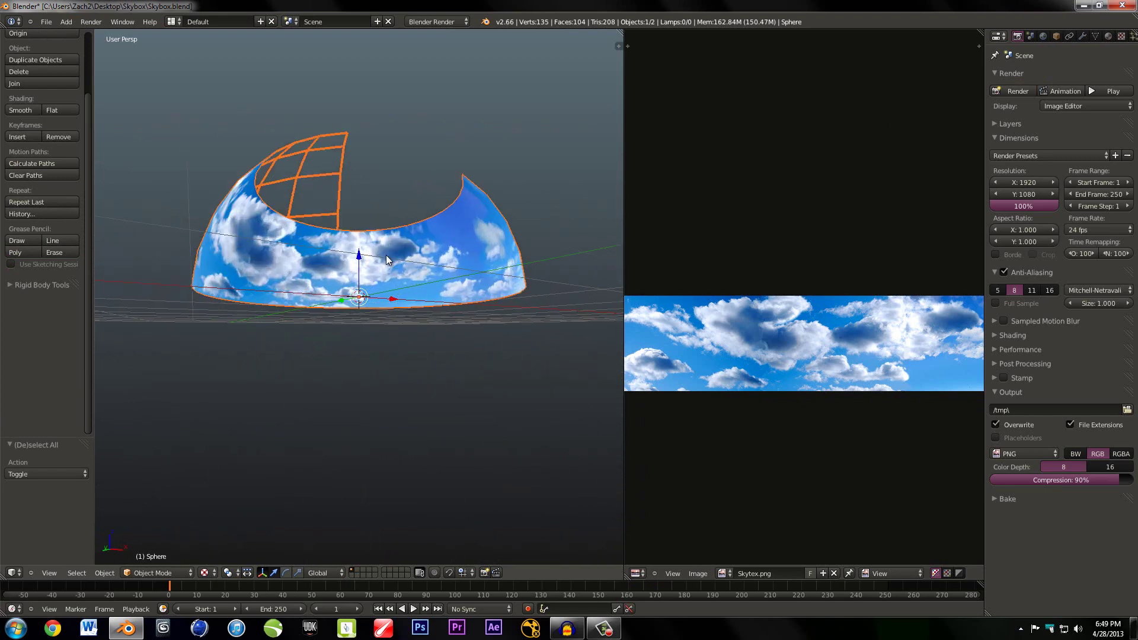
middle_drag(386, 255, 197, 149)
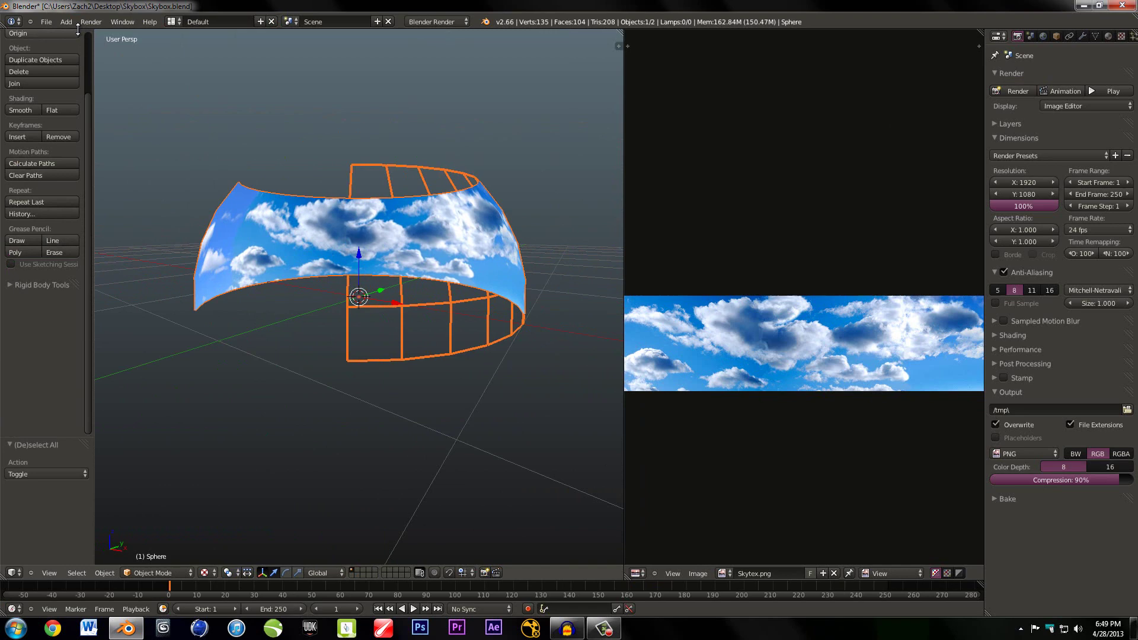
Export the selected dome only as Autodesk FBX, overwriting Skybox.fbx in the Skybox folder
click(51, 22)
mouse_move(79, 212)
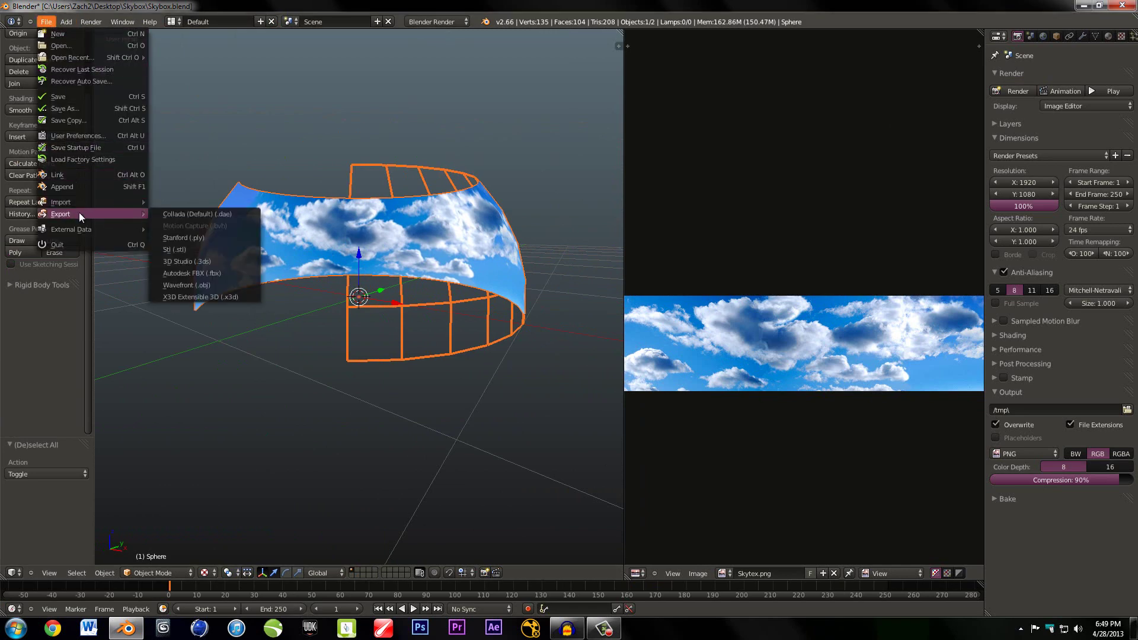
click(216, 274)
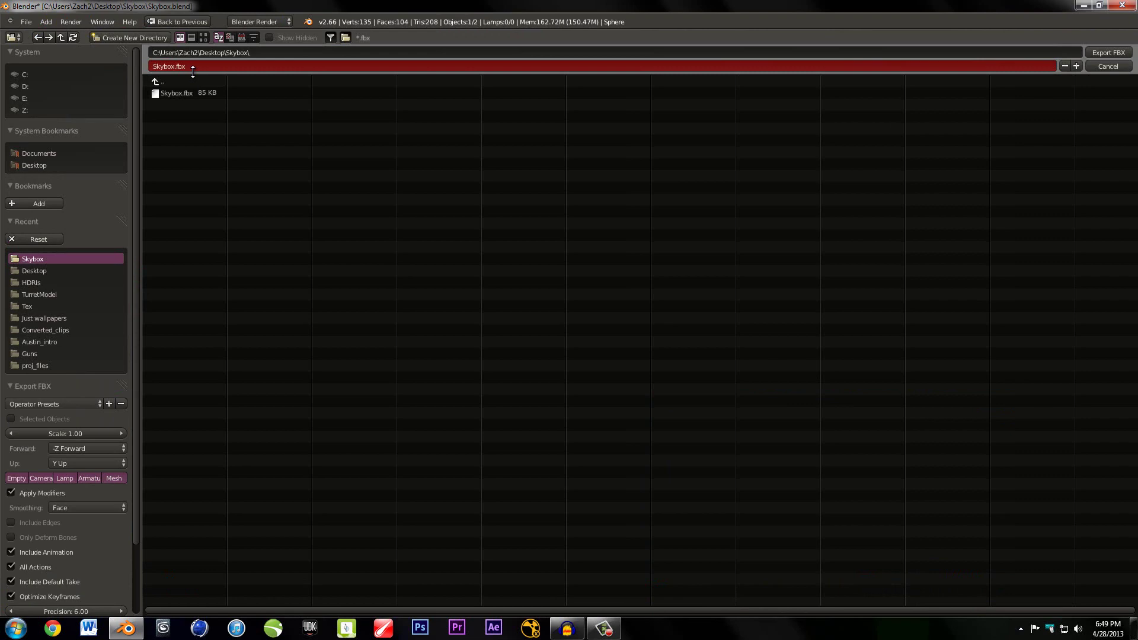
click(18, 420)
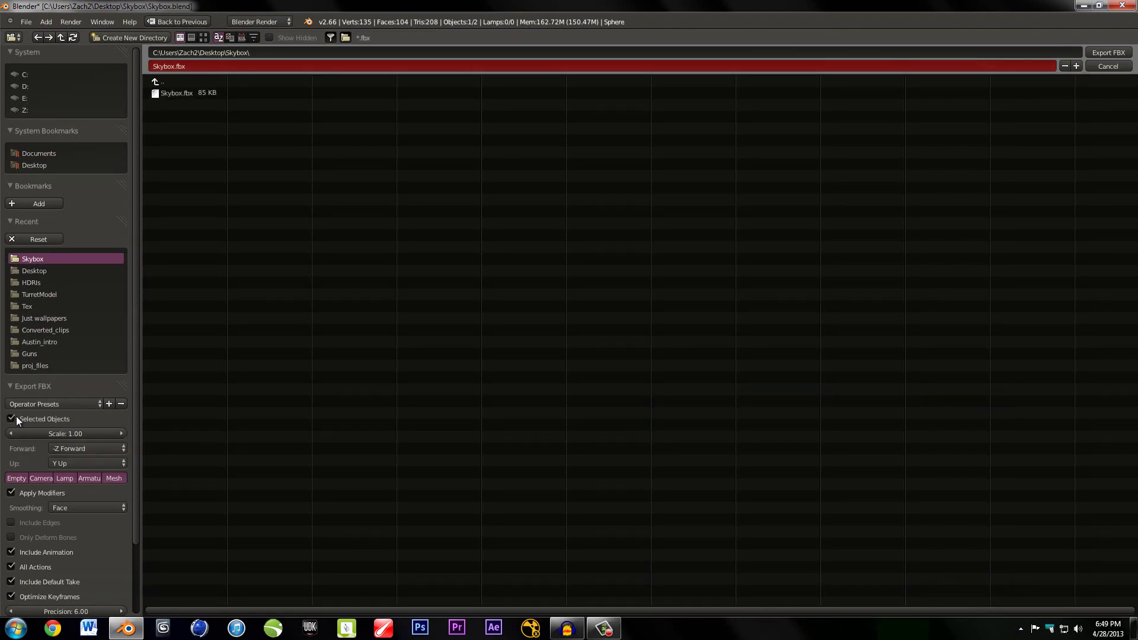
click(1108, 53)
Review the finished skybox from outside and close up on its inner cloud surface
middle_drag(404, 290, 411, 288)
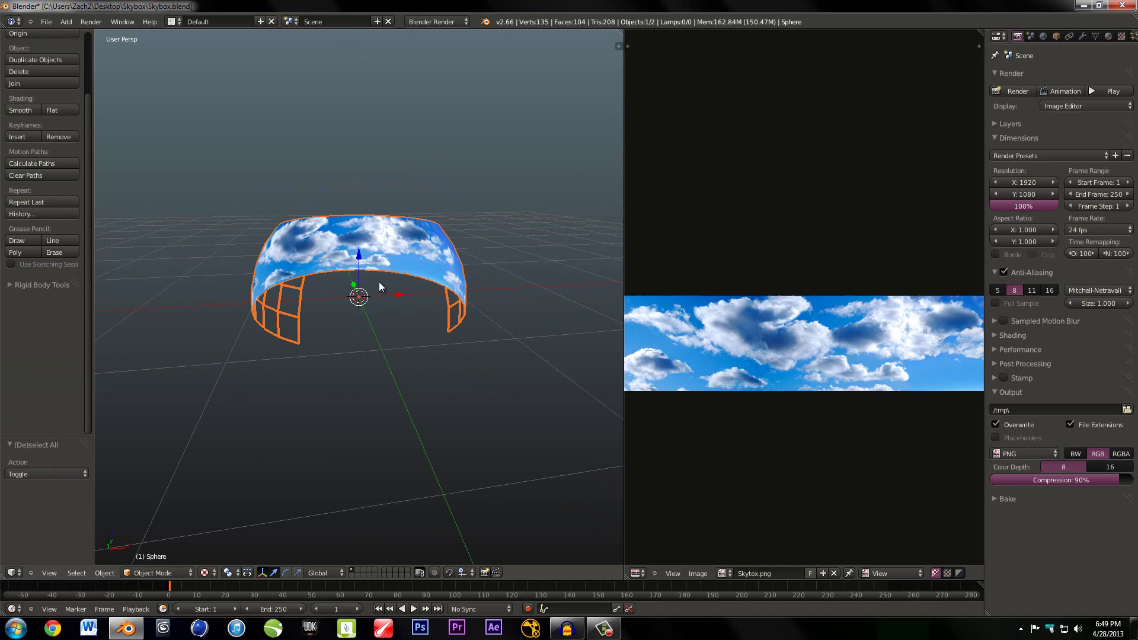
middle_drag(379, 282, 267, 361)
scroll(362, 333, up, 2)
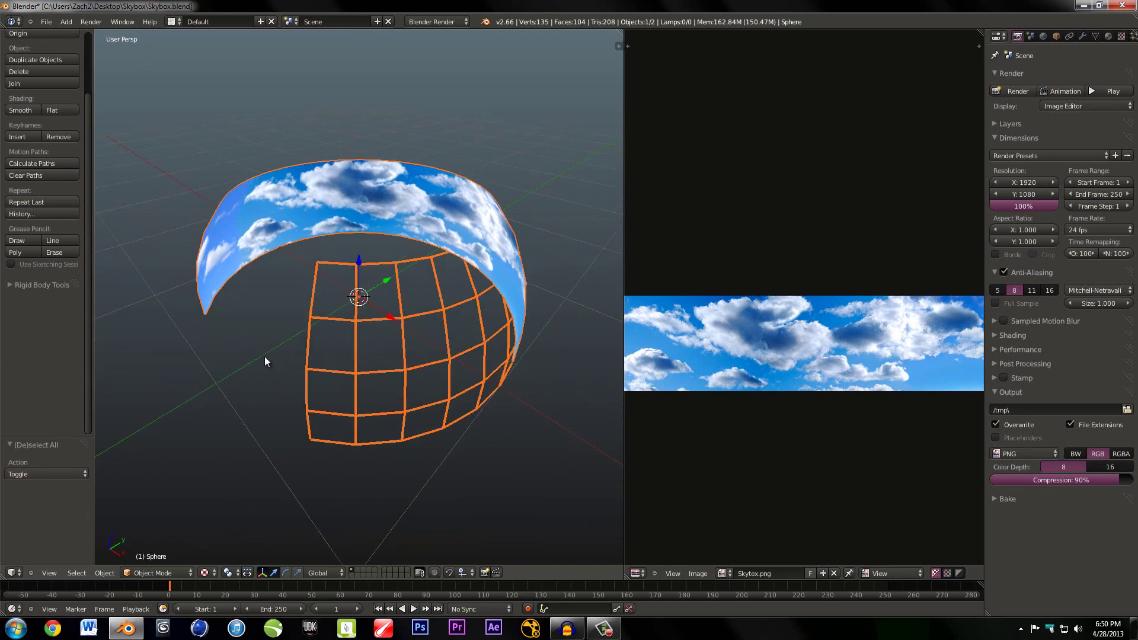
scroll(314, 343, up, 3)
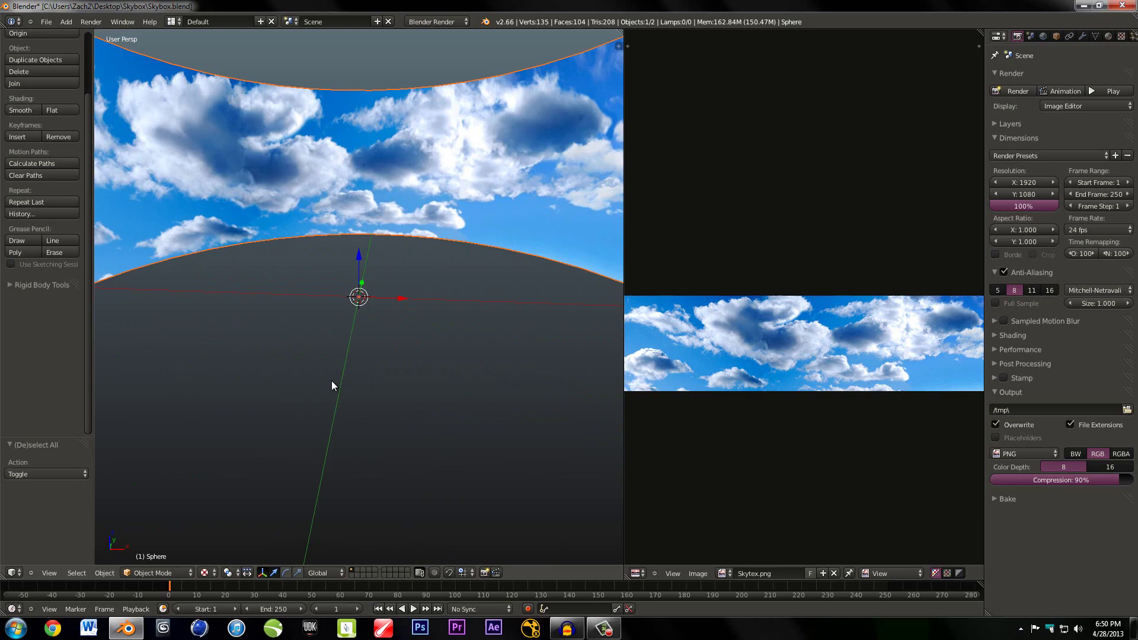